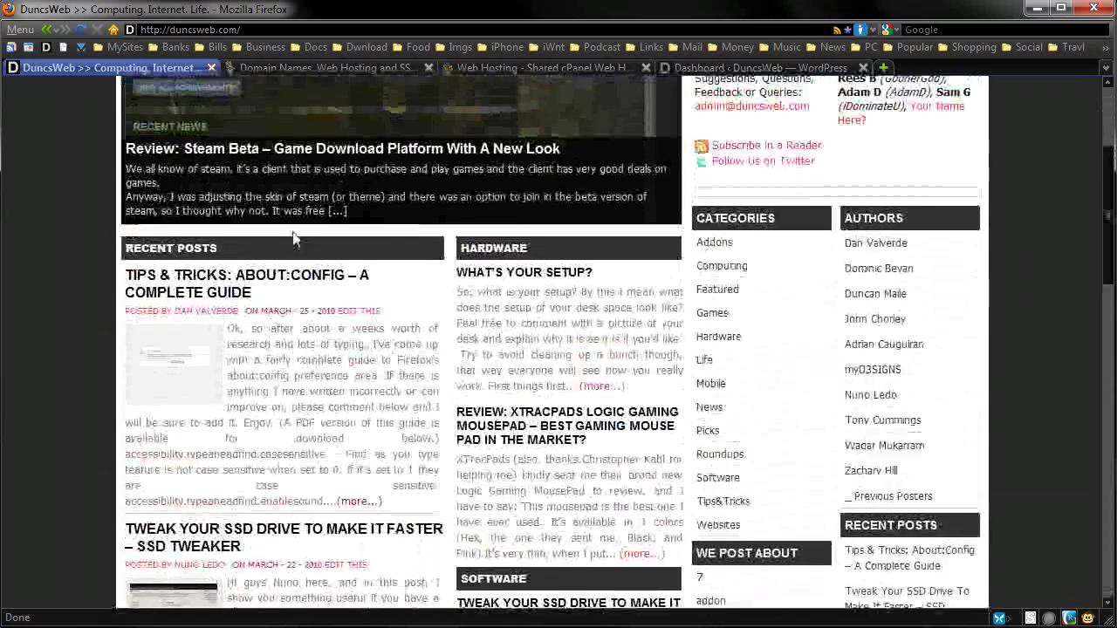
# - Switch to the Go Daddy tab advertising $1.99 domains and new .COMs at $10.69
pyautogui.scroll(-10, 318, 294)
pyautogui.scroll(10, 316, 306)
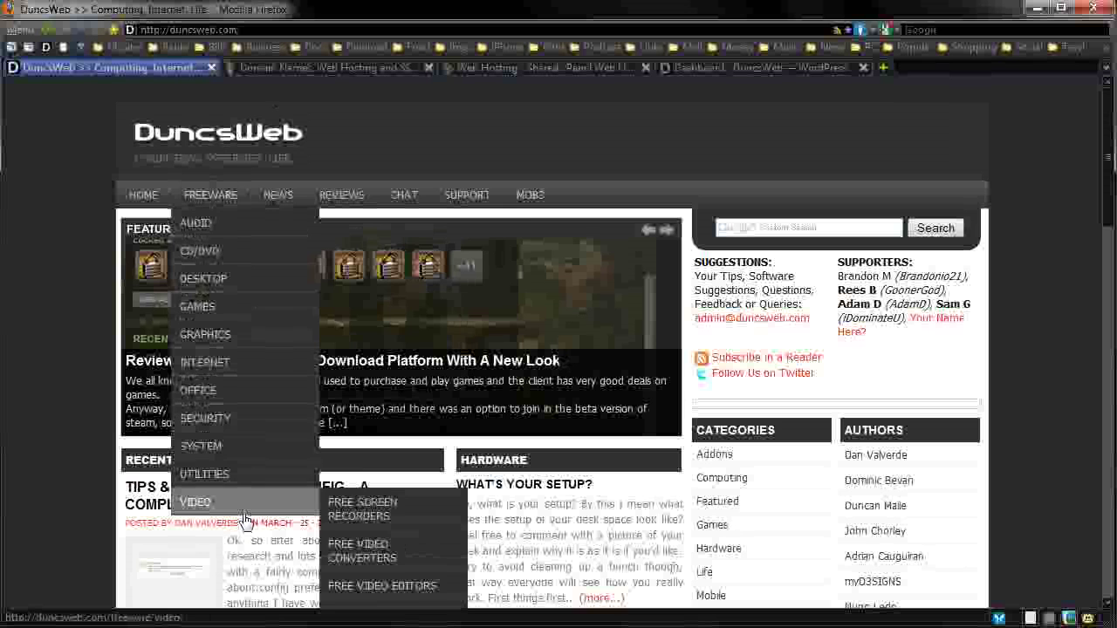
pyautogui.moveTo(404, 195)
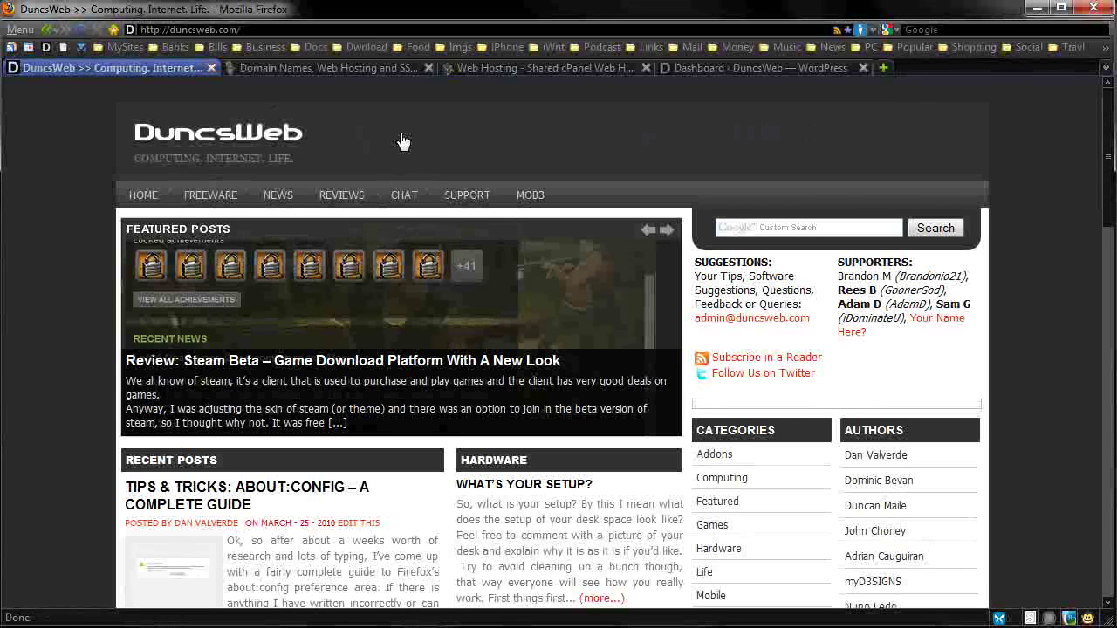
pyautogui.click(348, 67)
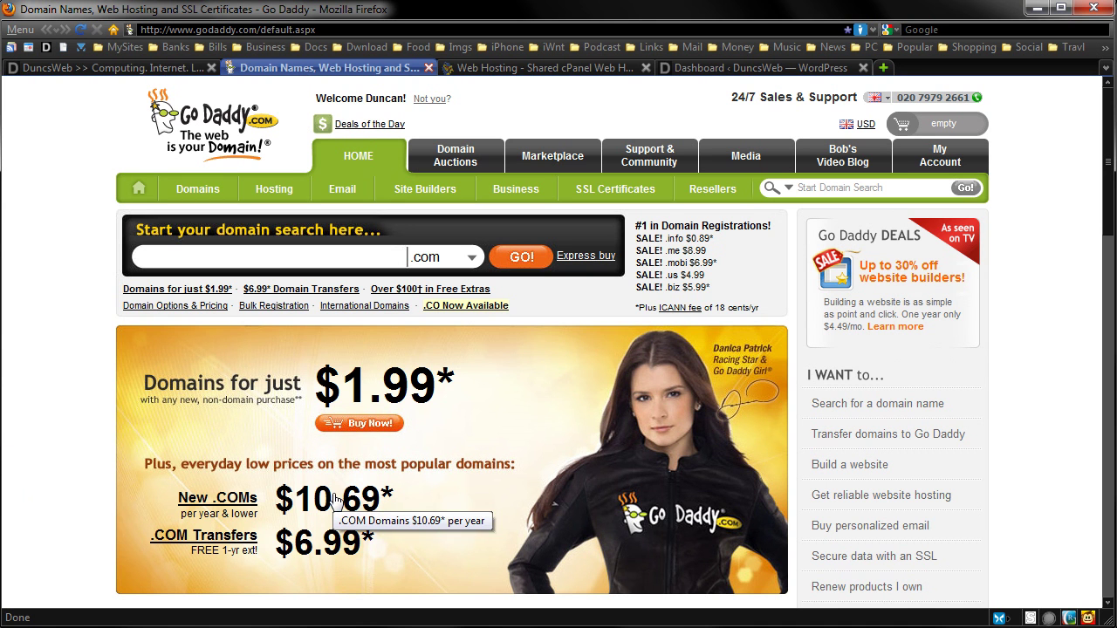
# - Show HostGator's Hatchling ($4.95), Baby ($7.95) and Business ($12.95/mo) plans, highlighting Baby's UNLIMITED Domains
pyautogui.click(500, 70)
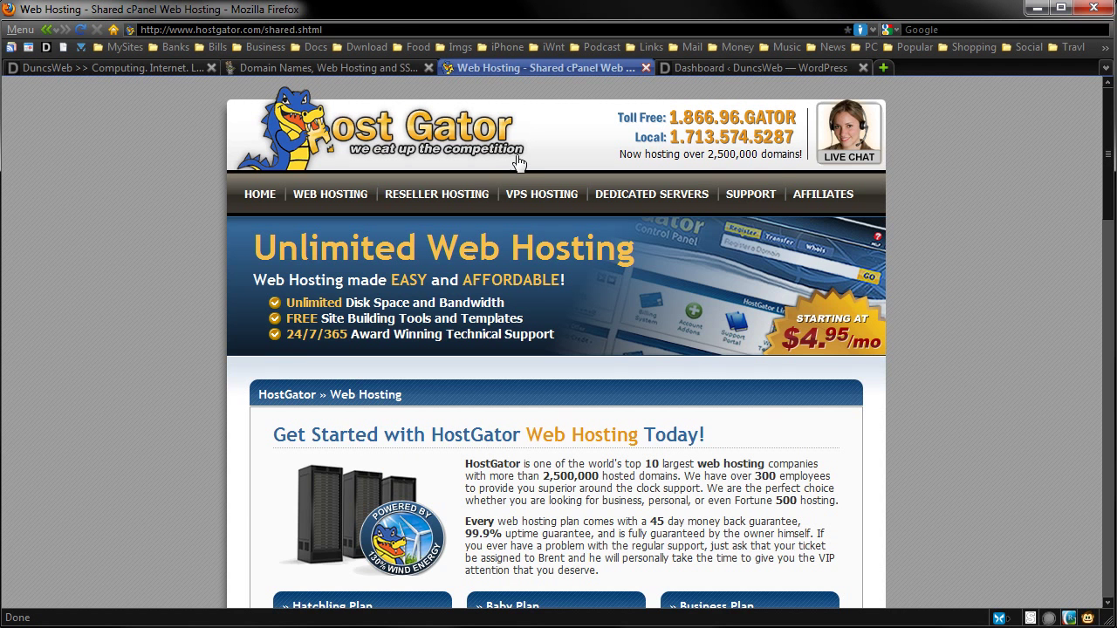
pyautogui.scroll(-6, 864, 349)
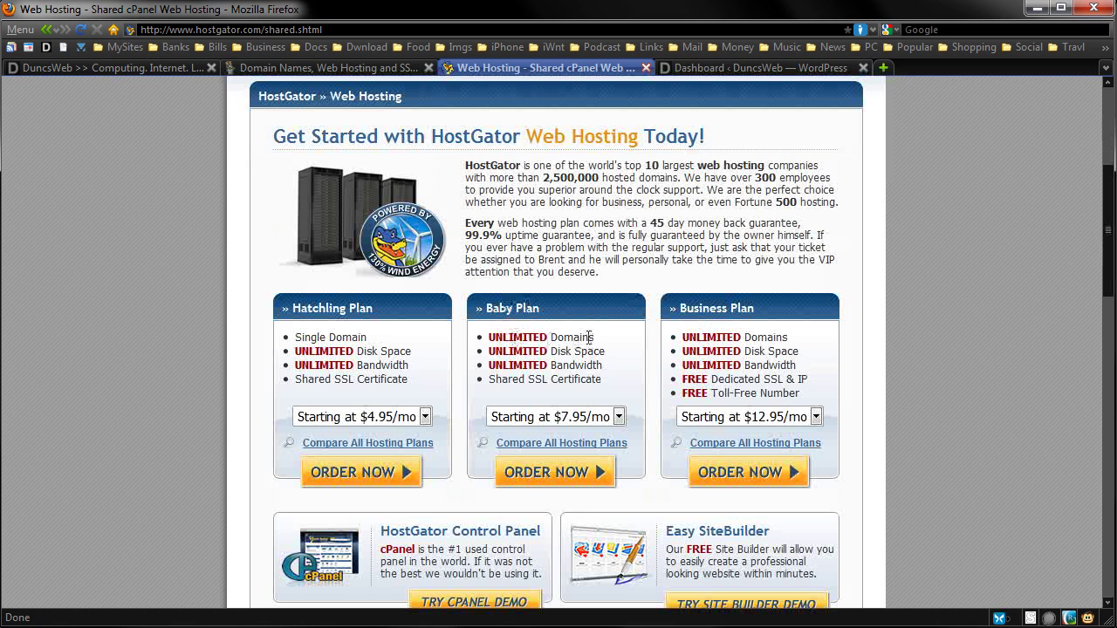
pyautogui.moveTo(596, 343); pyautogui.dragTo(487, 338)
pyautogui.click(504, 334)
pyautogui.click(349, 70)
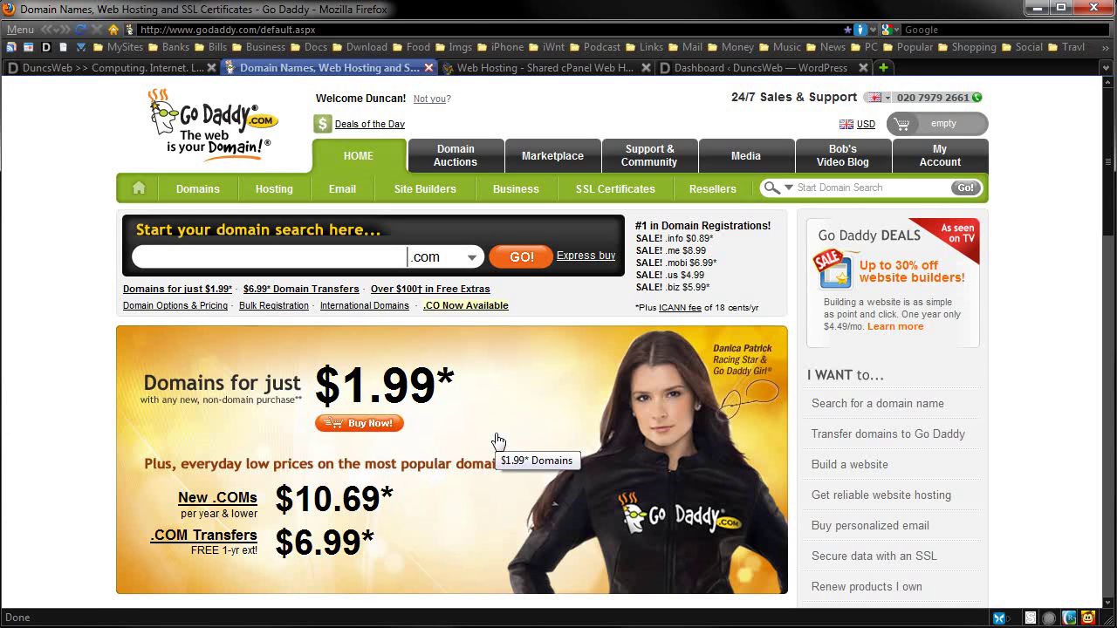
pyautogui.click(497, 70)
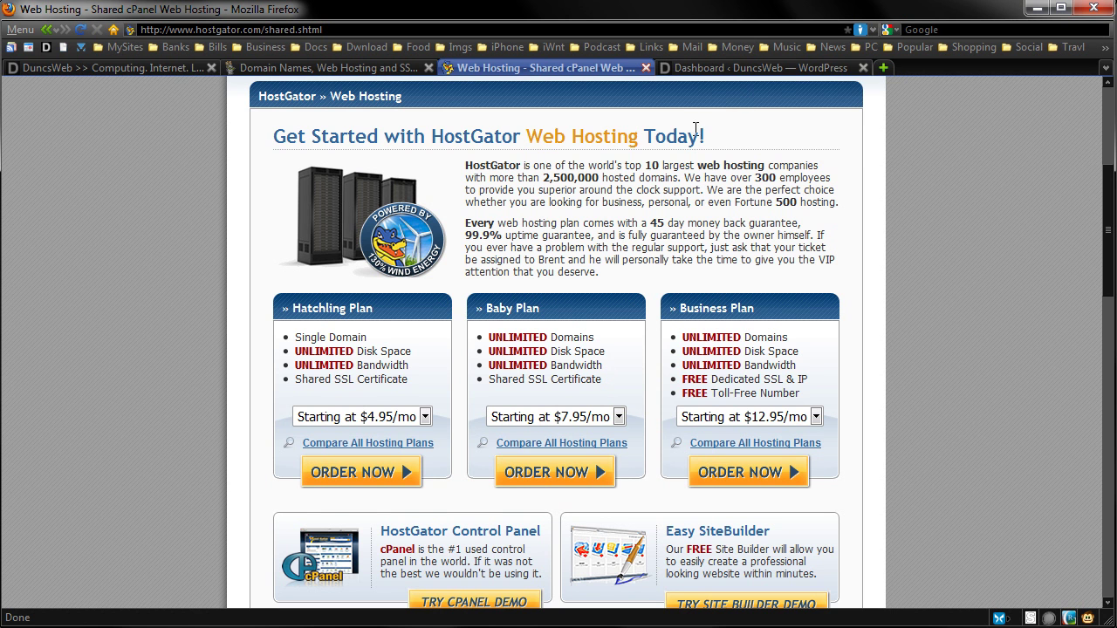
# - Open the DuncsWeb WordPress dashboard and point out its WordPress 2.9.2 version
pyautogui.click(80, 68)
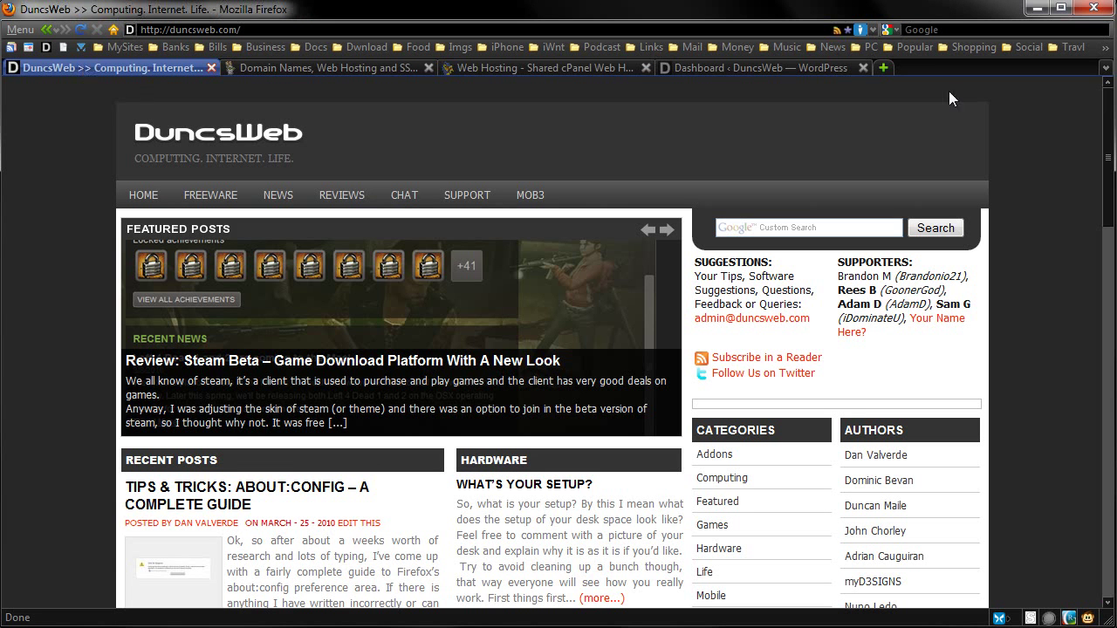
pyautogui.click(818, 68)
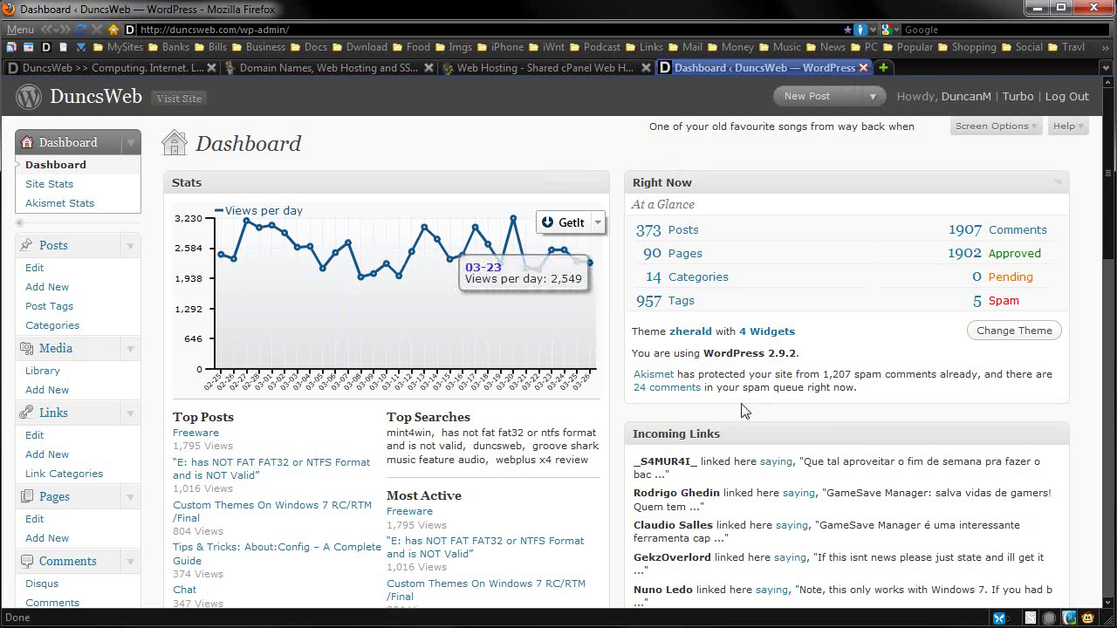
pyautogui.moveTo(706, 353); pyautogui.dragTo(810, 362)
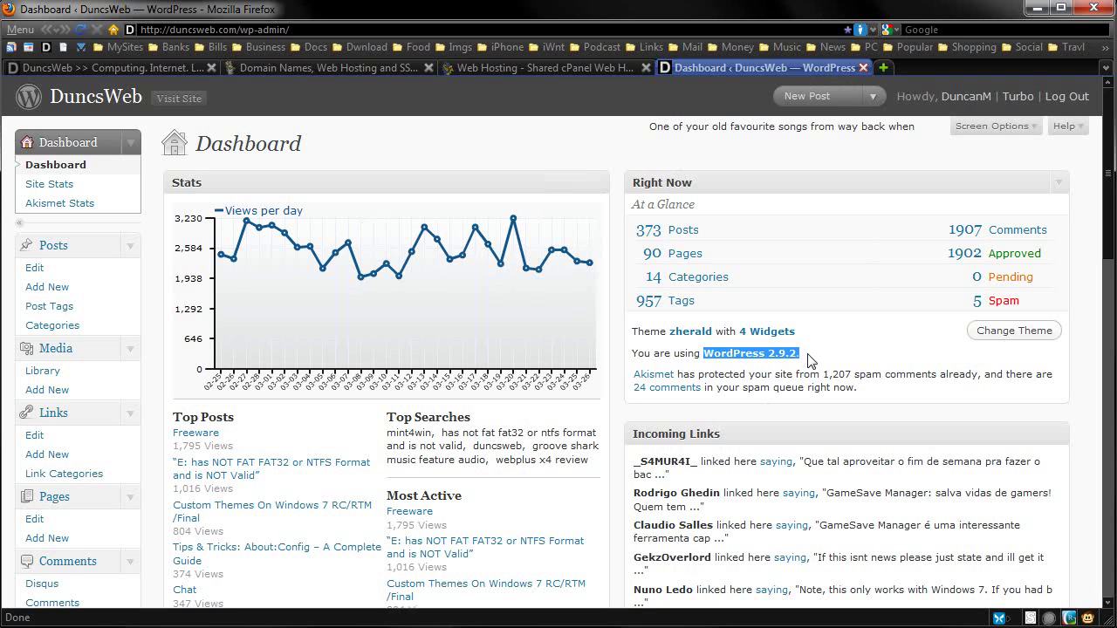
pyautogui.click(810, 361)
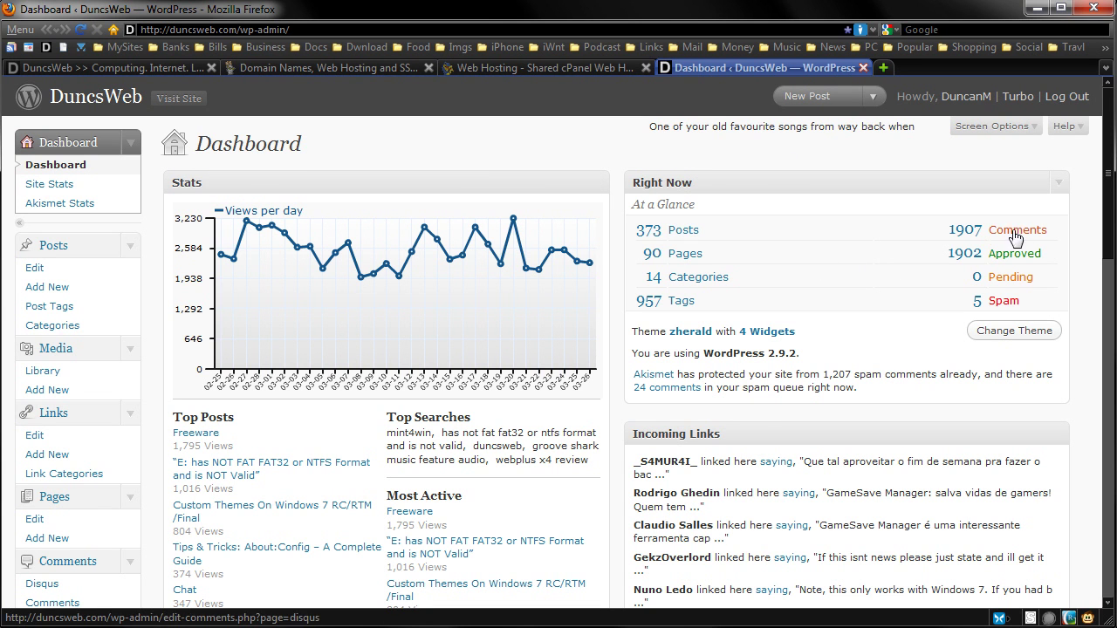
# - Scroll through the dashboard widgets and show the Screen Options panel
pyautogui.scroll(-4, 1078, 388)
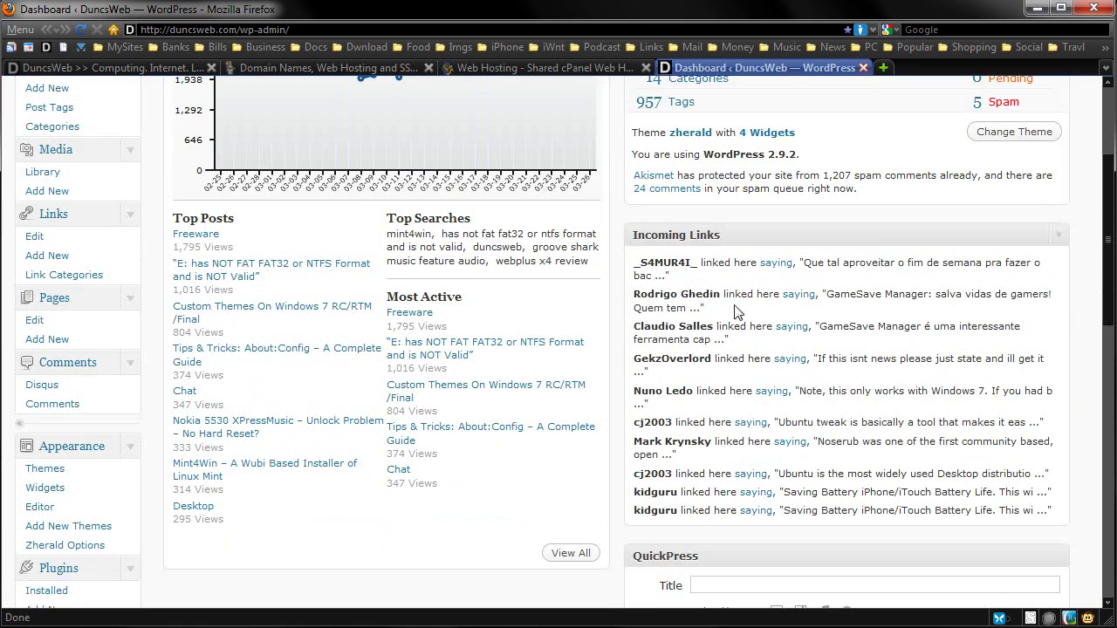
pyautogui.scroll(-6, 972, 337)
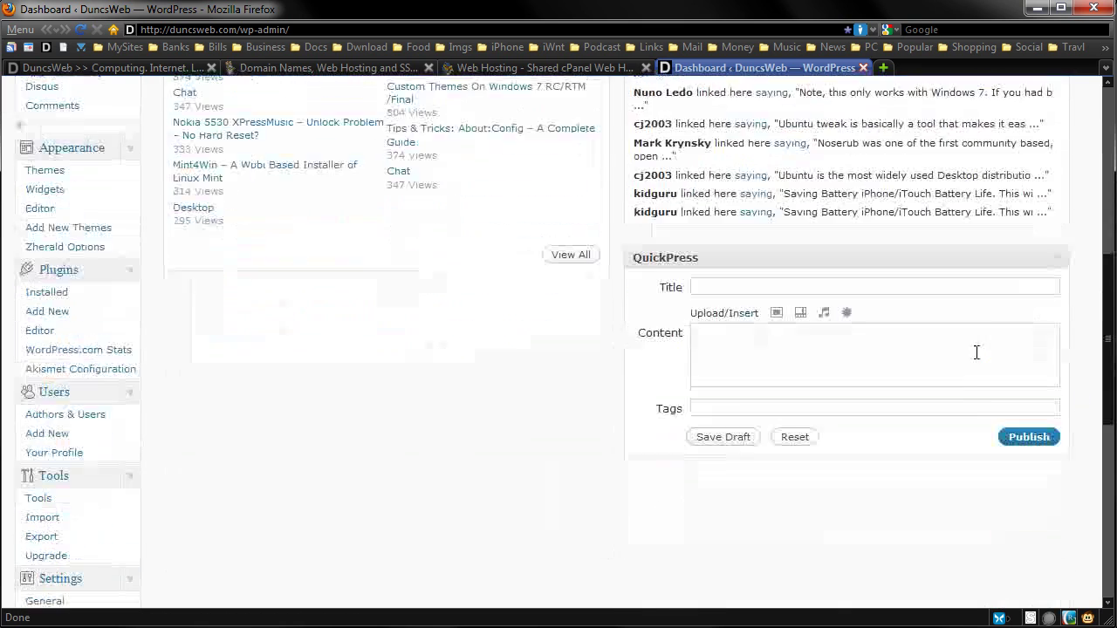
pyautogui.scroll(4, 879, 330)
pyautogui.scroll(5, 880, 330)
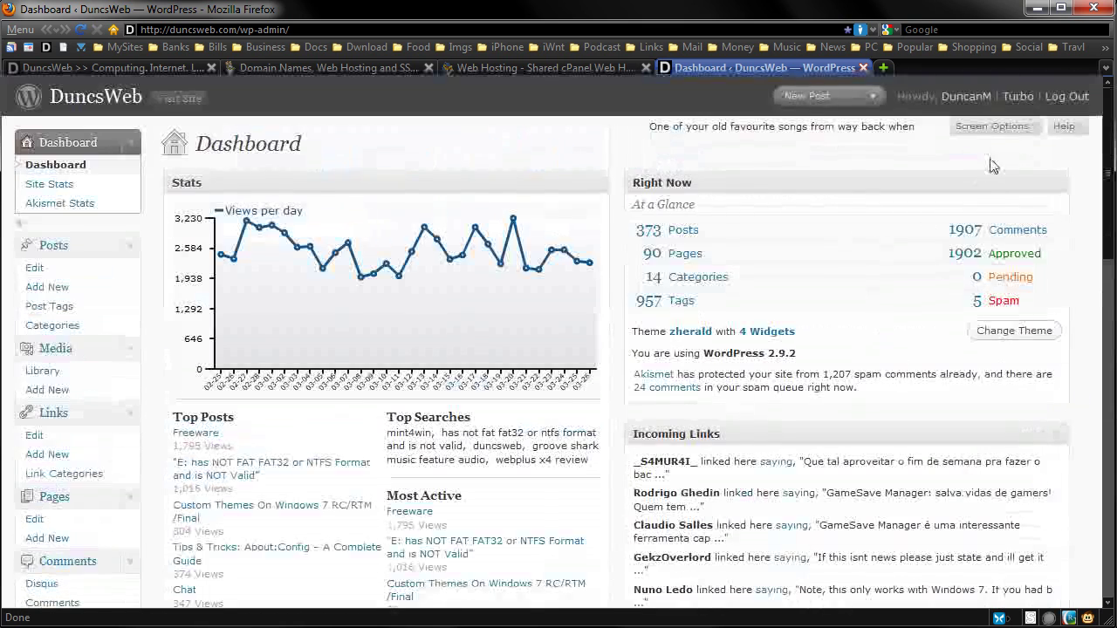
pyautogui.click(999, 131)
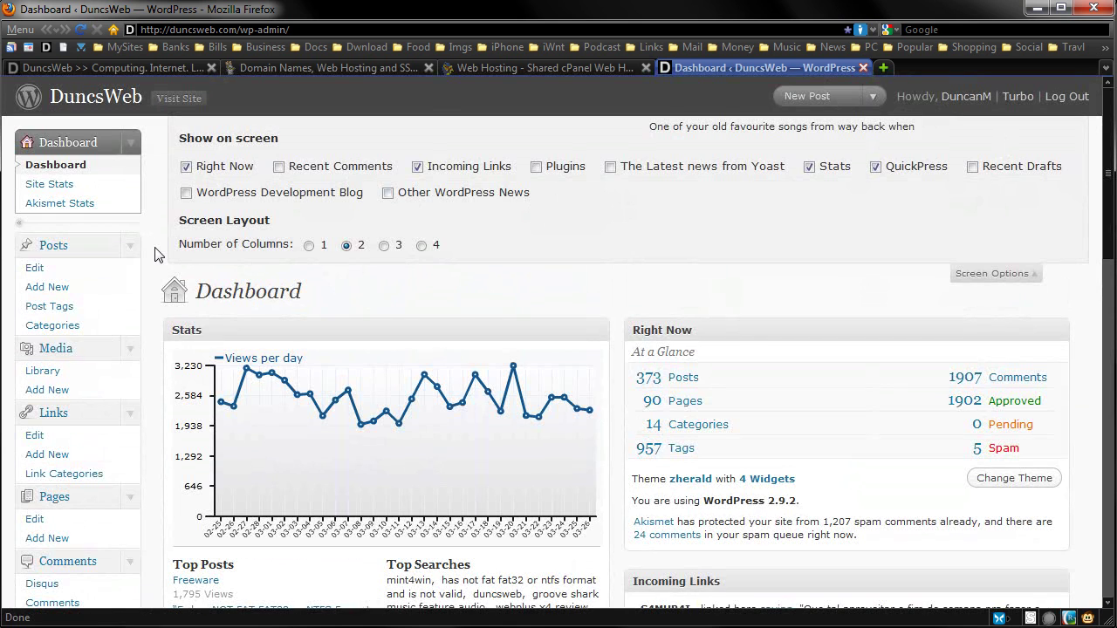
pyautogui.scroll(-12, 158, 257)
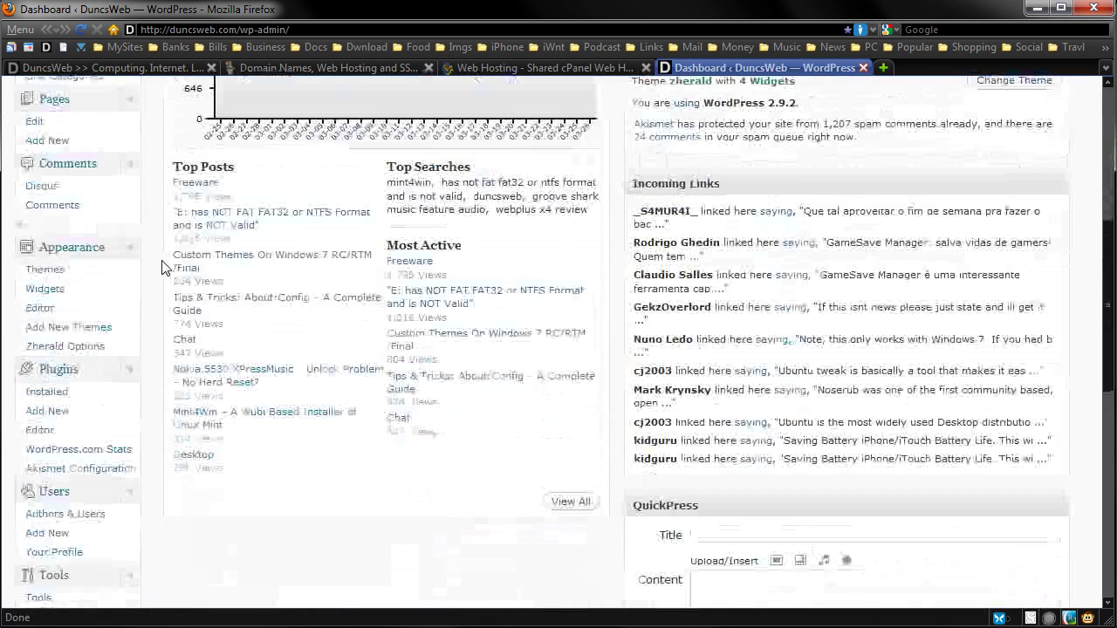
# - Review the DuncsWeb General settings page
pyautogui.click(92, 503)
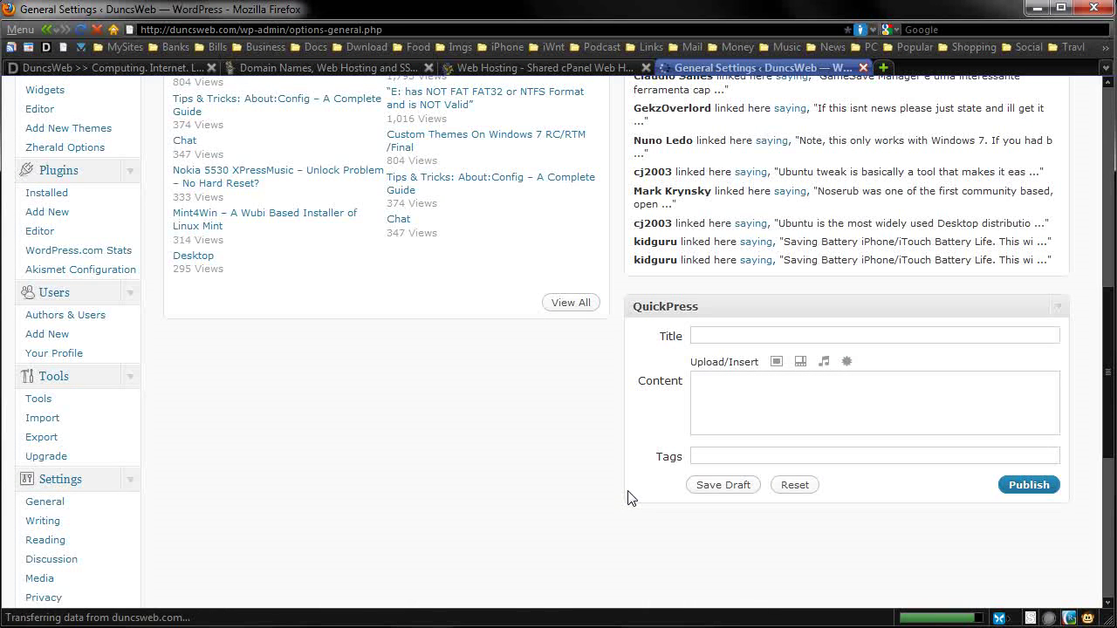
pyautogui.scroll(-8, 778, 419)
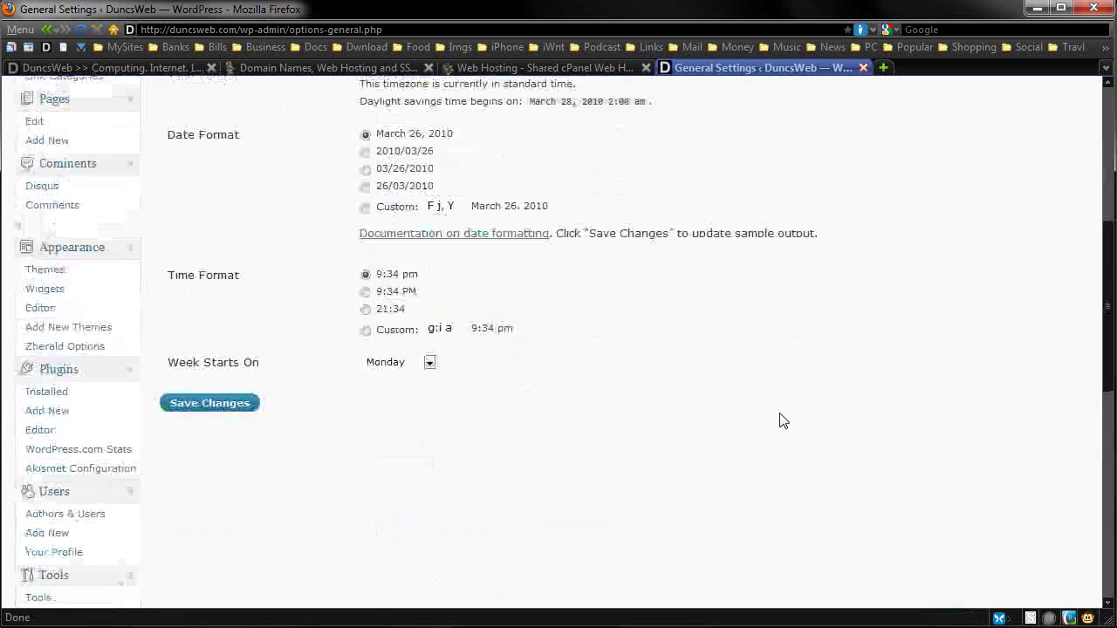
pyautogui.scroll(5, 778, 418)
pyautogui.scroll(-5, 74, 568)
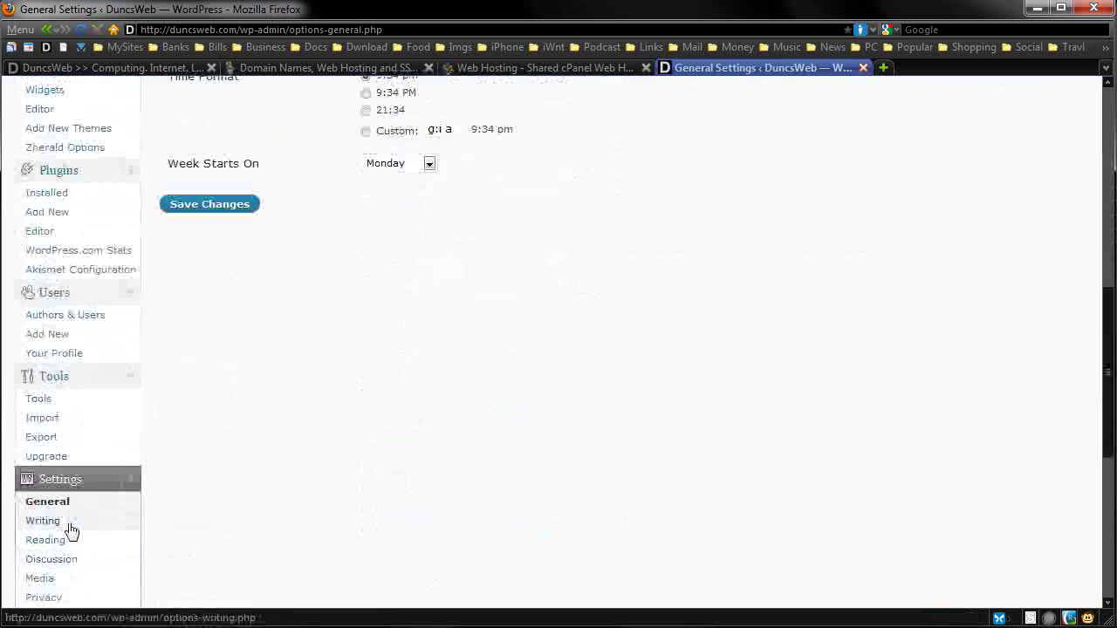
# - Review Writing settings and its Update Services ping list, then return to the DuncsWeb homepage
pyautogui.click(68, 524)
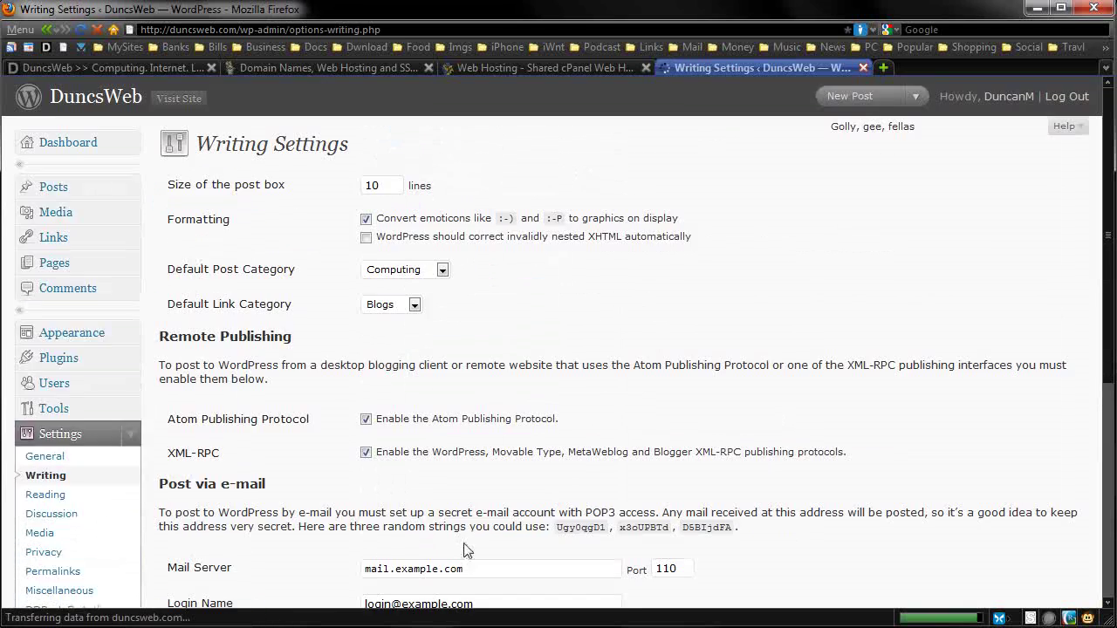
pyautogui.scroll(-8, 743, 481)
pyautogui.scroll(3, 743, 485)
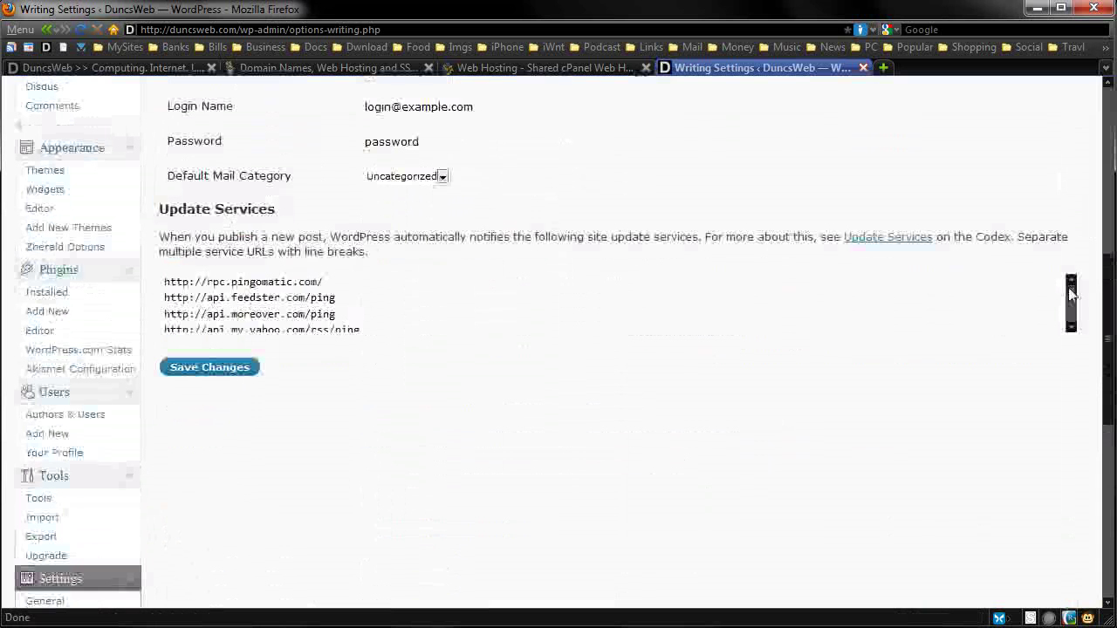
pyautogui.moveTo(1072, 297)
pyautogui.mouseDown()
pyautogui.moveTo(1073, 312)
pyautogui.moveTo(1070, 295)
pyautogui.mouseUp()
pyautogui.scroll(-8, 1072, 312)
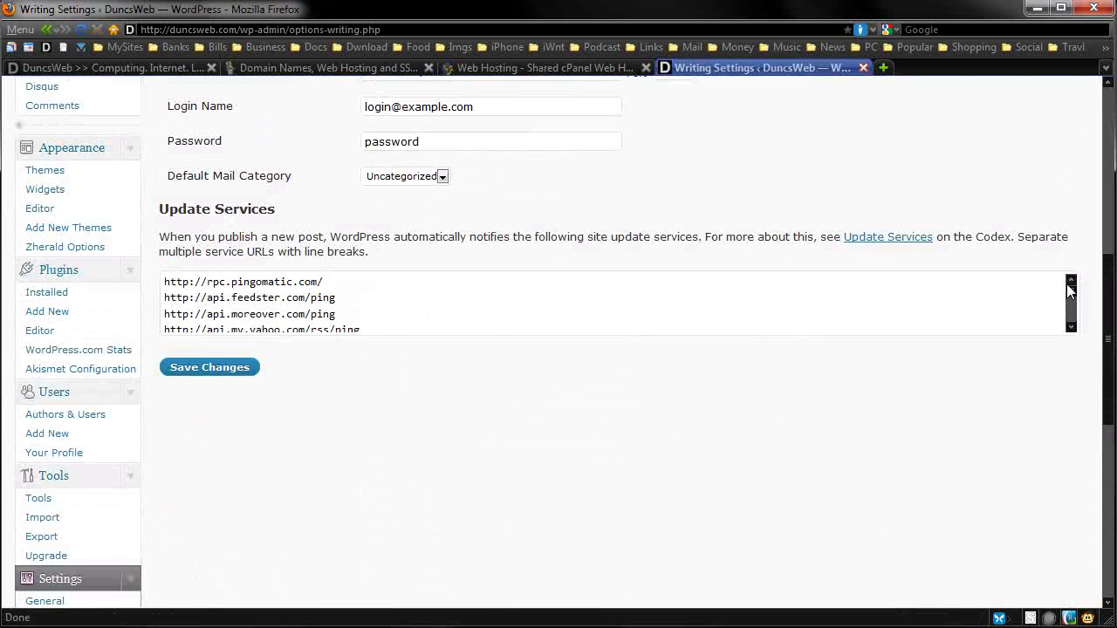
pyautogui.scroll(-2, 319, 322)
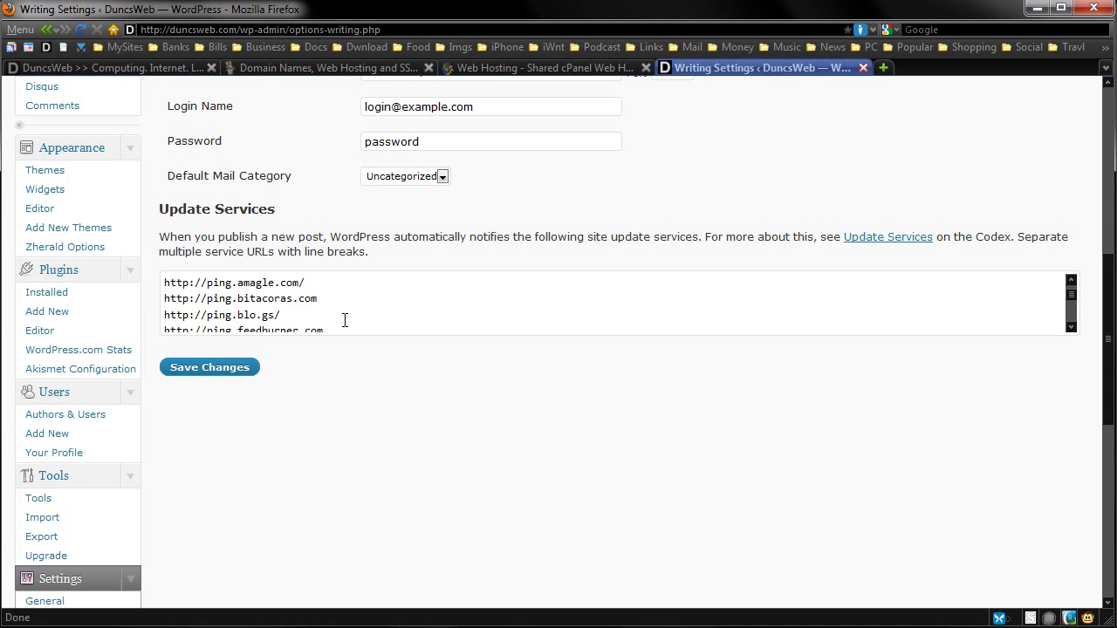
pyautogui.moveTo(1109, 341); pyautogui.dragTo(1108, 154)
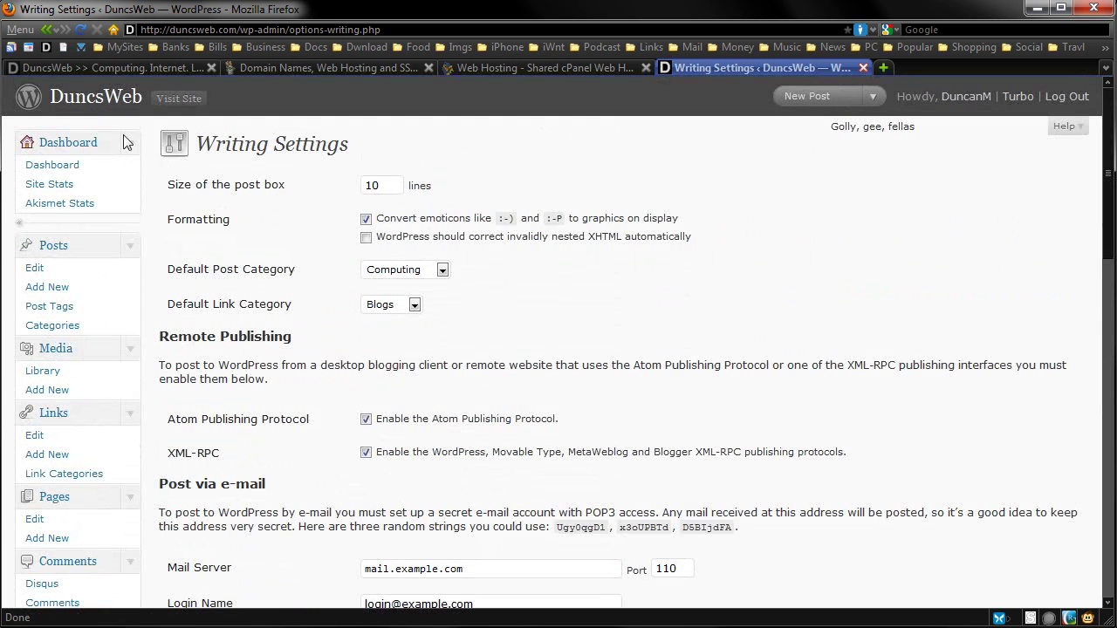
pyautogui.scroll(-4, 281, 436)
pyautogui.scroll(-2, 277, 427)
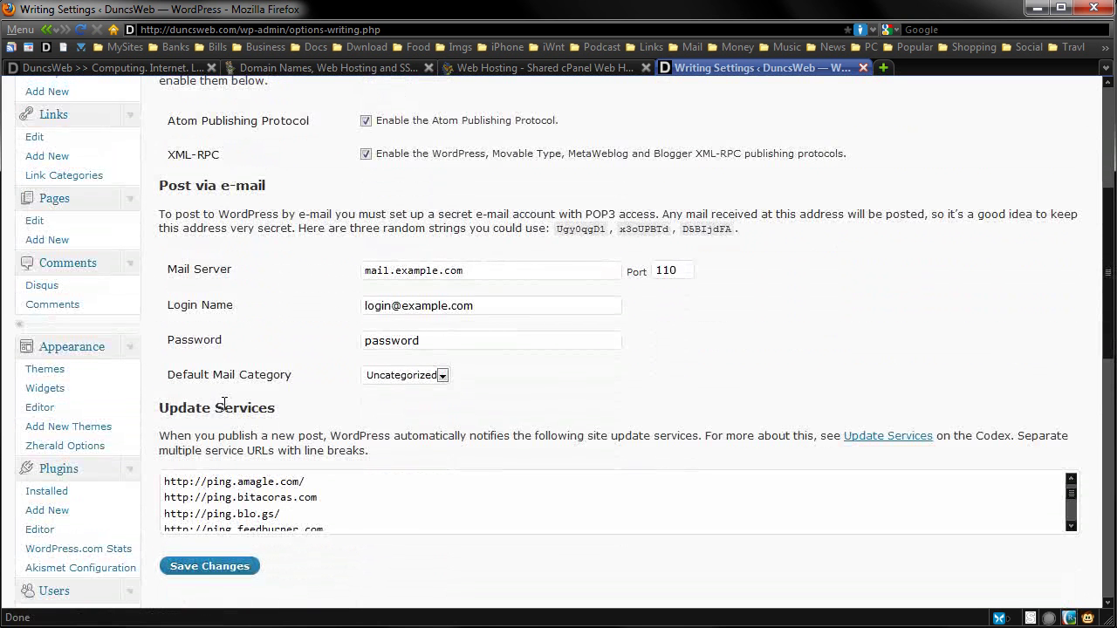
pyautogui.scroll(-2, 224, 404)
pyautogui.click(131, 48)
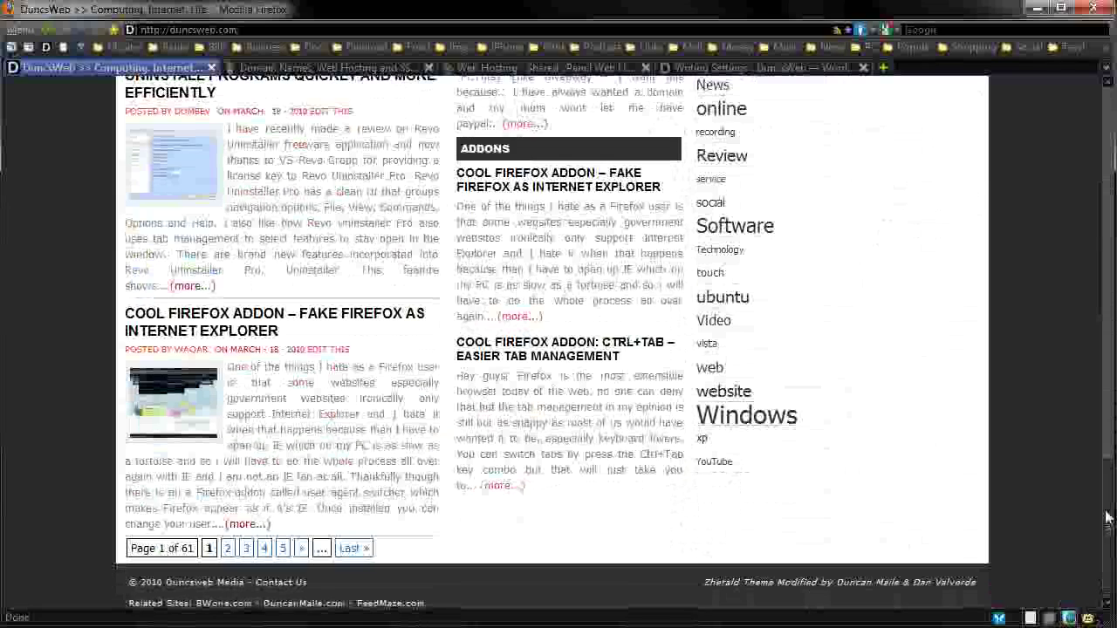
# - Bring Writing Settings back, showing the Post via e-mail fields and Update Services ping list
pyautogui.scroll(1, 1108, 524)
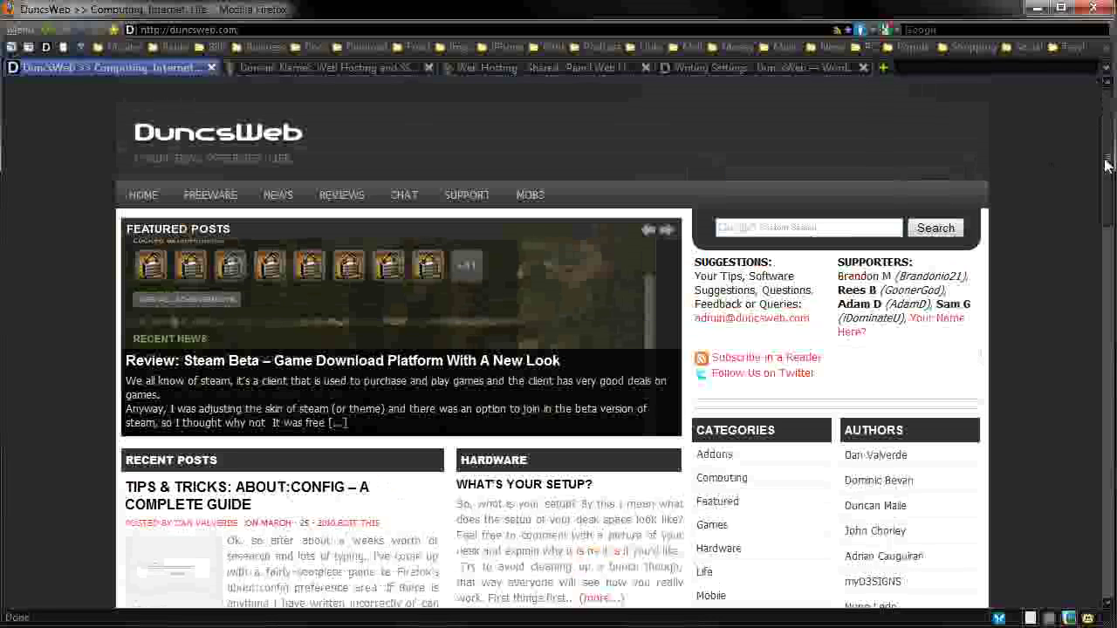
pyautogui.click(757, 67)
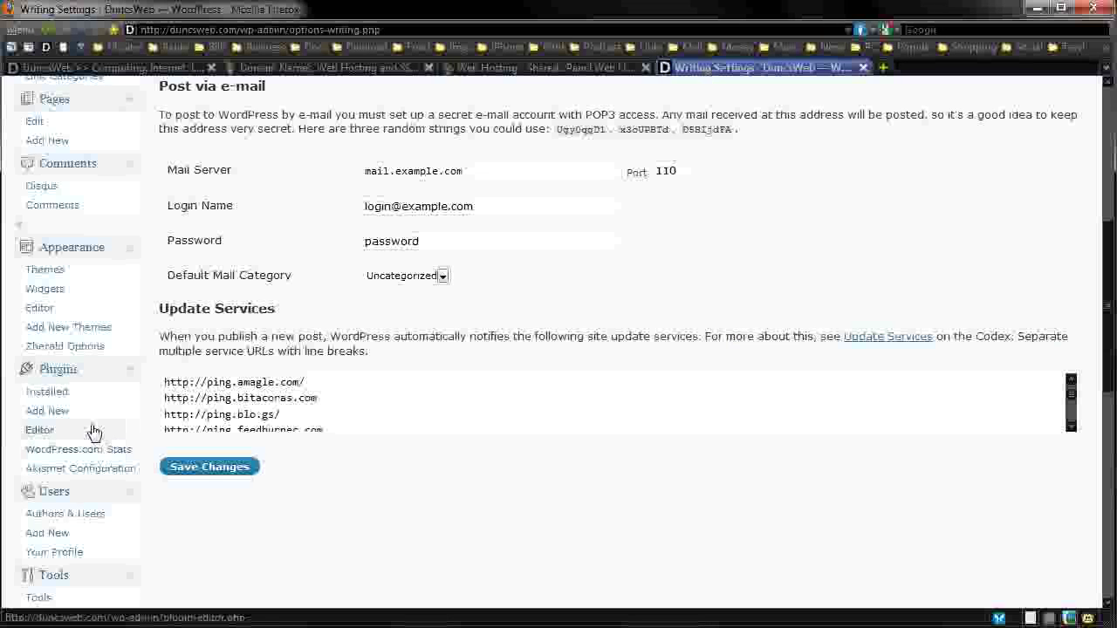
pyautogui.scroll(3, 93, 402)
pyautogui.scroll(-3, 96, 419)
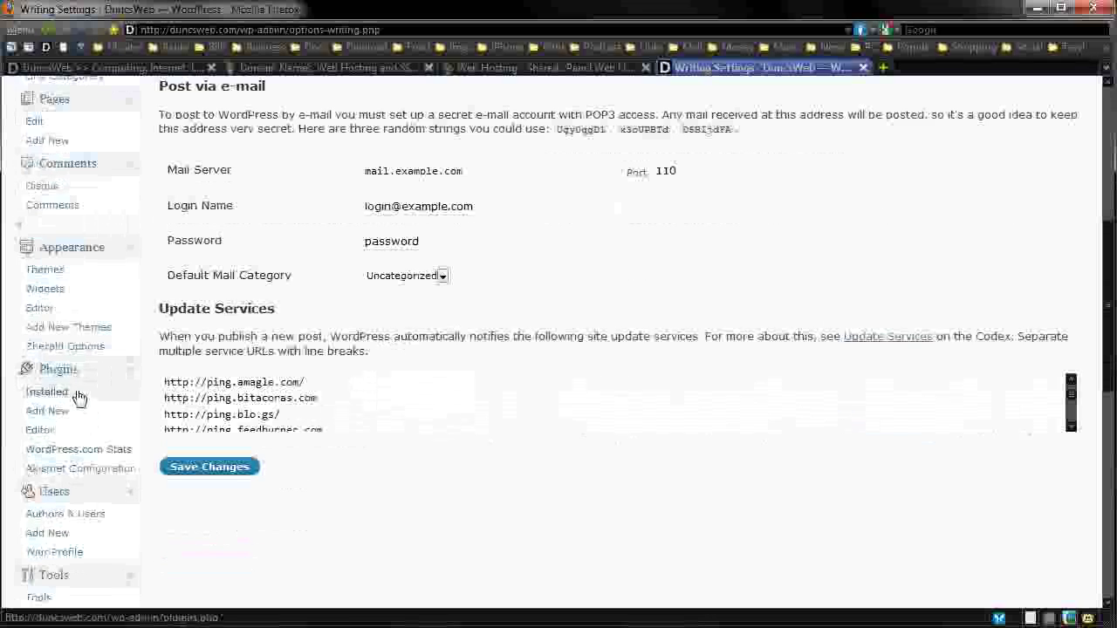
# - Open Plugins > Installed and scroll through AddToAny, Akismet, All in One SEO Pack and others
pyautogui.click(46, 392)
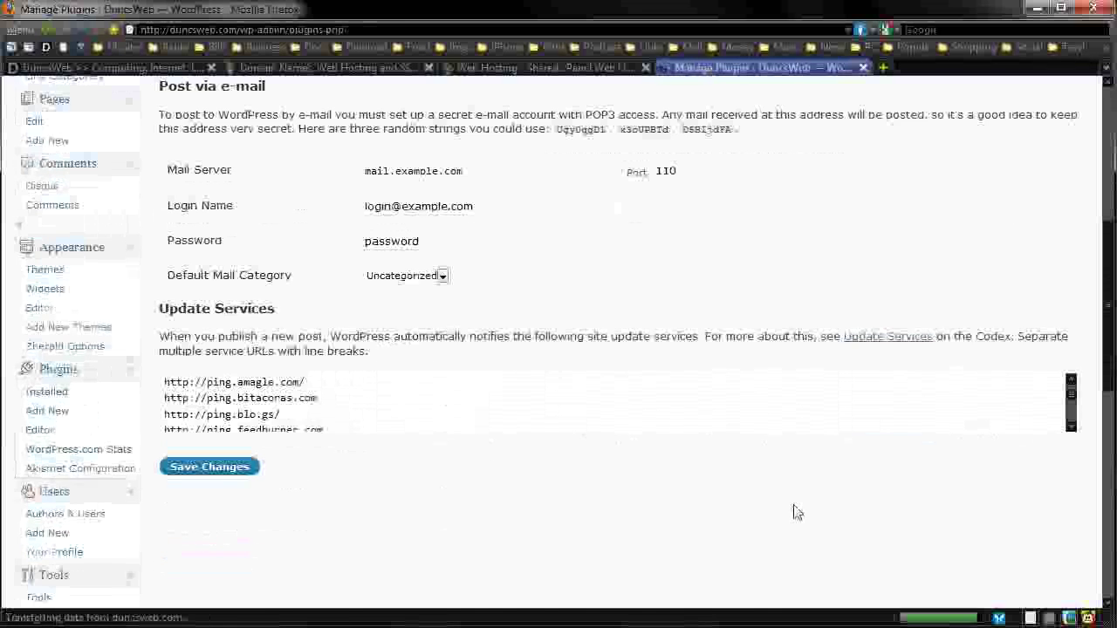
pyautogui.scroll(-10, 353, 462)
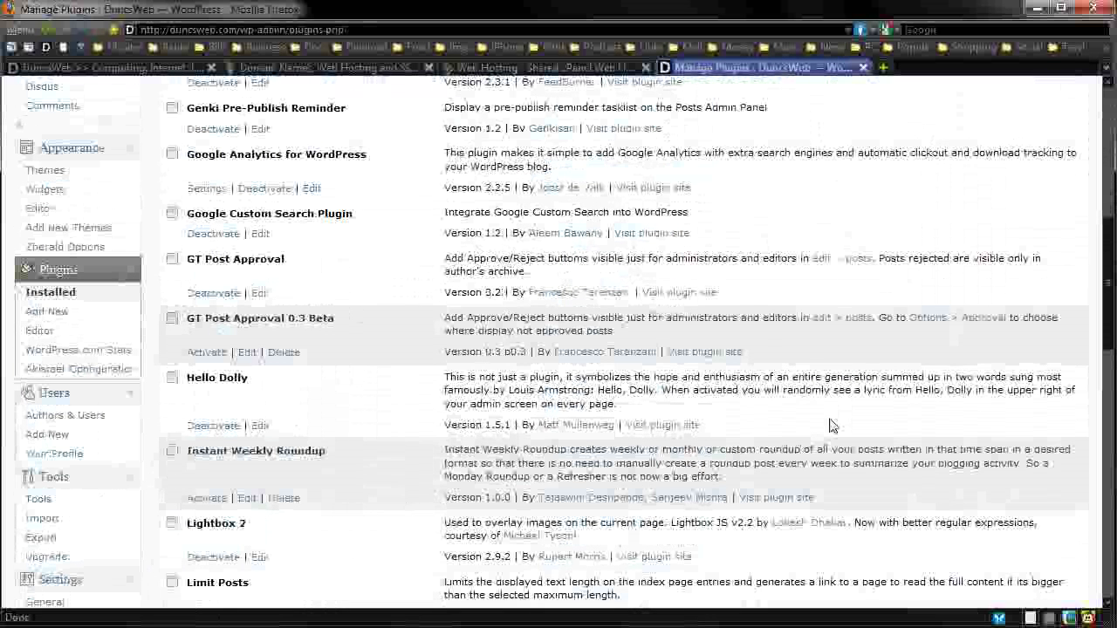
pyautogui.scroll(10, 831, 426)
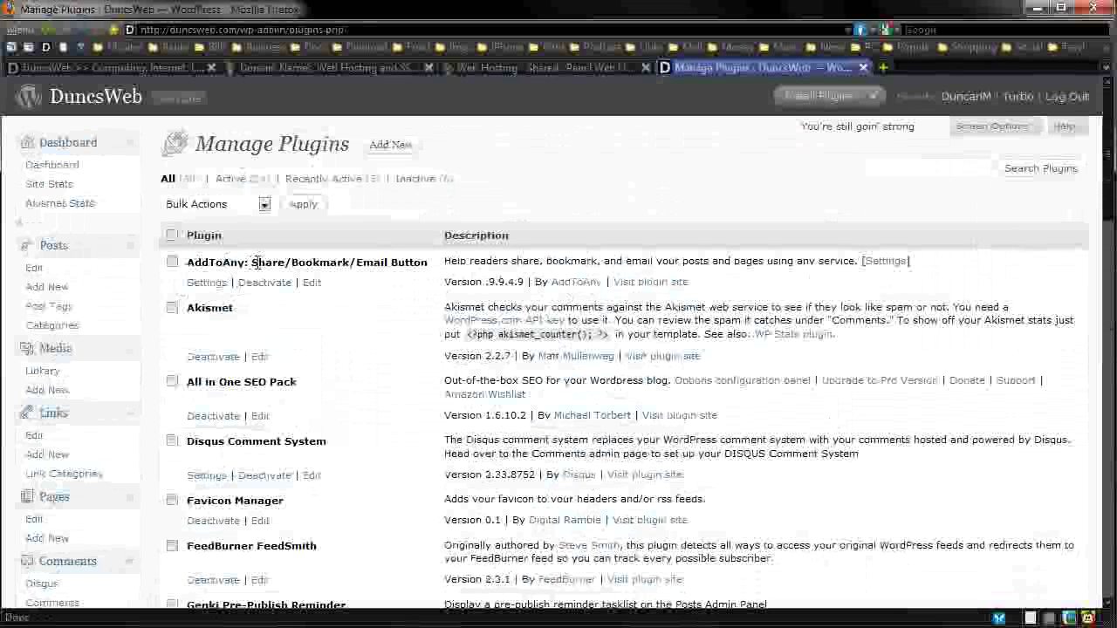
# - Open the 'Tips & Tricks: About:Config – A Complete Guide' post from the homepage in a new tab
pyautogui.click(125, 70)
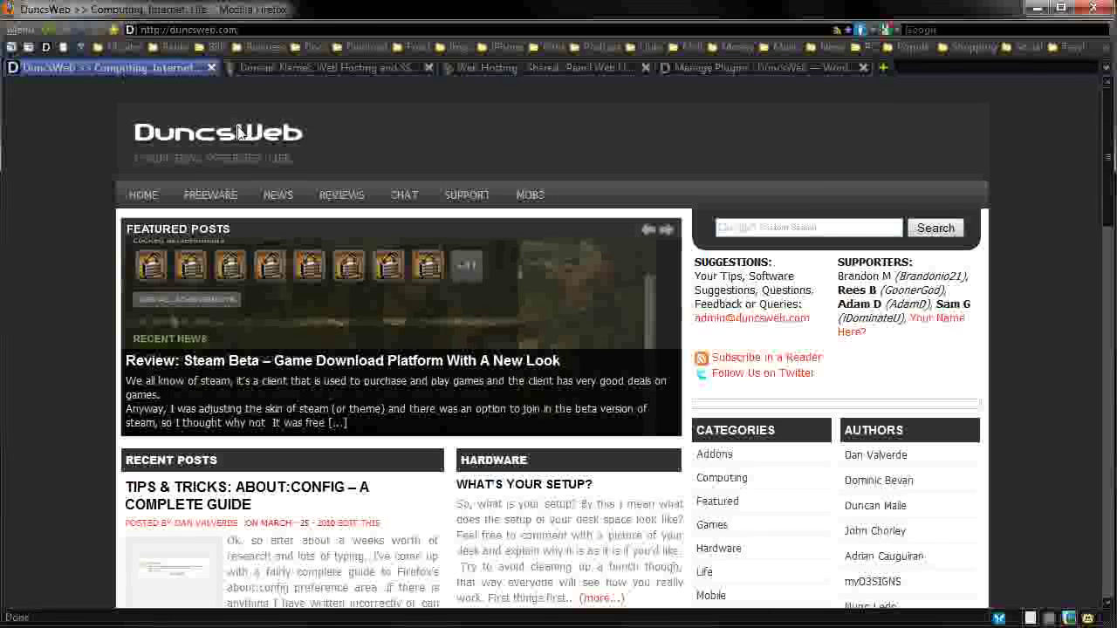
pyautogui.middleClick(231, 491)
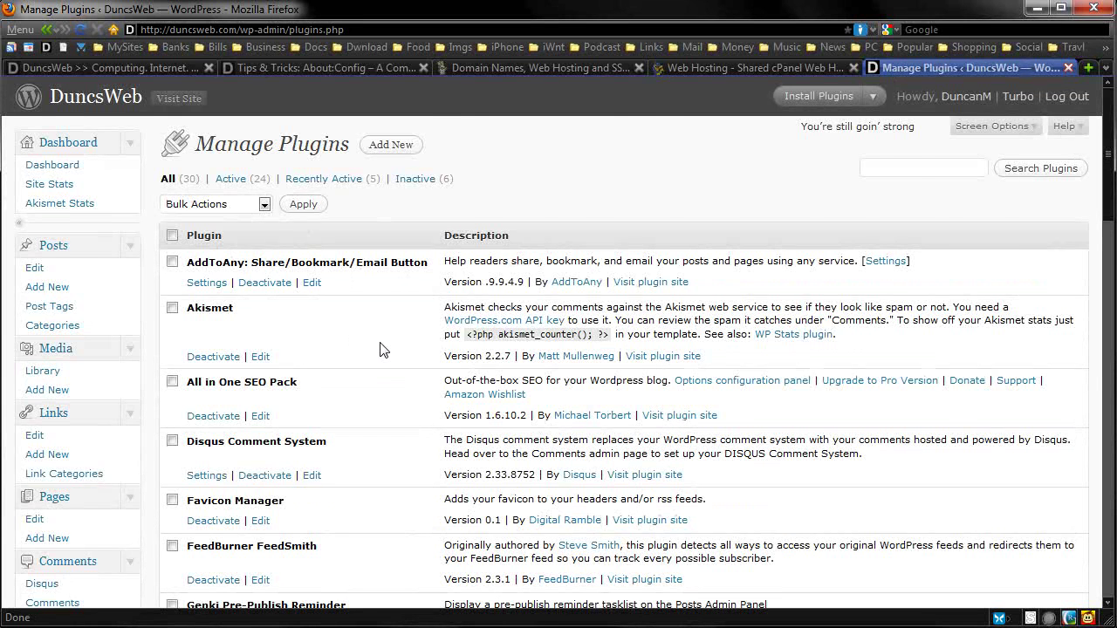
# - Return to the DuncsWeb homepage and scroll to Recent Posts listing the About:Config guide
pyautogui.scroll(-2, 380, 349)
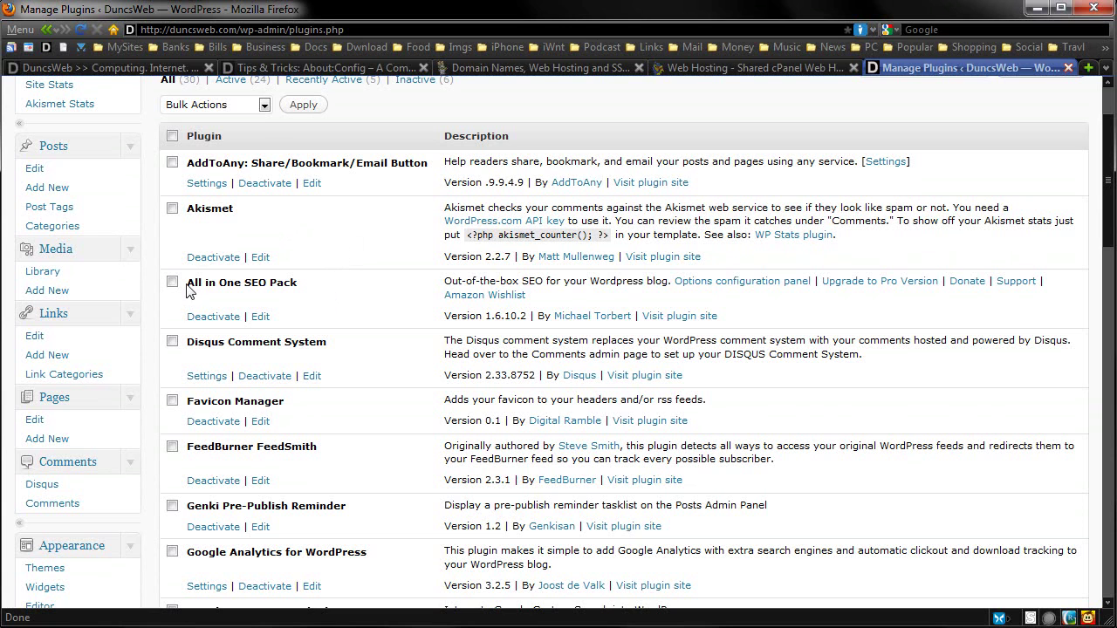
pyautogui.click(153, 68)
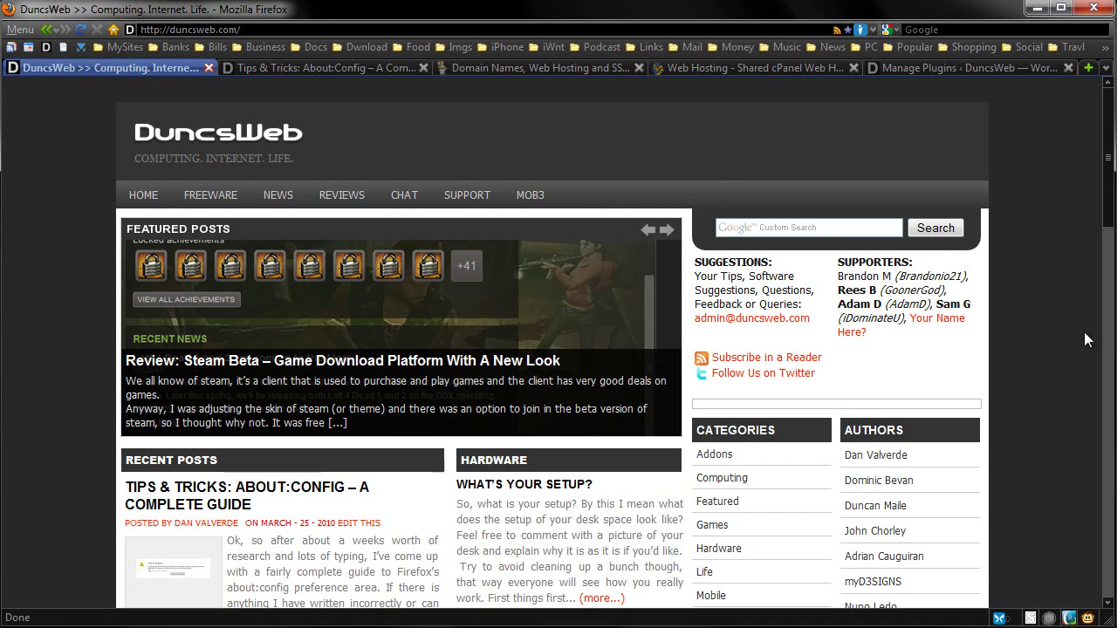
pyautogui.scroll(-3, 1109, 169)
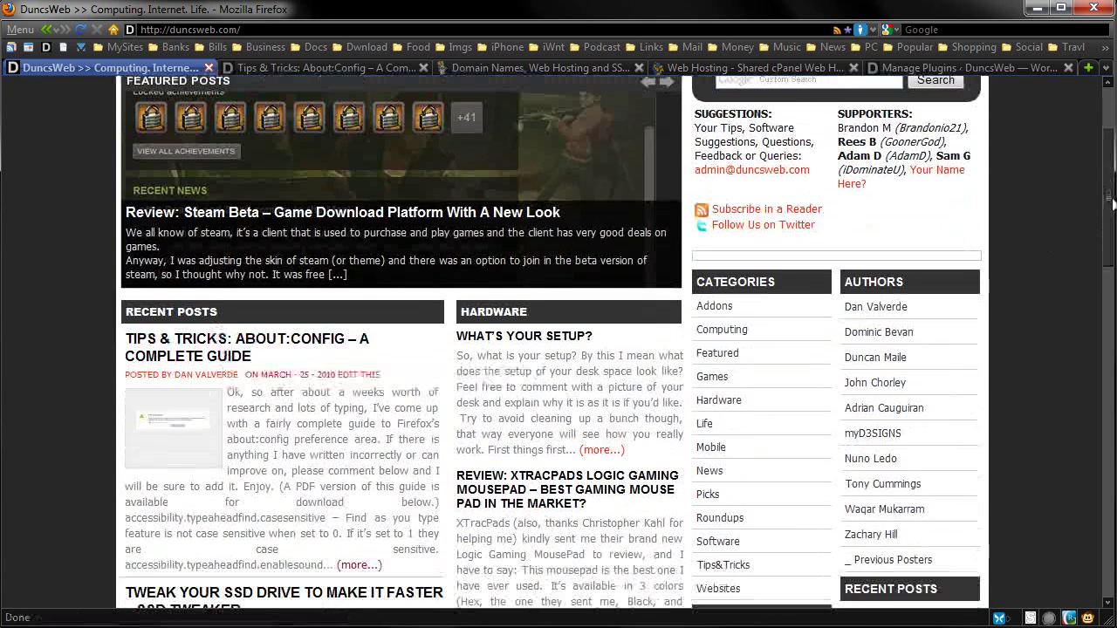
# - Leave the duncsweb Google results, where DuncsWeb ranks first, and return to Manage Plugins
pyautogui.scroll(3, 1112, 203)
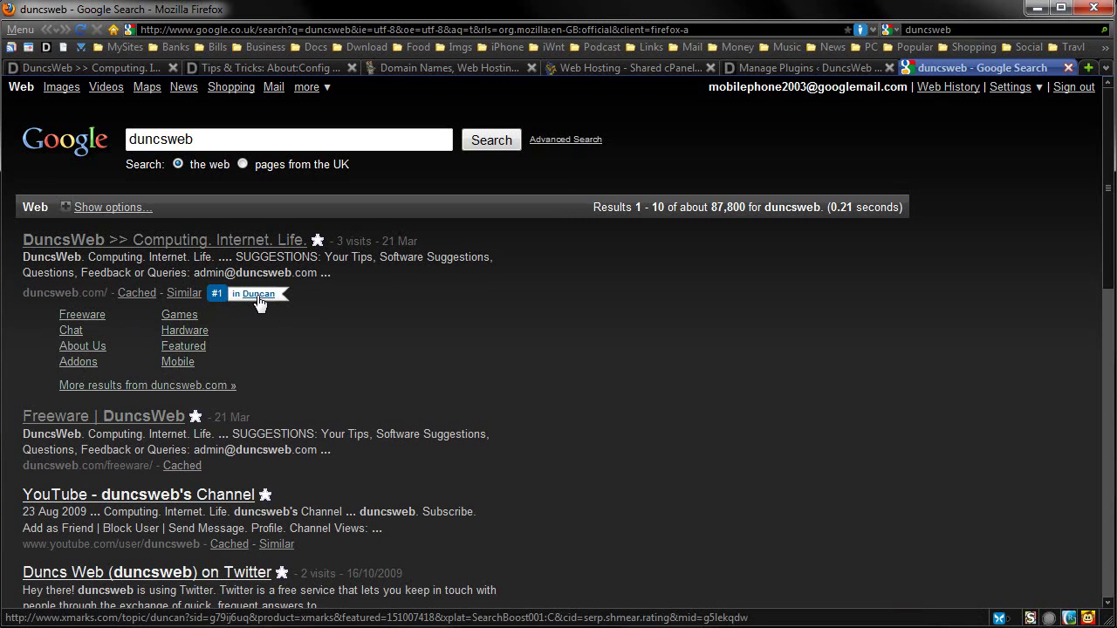
pyautogui.click(164, 63)
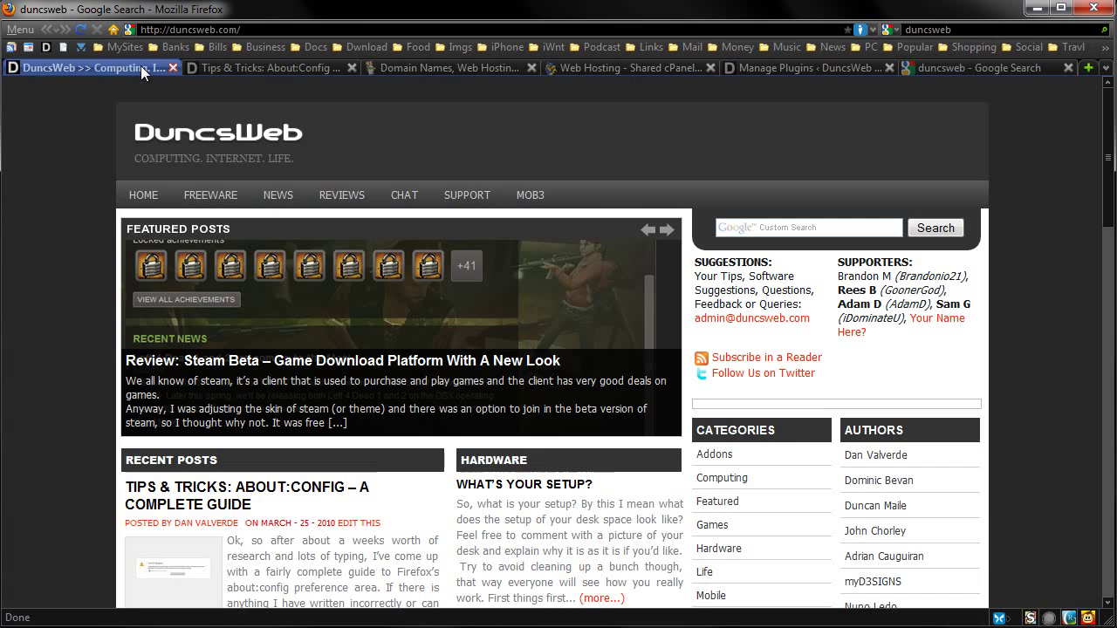
pyautogui.click(794, 70)
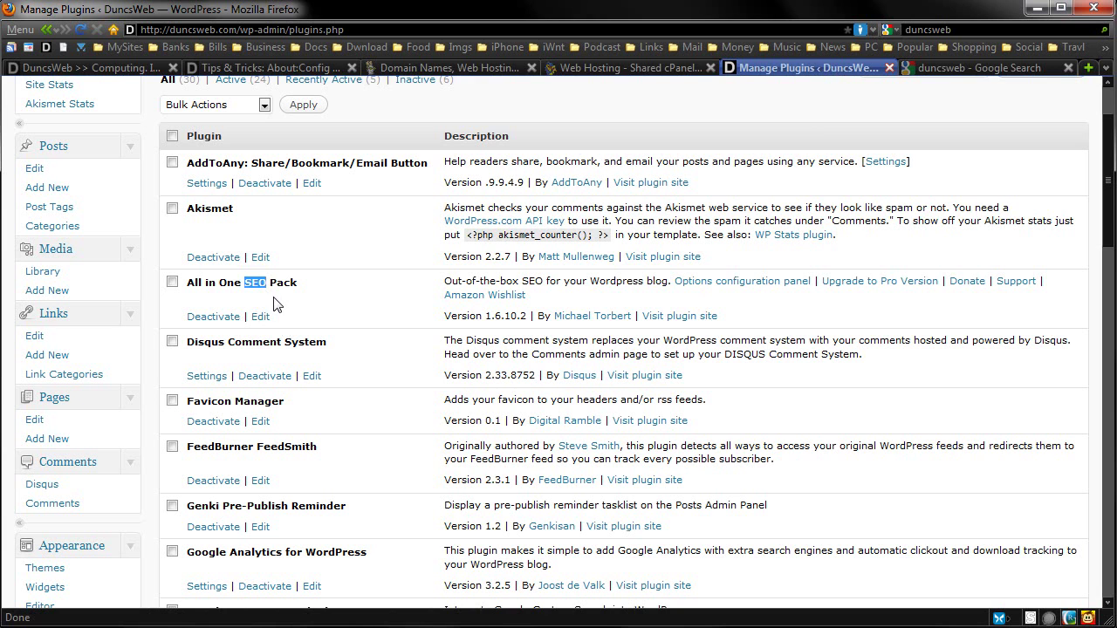
pyautogui.click(319, 295)
# - Scroll to the Disqus comment box under the about:config article and click into it
pyautogui.click(262, 68)
pyautogui.scroll(-5, 558, 349)
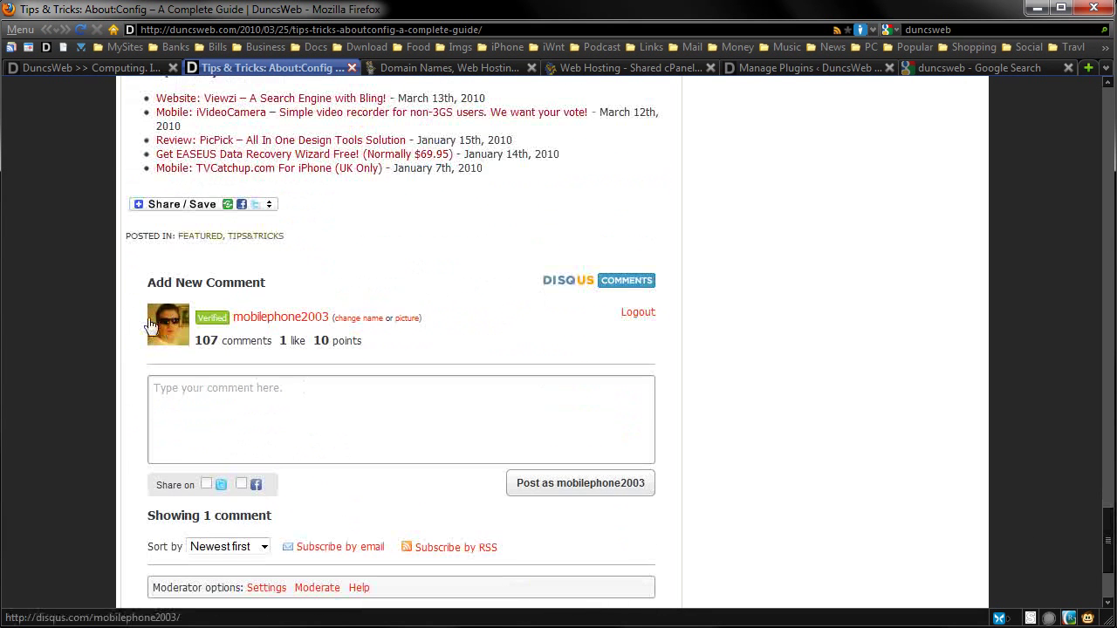
pyautogui.click(340, 434)
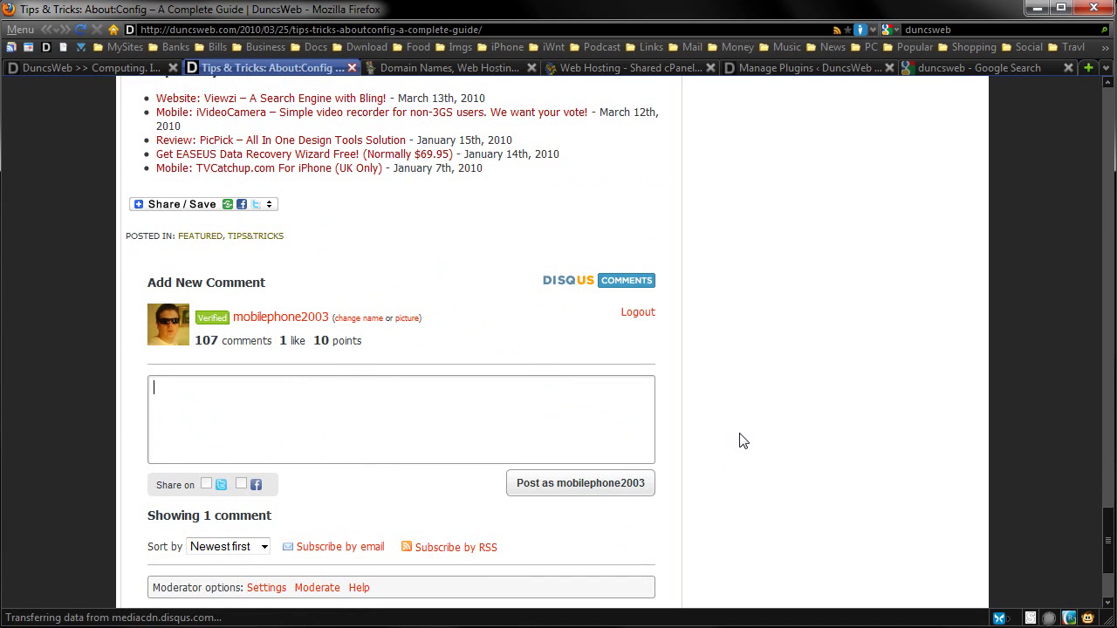
pyautogui.scroll(-3, 739, 442)
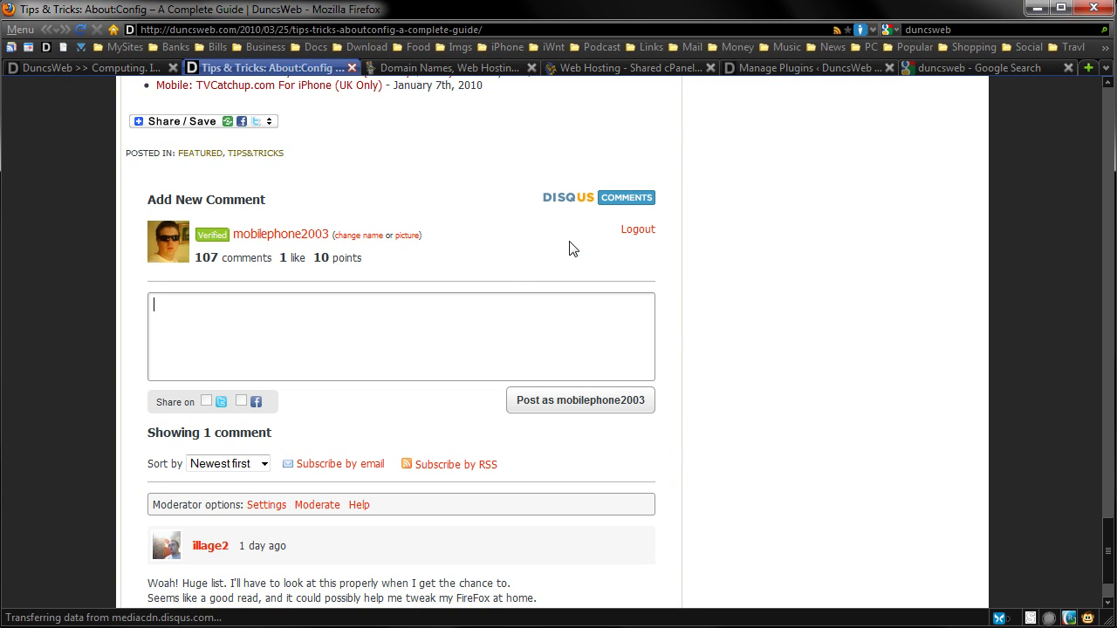
pyautogui.scroll(20, 569, 249)
# - Check the plugins list and homepage, then go to feedburner.com in a new tab
pyautogui.click(816, 68)
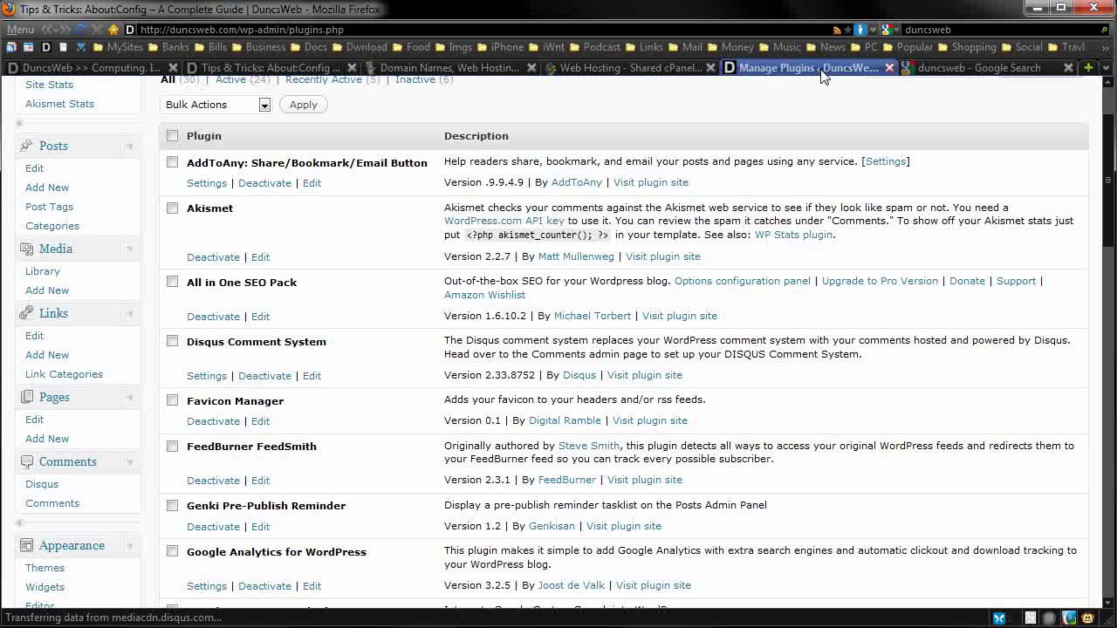
pyautogui.scroll(-3, 436, 309)
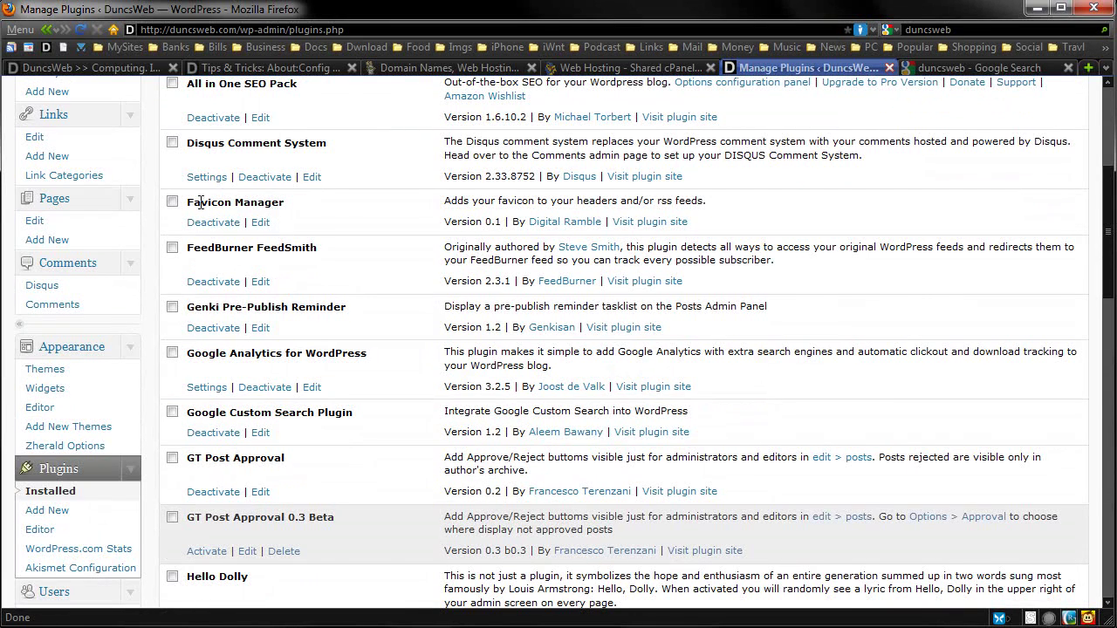
pyautogui.click(97, 66)
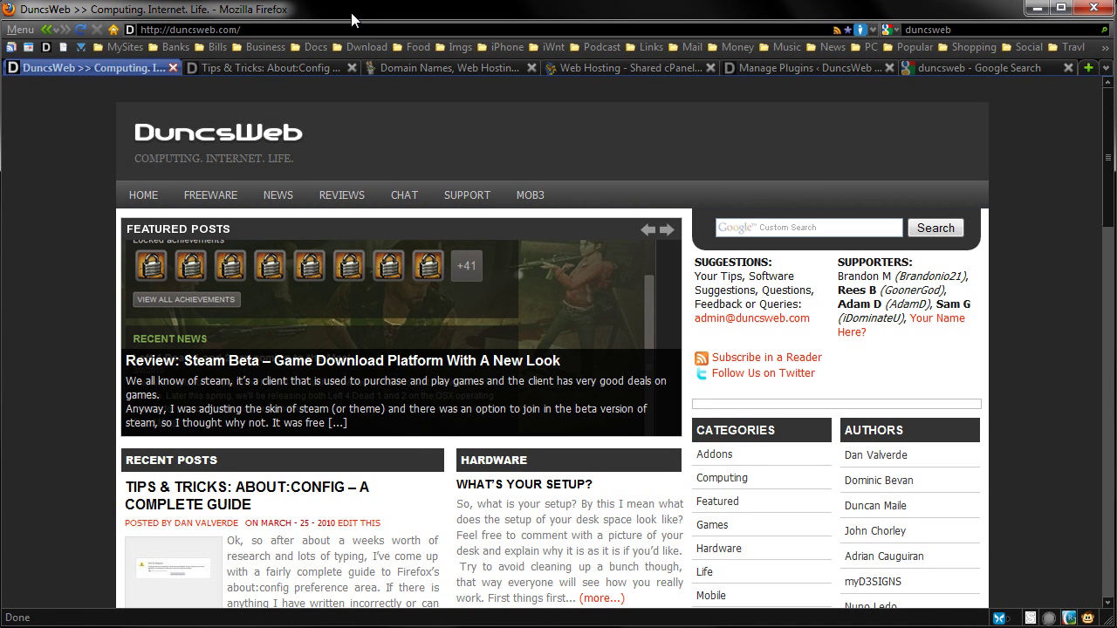
pyautogui.click(738, 67)
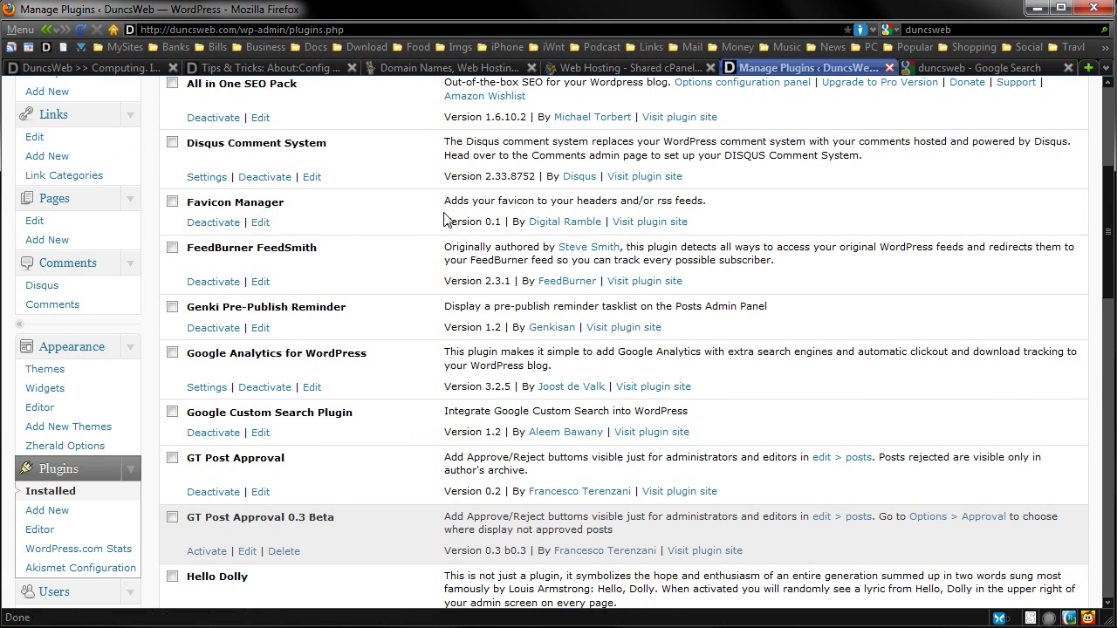
pyautogui.scroll(-2, 417, 232)
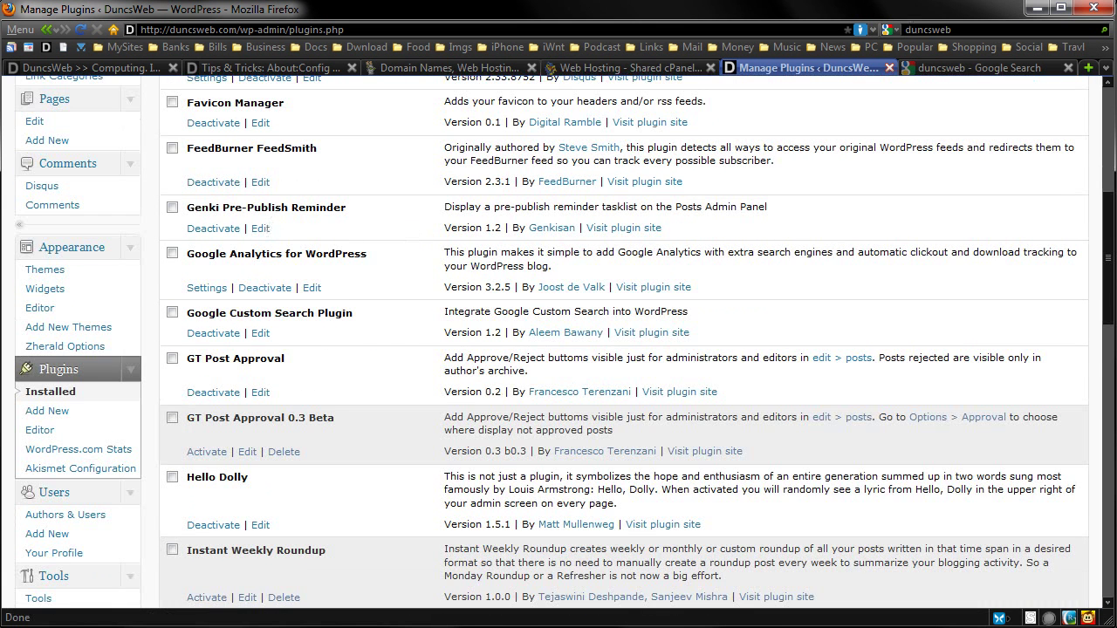
pyautogui.click(1088, 67)
pyautogui.write('fe')
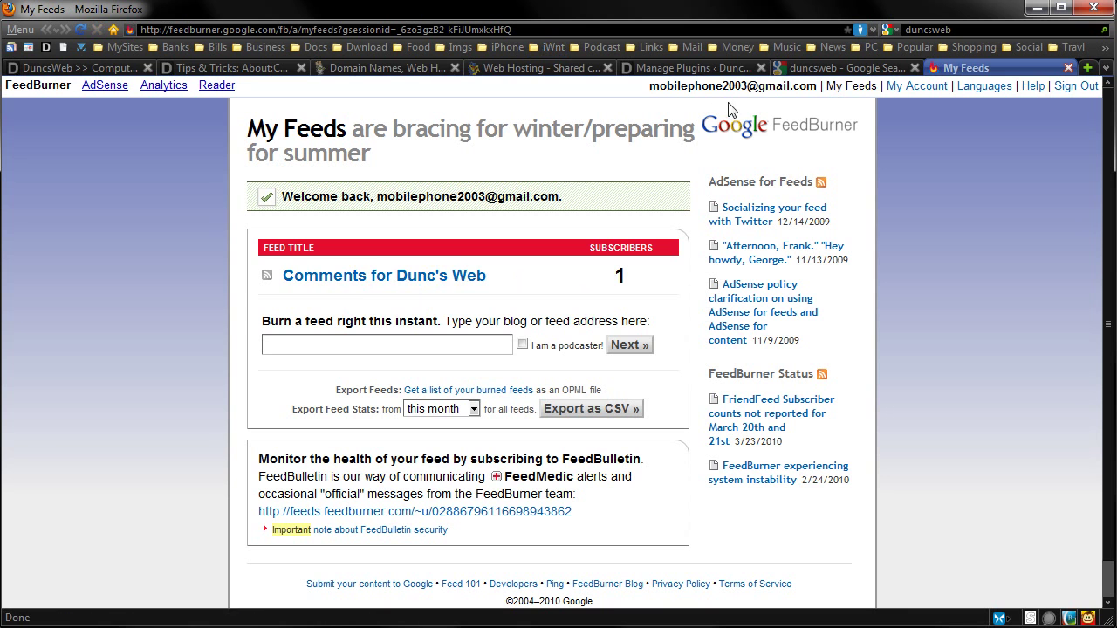
# - Check the Comments for Dunc's Web feed's 1 subscriber and its Optimize and Publicize services, then return to plugins
pyautogui.moveTo(611, 280); pyautogui.dragTo(650, 279)
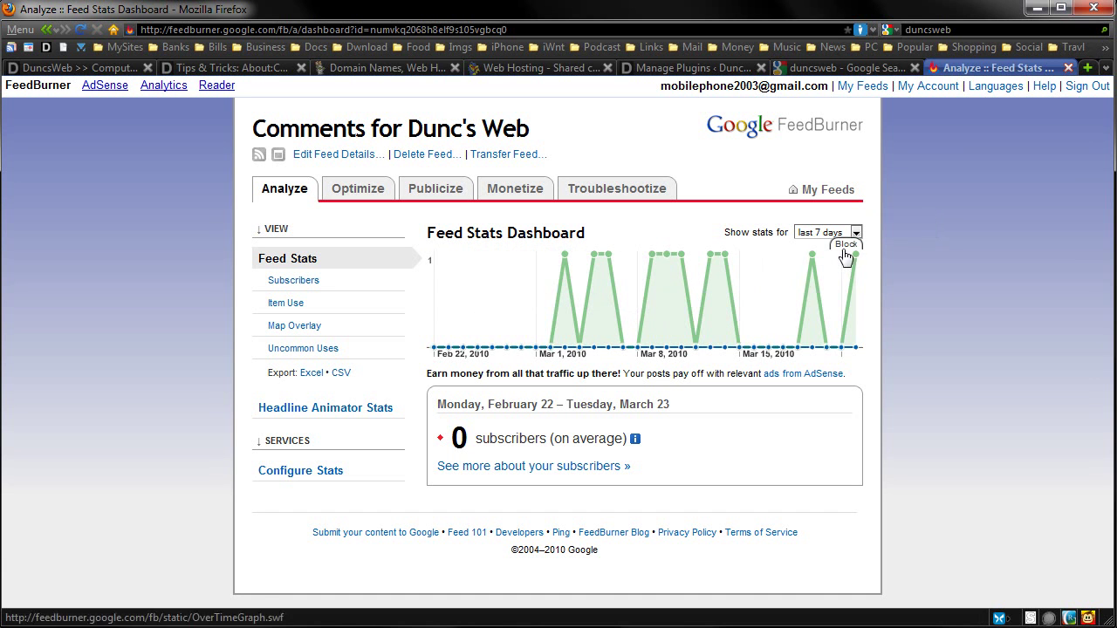
pyautogui.click(358, 189)
pyautogui.scroll(-3, 419, 322)
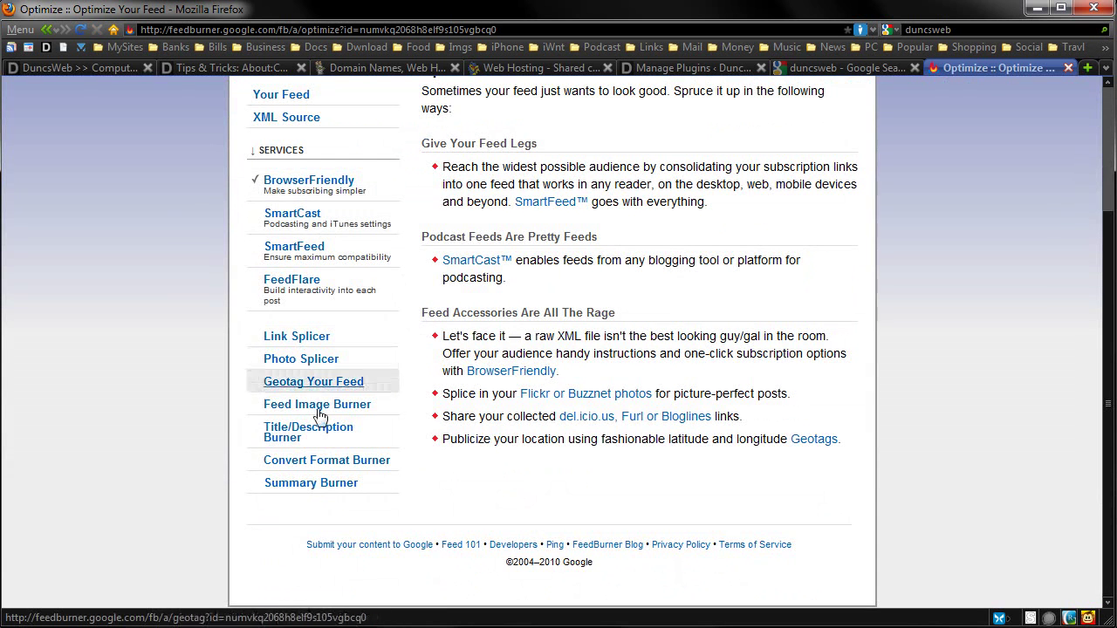
pyautogui.scroll(3, 279, 279)
pyautogui.click(430, 189)
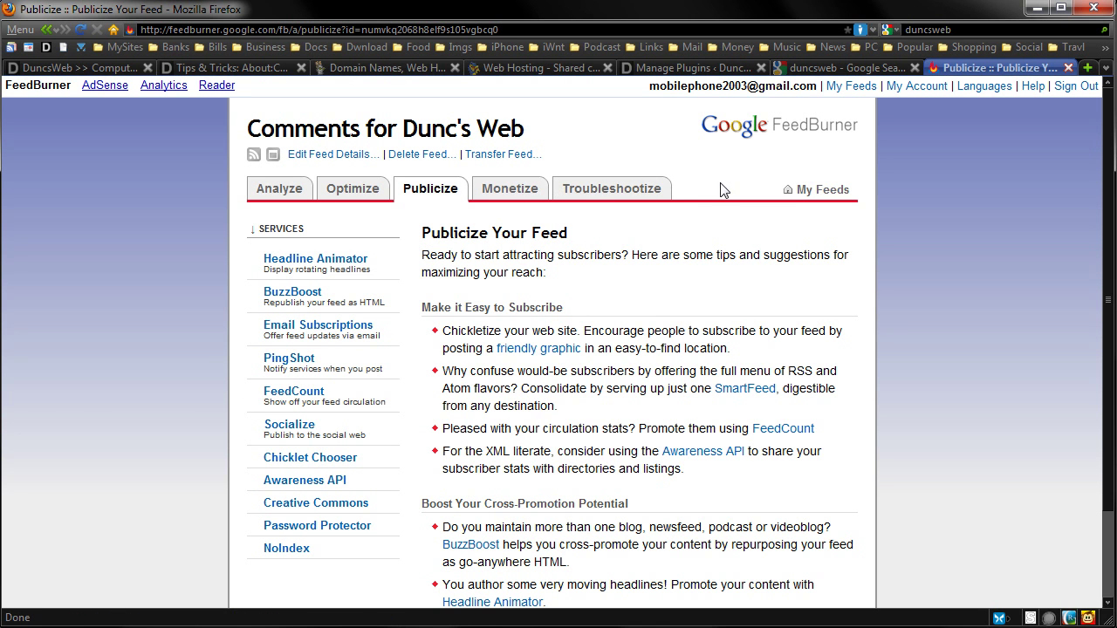
pyautogui.click(731, 70)
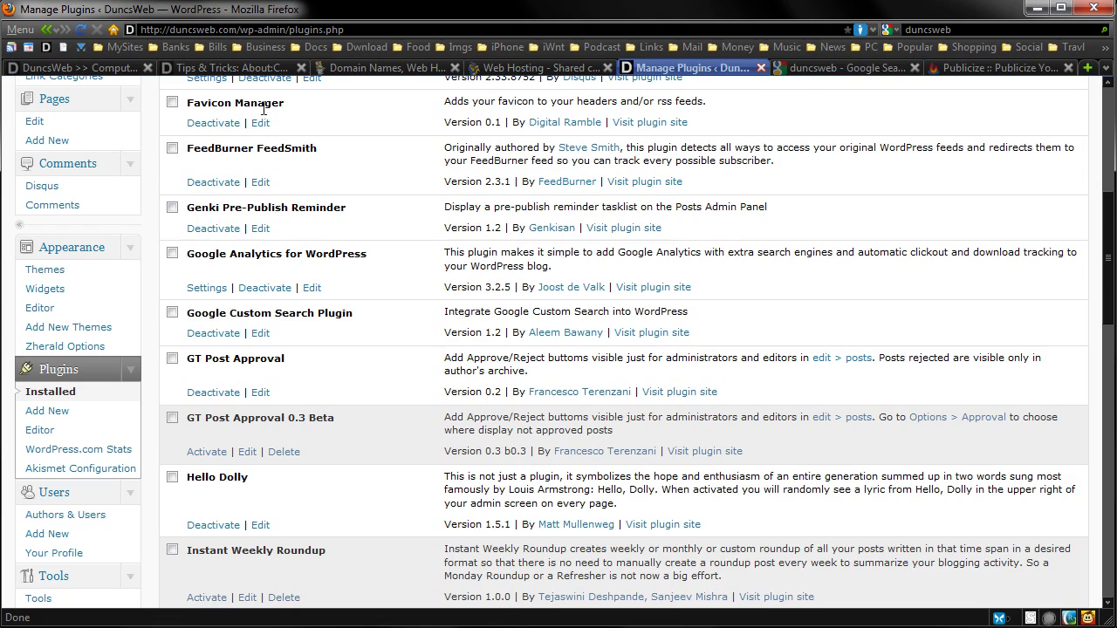
# - Open the about:config article in the post editor and enlarge the editor to show more text
pyautogui.click(284, 77)
pyautogui.scroll(-15, 524, 381)
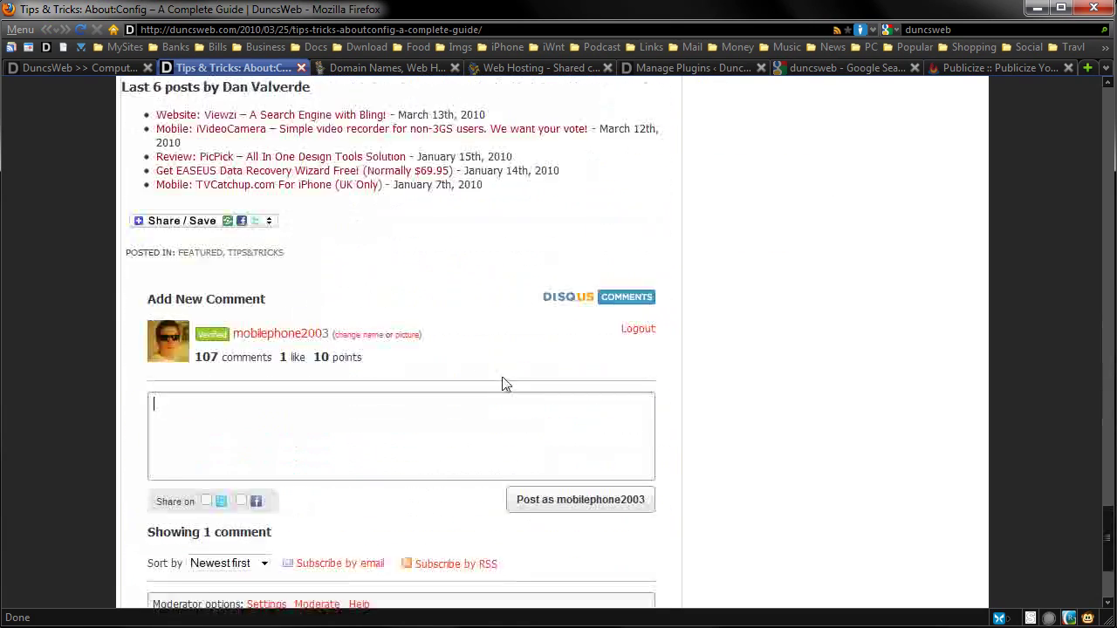
pyautogui.scroll(10, 397, 237)
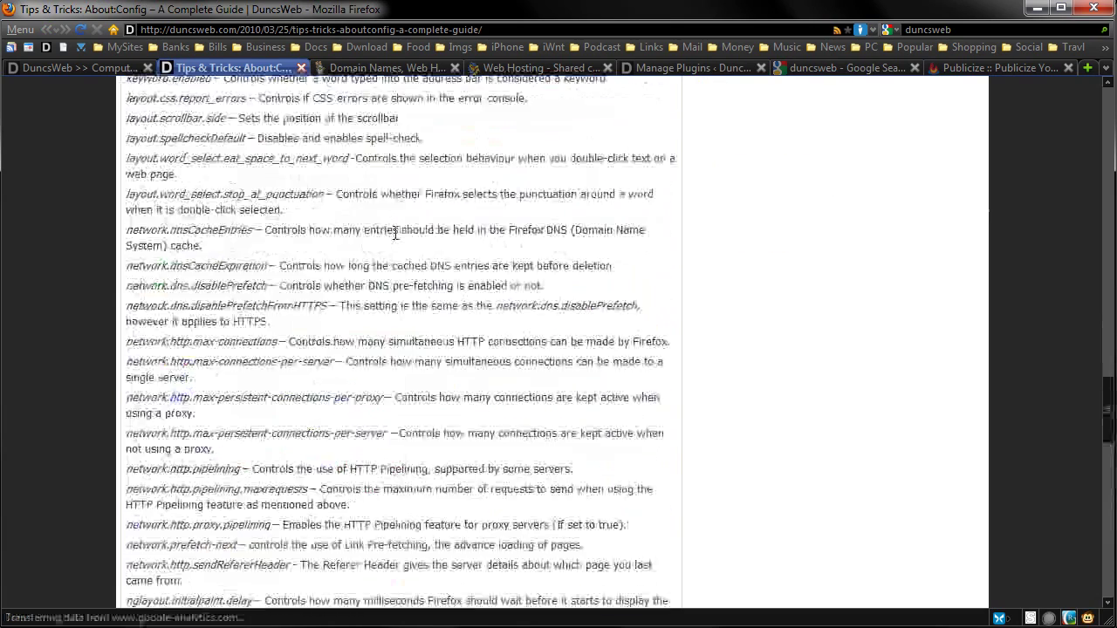
pyautogui.press('F5')
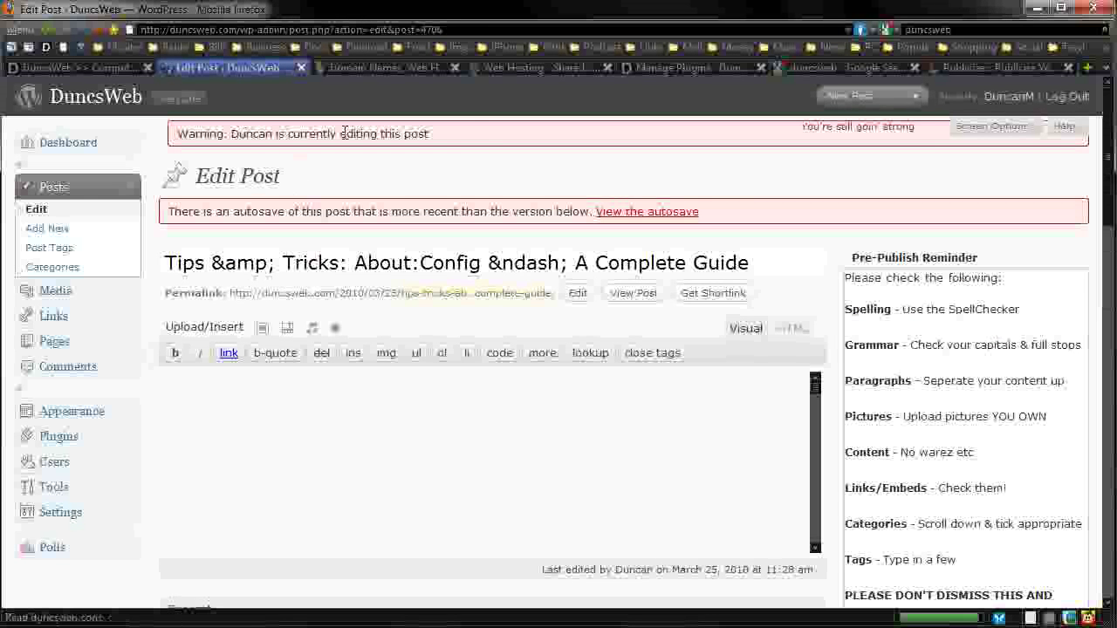
pyautogui.scroll(-3, 900, 114)
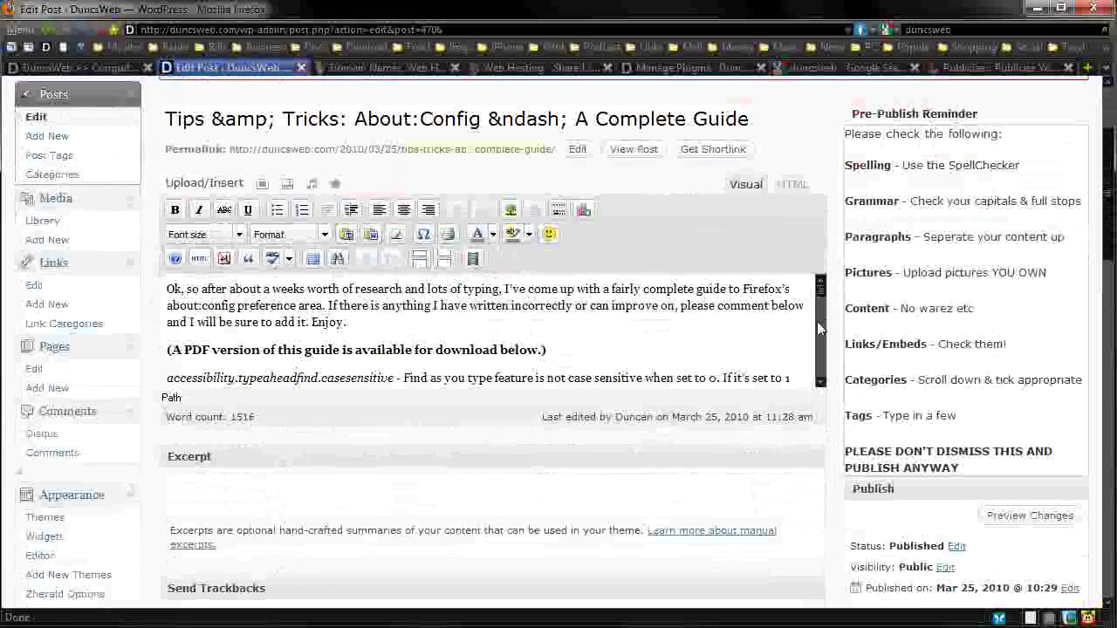
pyautogui.moveTo(823, 422); pyautogui.dragTo(820, 559)
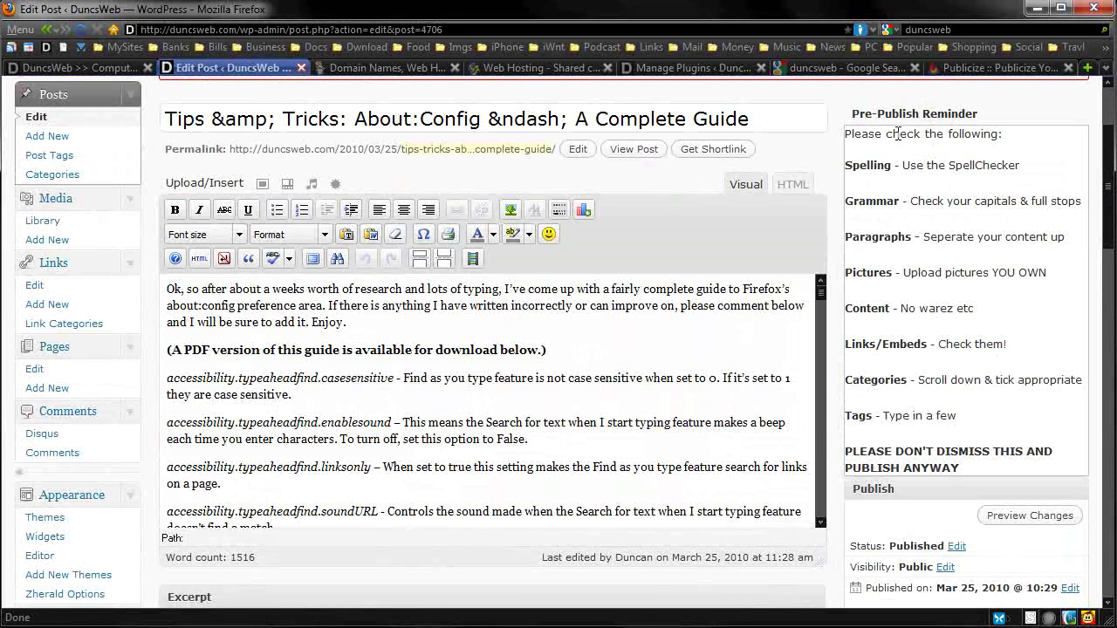
# - Highlight lines of the Pre-Publish Reminder checklist, including the 'No warez' item
pyautogui.moveTo(880, 133); pyautogui.dragTo(992, 437)
pyautogui.click(967, 224)
pyautogui.moveTo(899, 308); pyautogui.dragTo(1001, 317)
pyautogui.click(1001, 317)
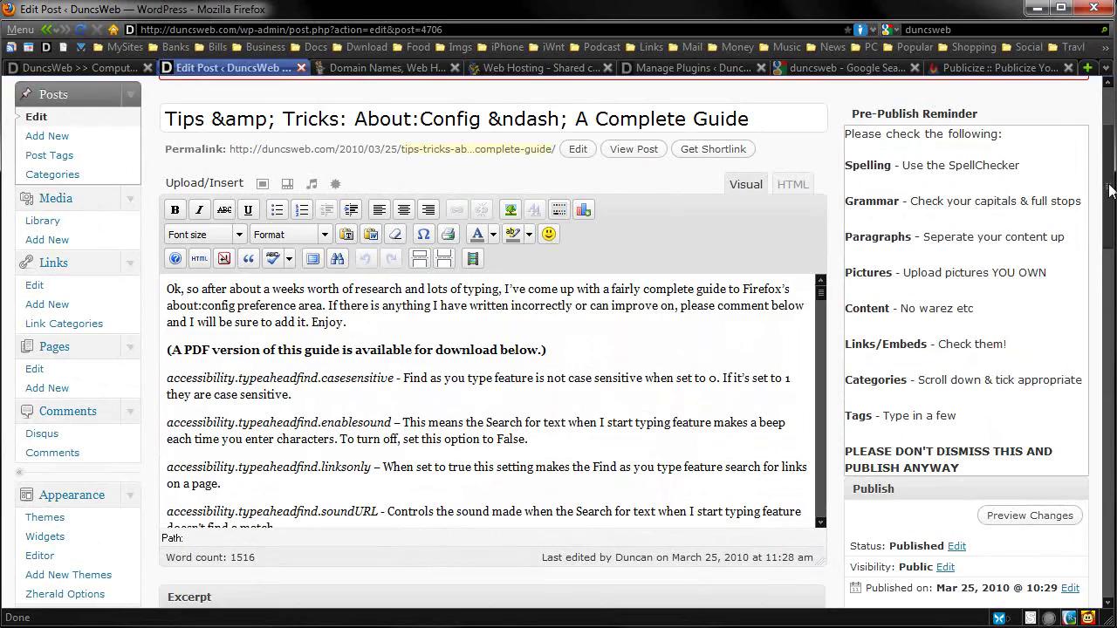
pyautogui.scroll(-3, 1110, 190)
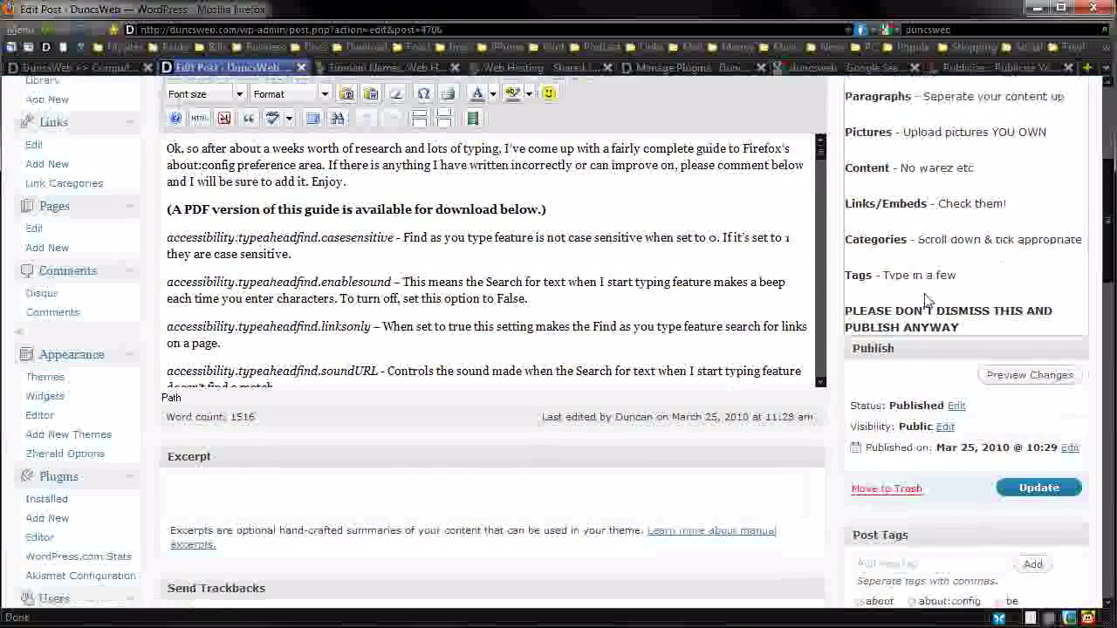
pyautogui.moveTo(965, 330); pyautogui.dragTo(911, 240)
pyautogui.click(951, 330)
pyautogui.scroll(6, 951, 330)
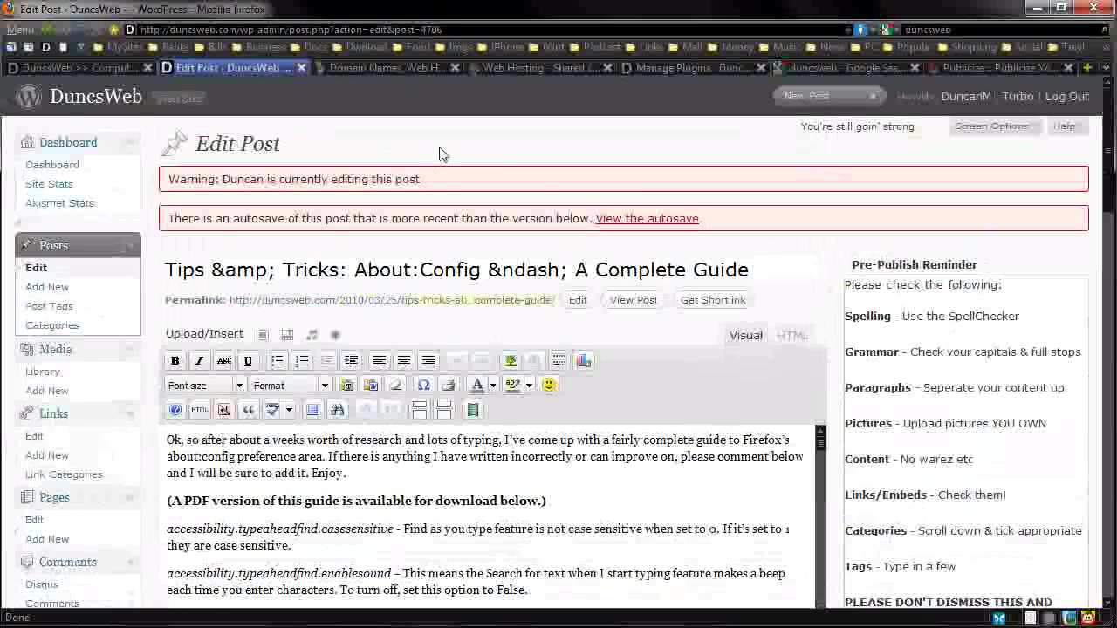
# - Search the web for 'analytics' from the FeedBurner tab
pyautogui.click(729, 69)
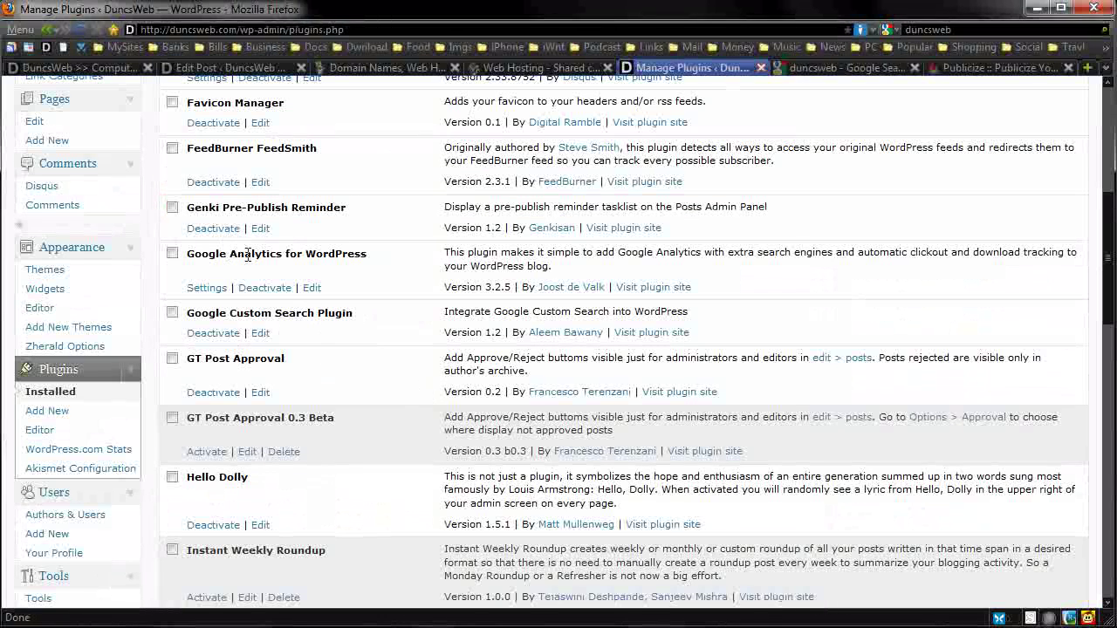
pyautogui.click(995, 67)
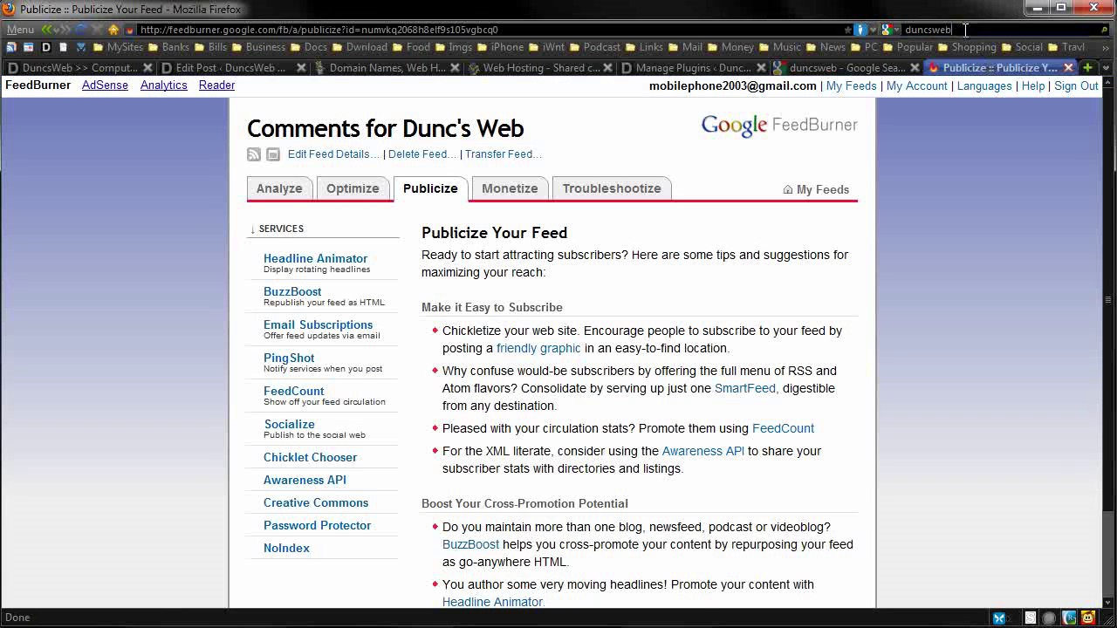
pyautogui.click(965, 29)
pyautogui.write('analy')
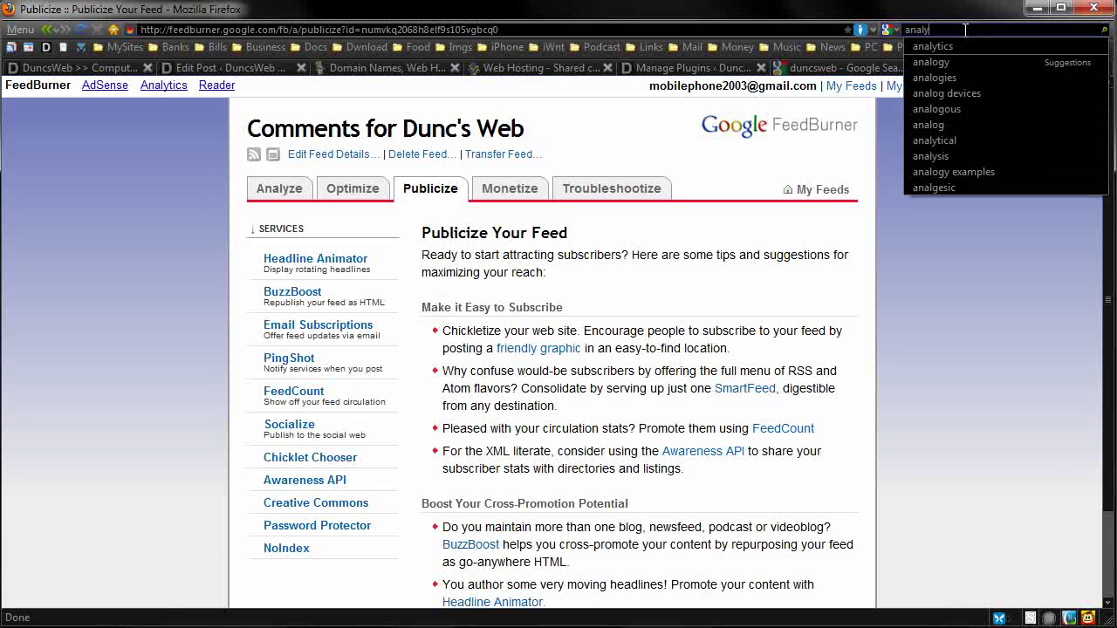
pyautogui.click(964, 46)
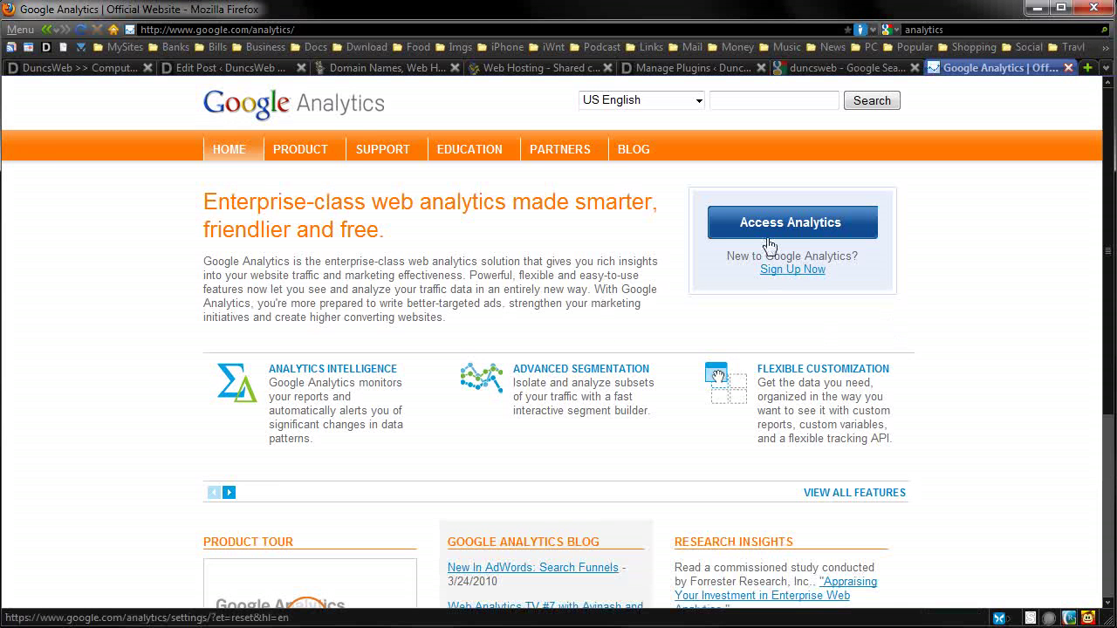
# - Enter Google Analytics, open the MySites account and view the duncsweb.com report
pyautogui.click(768, 240)
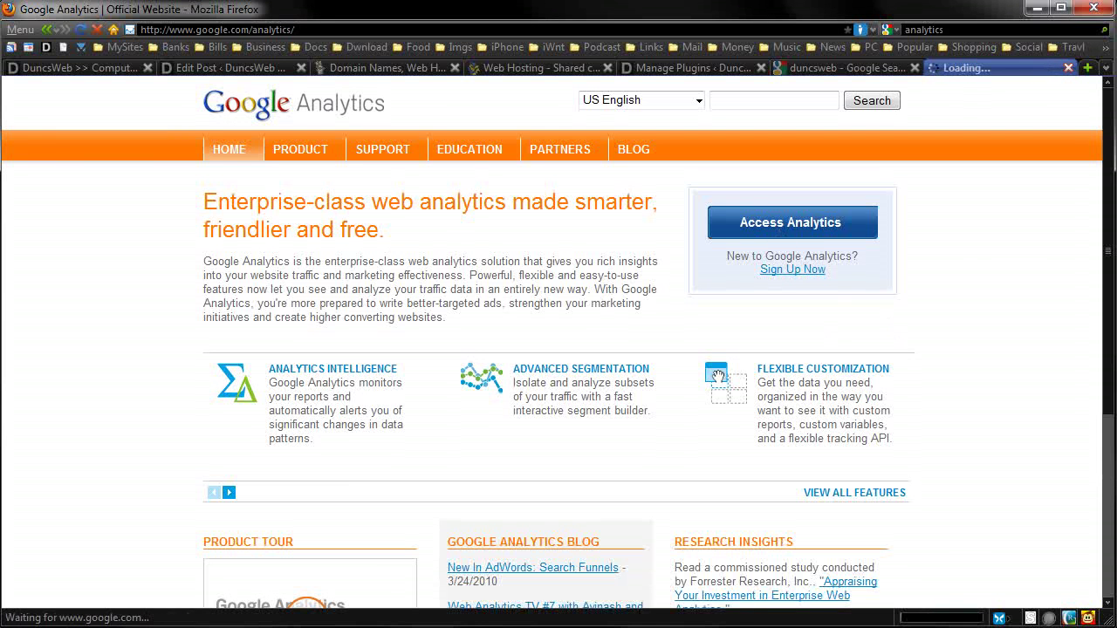
pyautogui.click(209, 331)
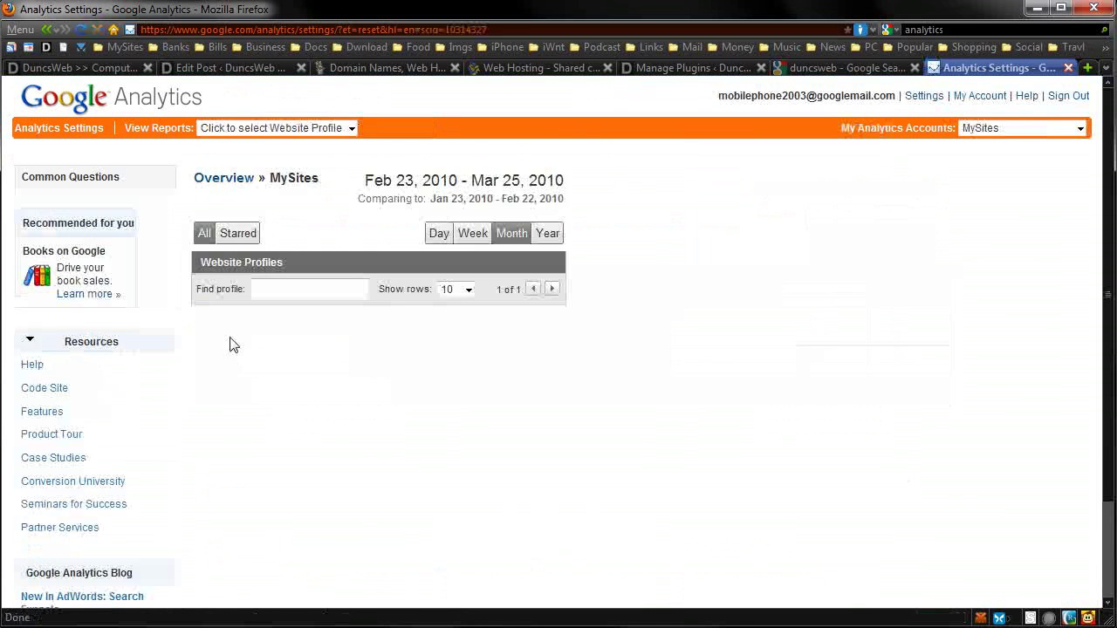
pyautogui.scroll(-5, 453, 397)
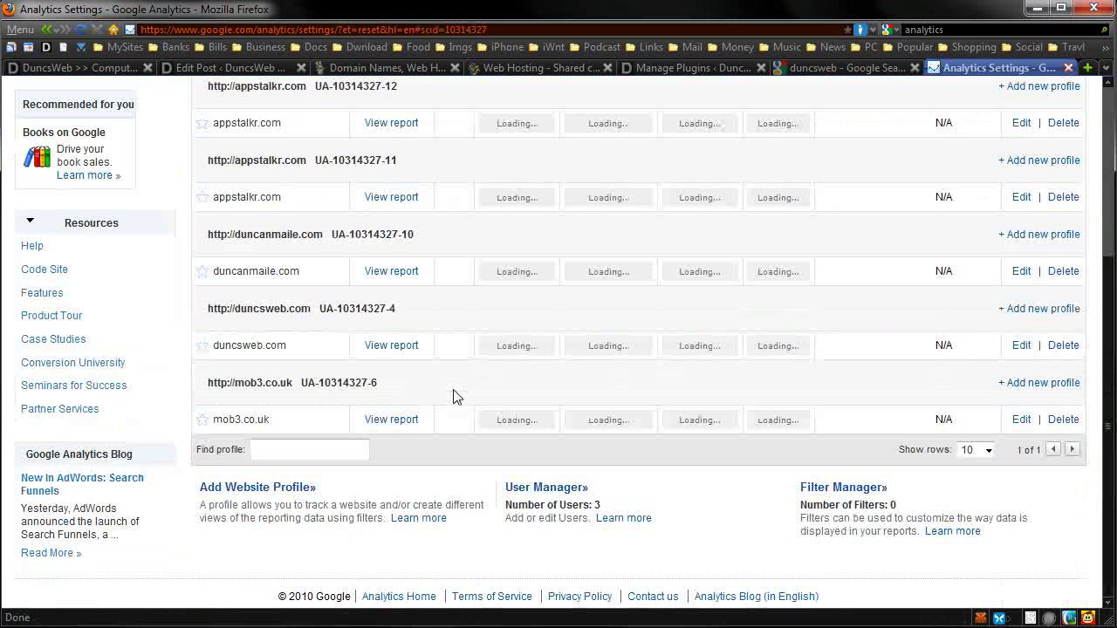
pyautogui.click(373, 347)
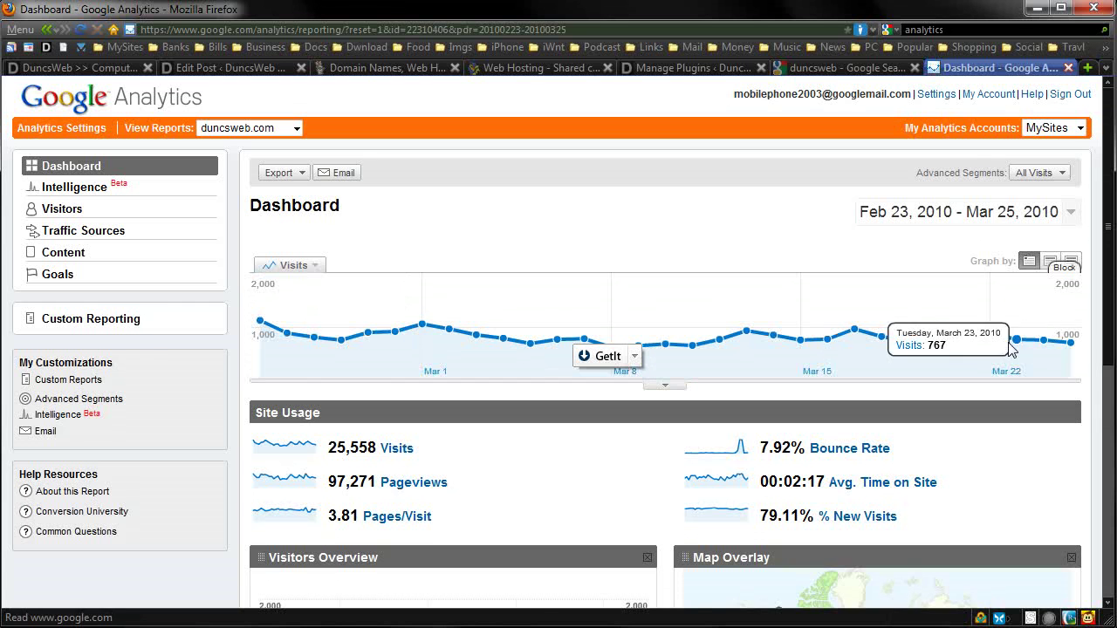
pyautogui.scroll(-4, 456, 334)
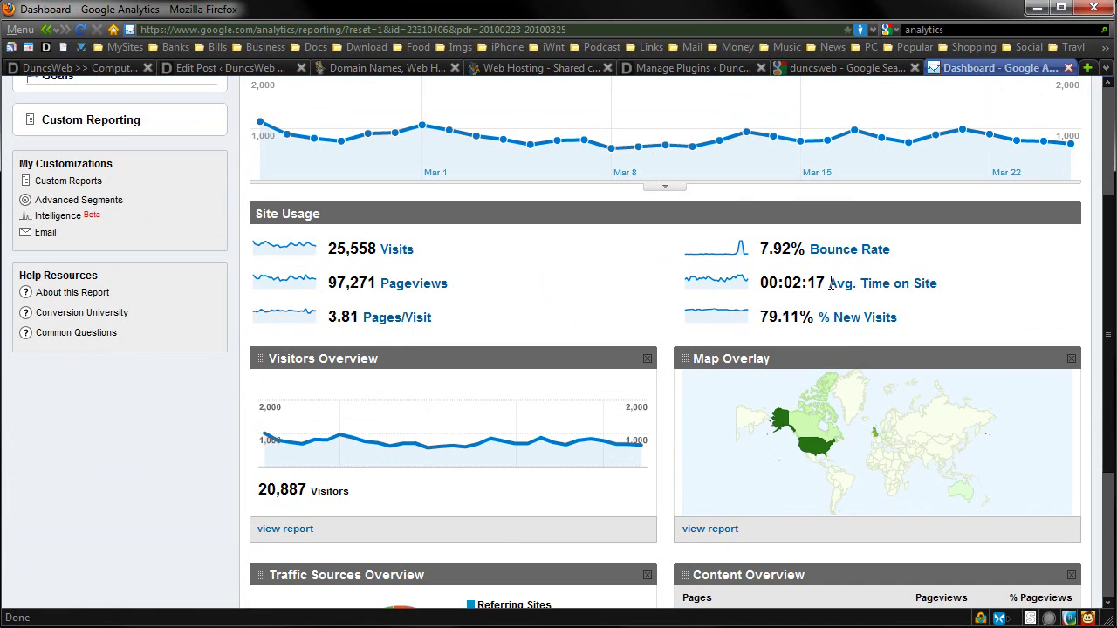
pyautogui.scroll(-2, 913, 266)
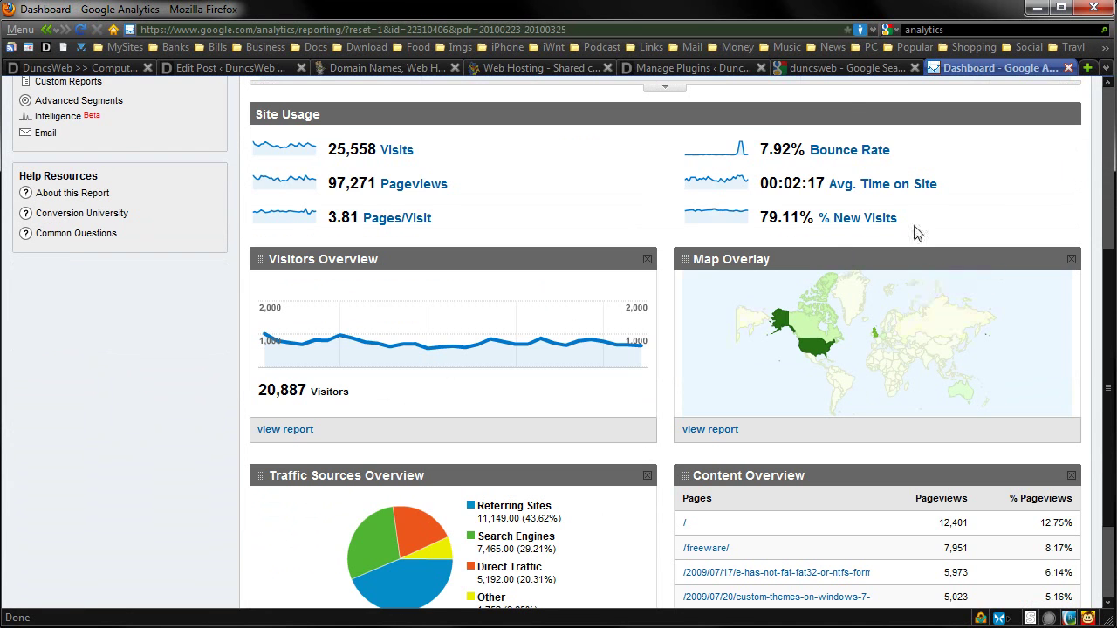
pyautogui.scroll(-2, 913, 235)
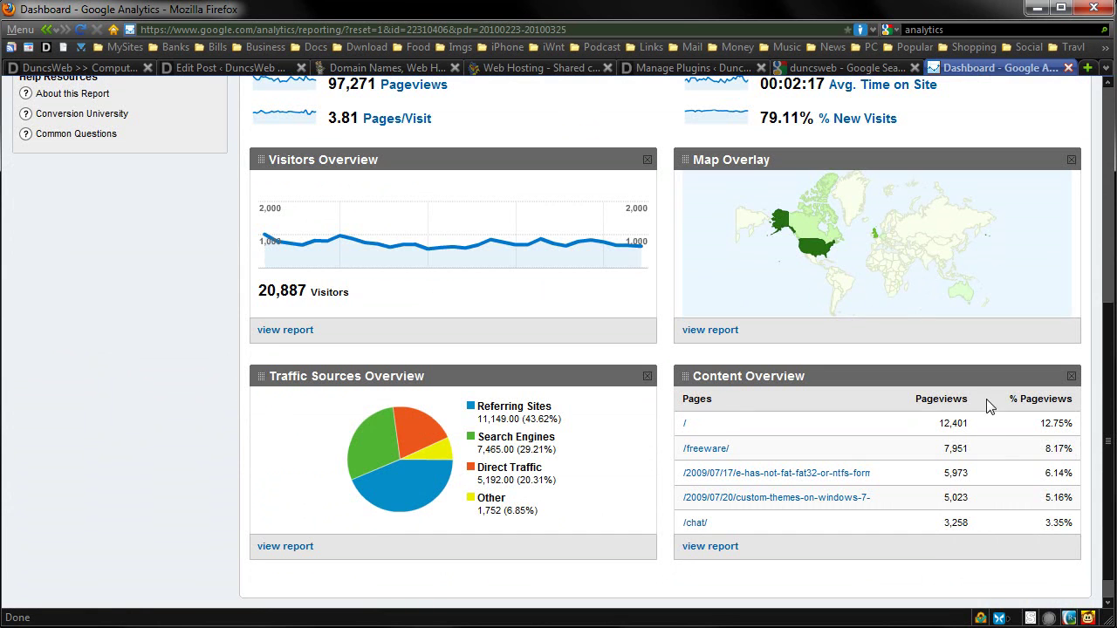
pyautogui.scroll(5, 694, 450)
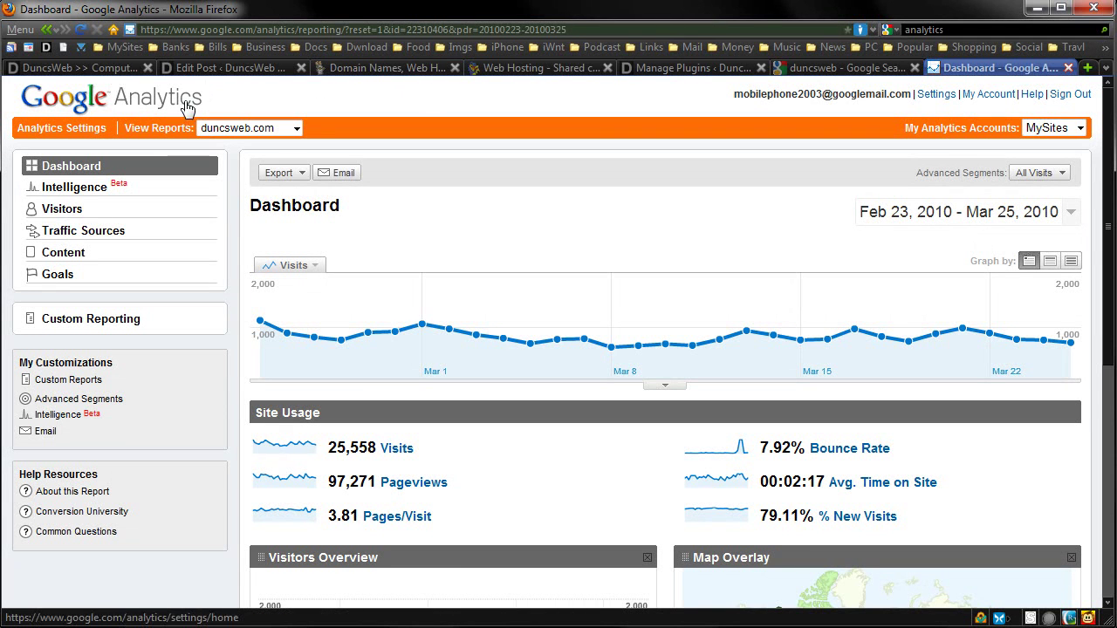
# - Highlight the Google Custom Search Plugin entry, then show the DuncsWeb home page
pyautogui.click(681, 68)
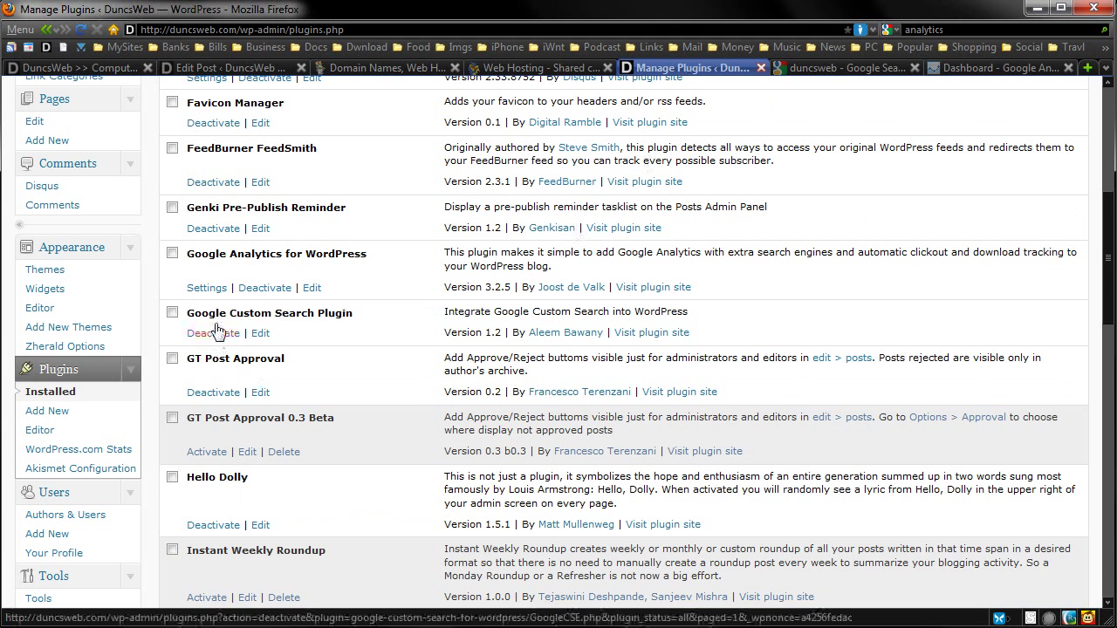
pyautogui.moveTo(220, 314); pyautogui.dragTo(399, 320)
pyautogui.click(399, 320)
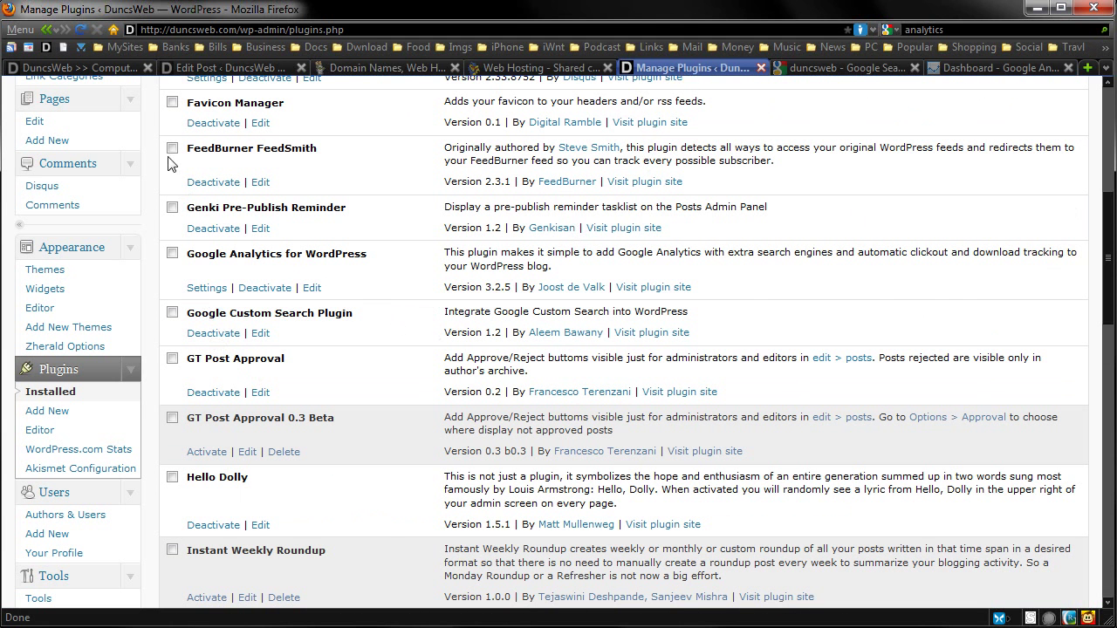
pyautogui.click(78, 67)
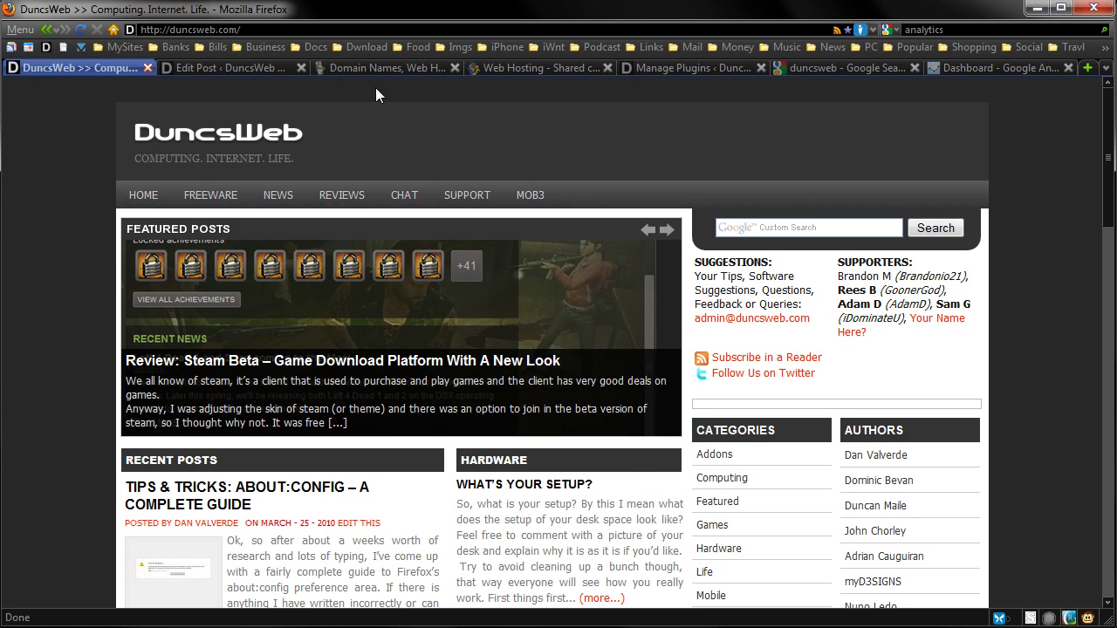
# - Open Posts > Edit in a new tab and scroll through the 379 posts' GT Status
pyautogui.click(683, 67)
pyautogui.scroll(-2, 325, 409)
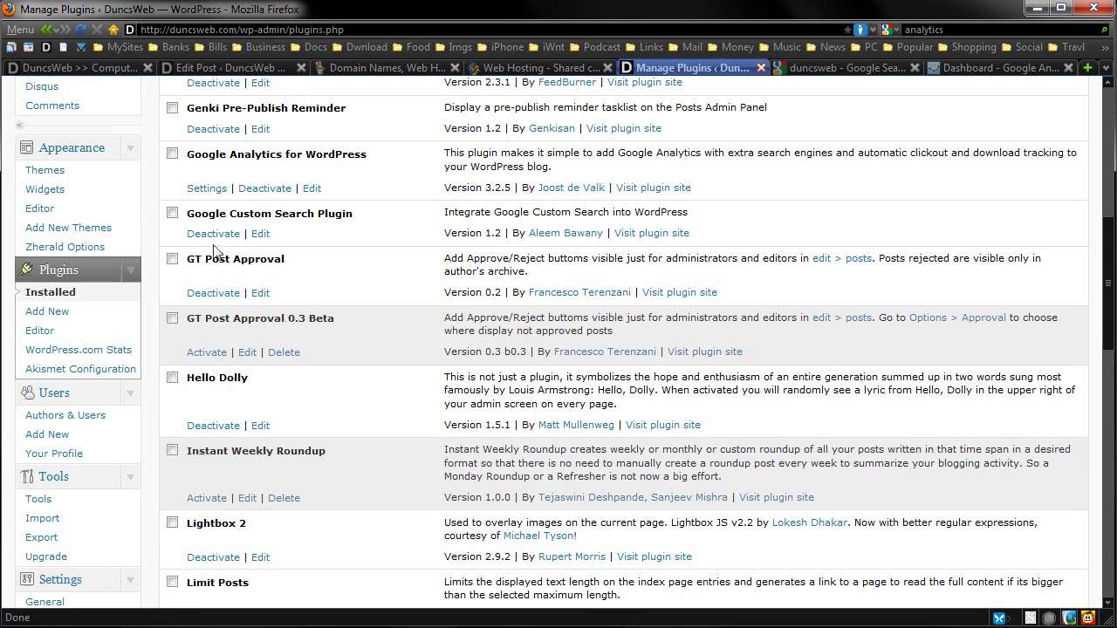
pyautogui.scroll(3, 284, 261)
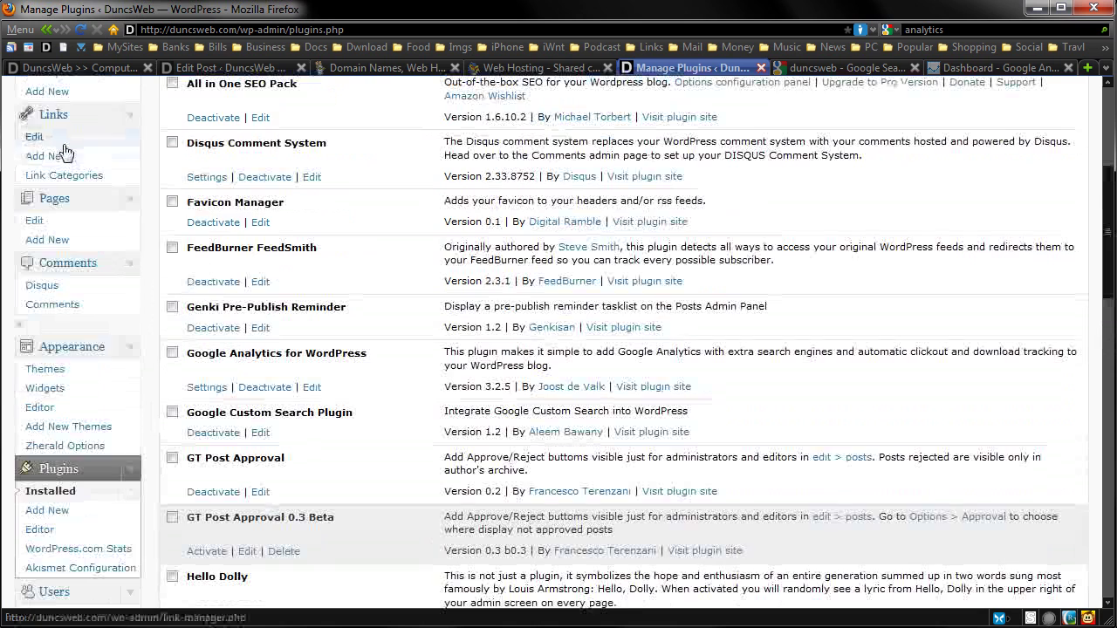
pyautogui.scroll(5, 75, 157)
pyautogui.middleClick(77, 177)
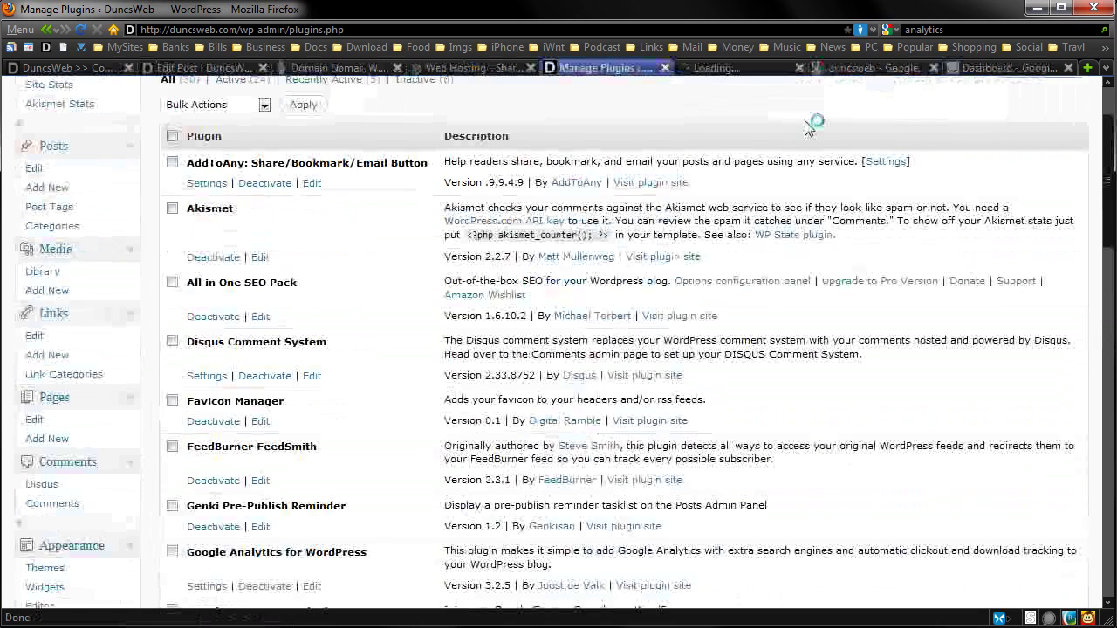
pyautogui.click(738, 70)
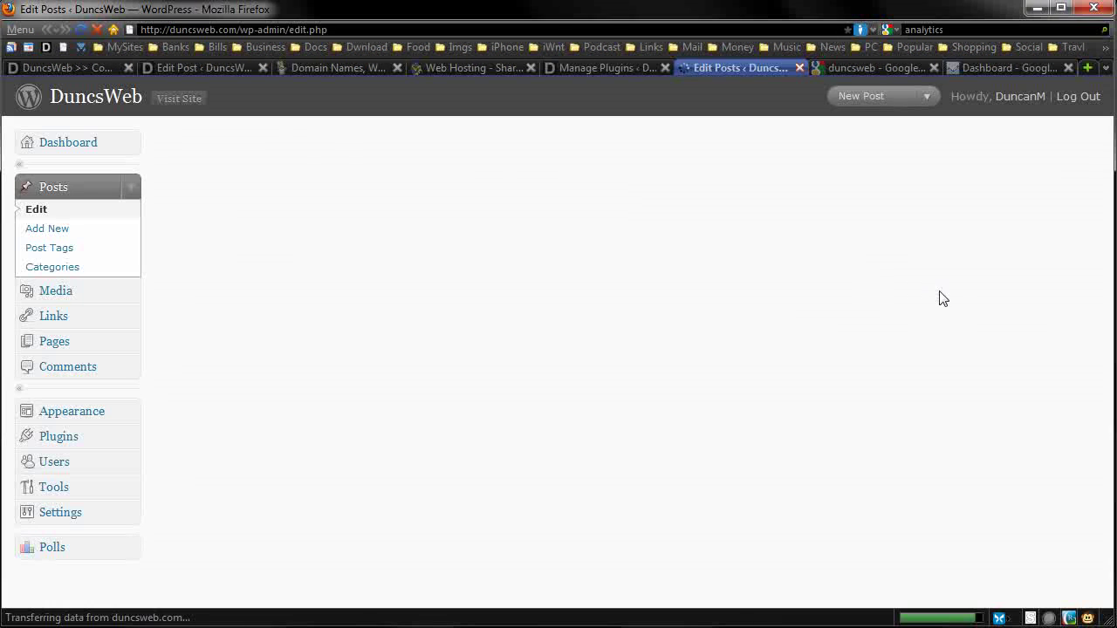
pyautogui.scroll(-2, 1025, 424)
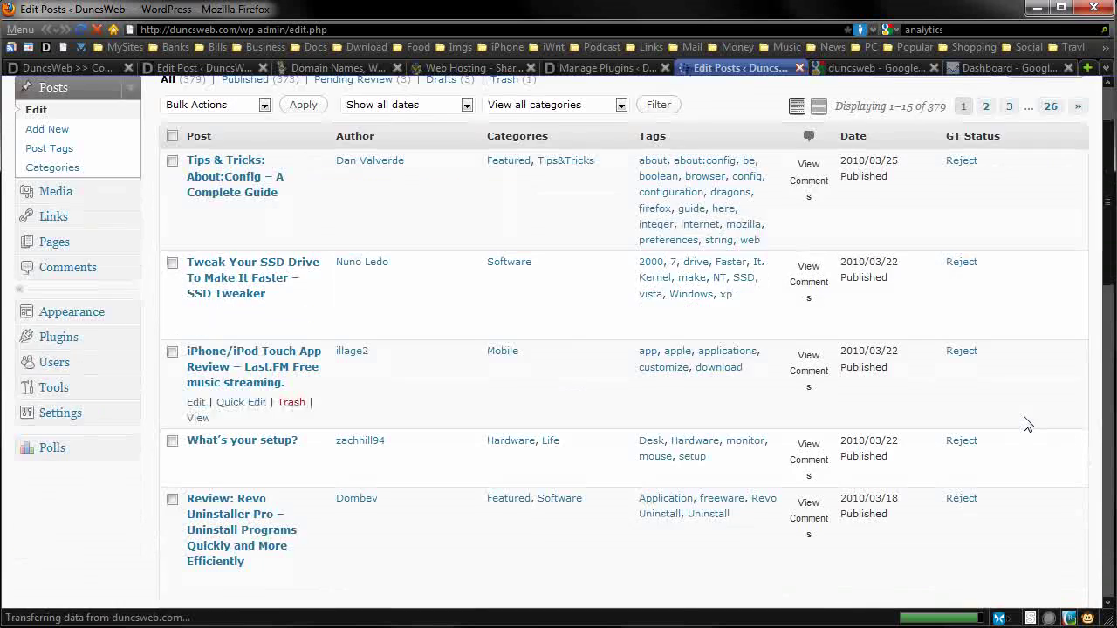
pyautogui.scroll(-8, 1026, 424)
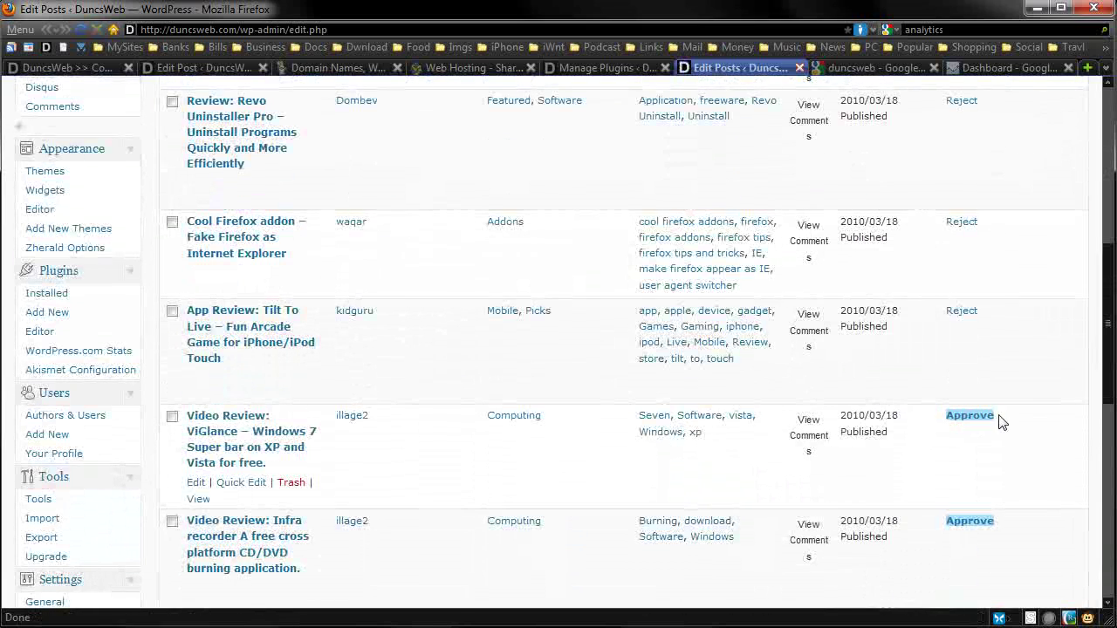
pyautogui.scroll(2, 1020, 477)
pyautogui.scroll(6, 960, 521)
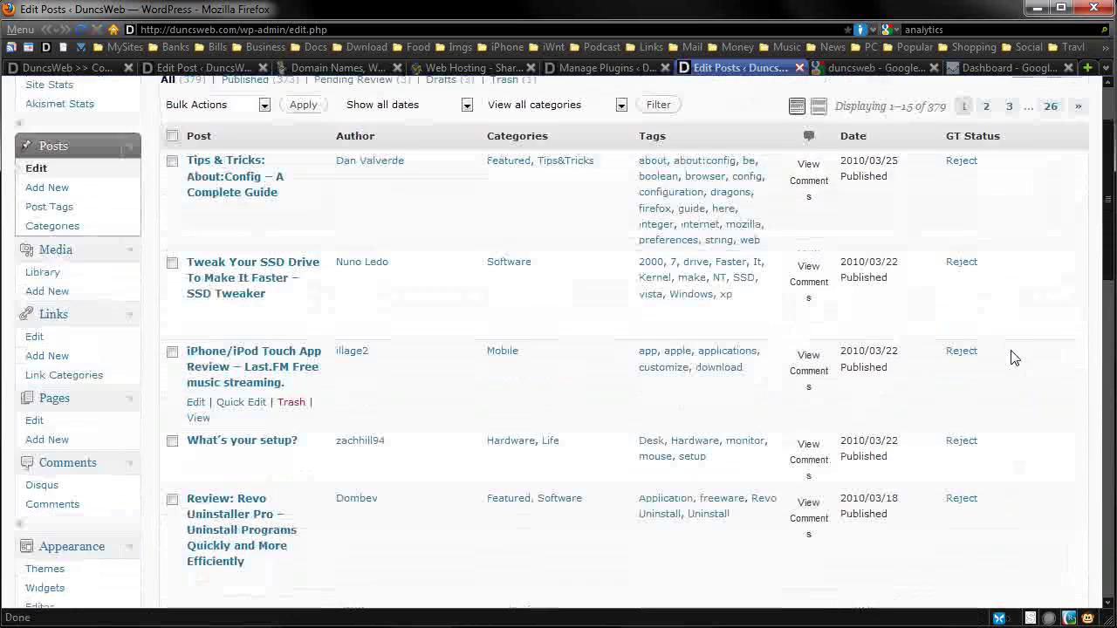
pyautogui.scroll(2, 1012, 358)
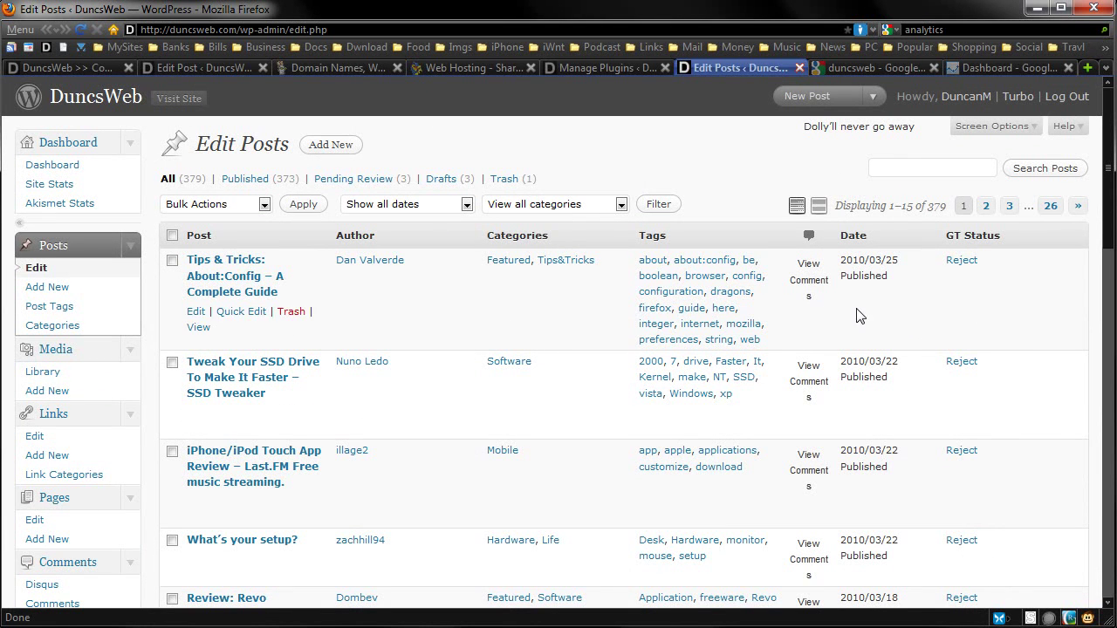
# - Review the installed plugins list around Lightbox 2, Limit Posts and Page Links To
pyautogui.click(609, 67)
pyautogui.scroll(-3, 464, 311)
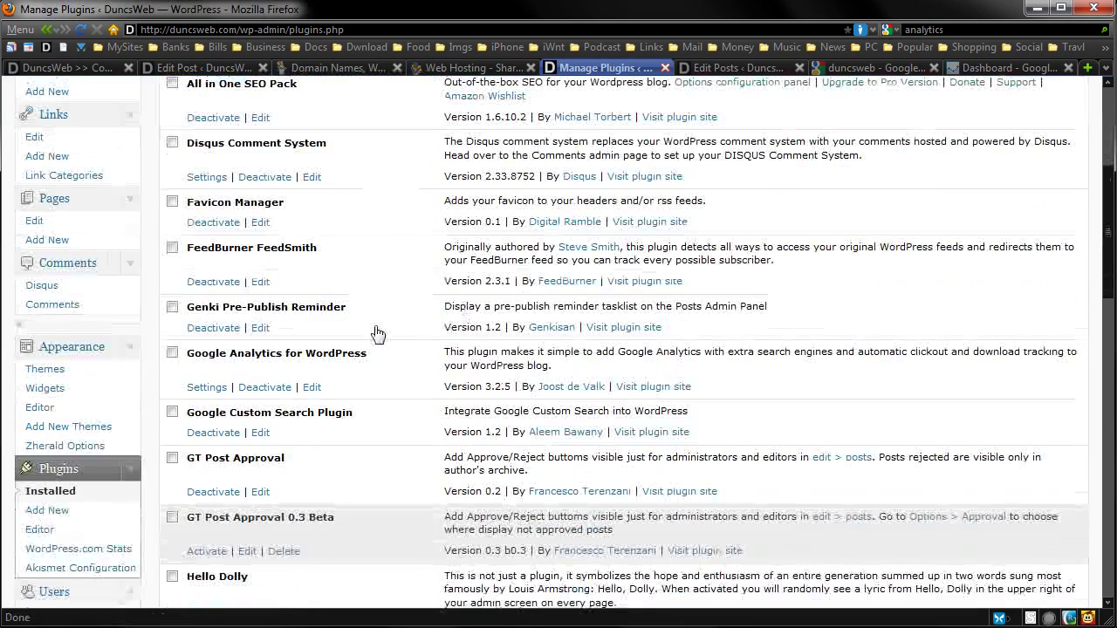
pyautogui.scroll(-6, 374, 336)
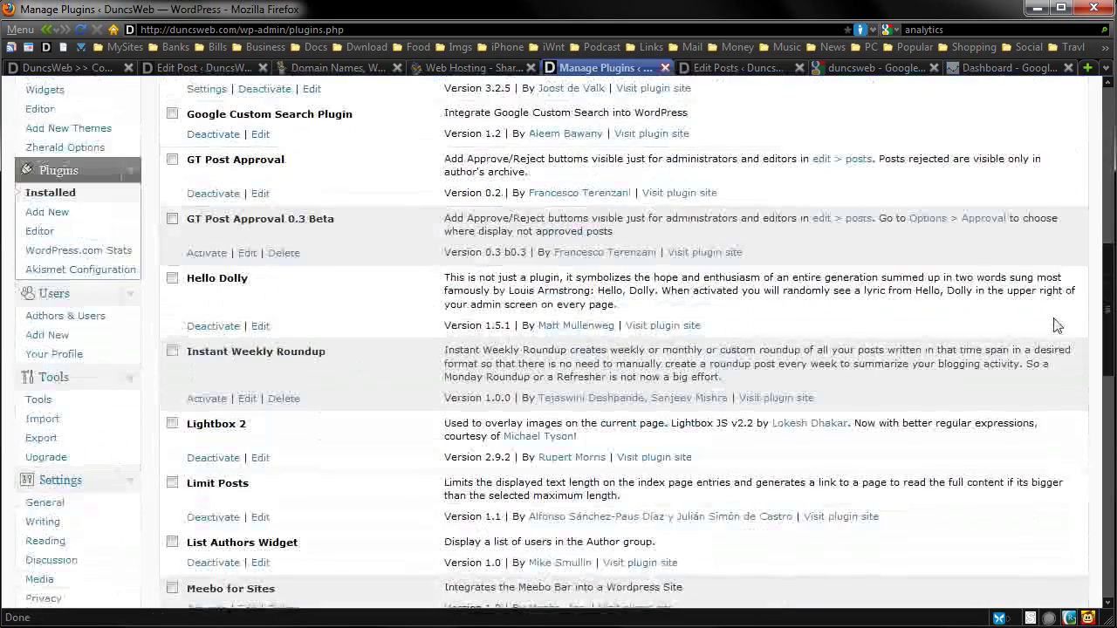
pyautogui.scroll(12, 976, 319)
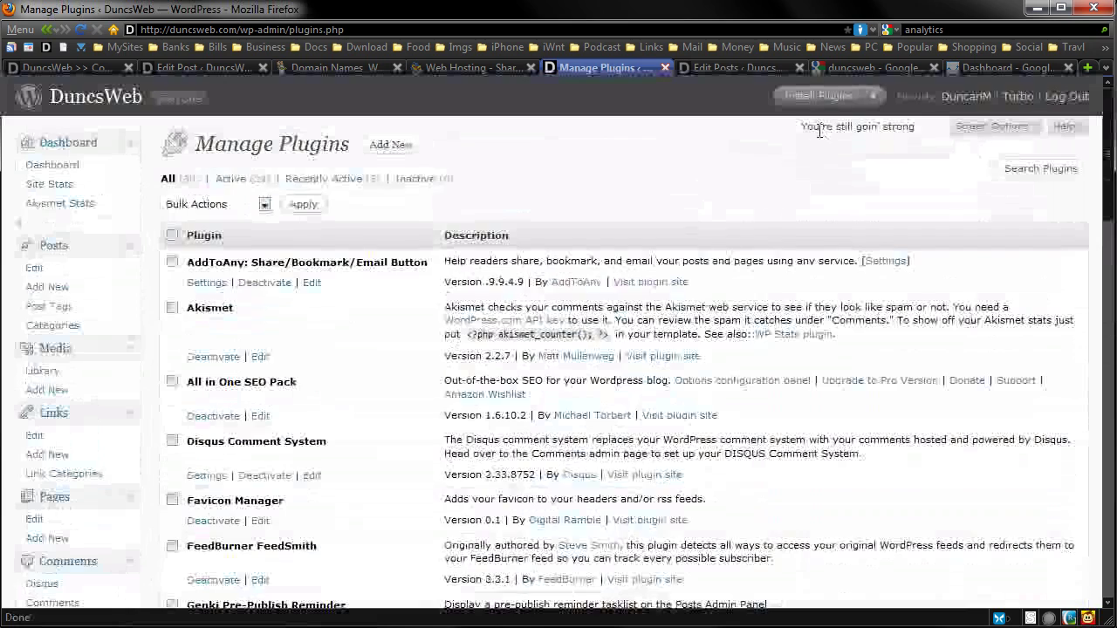
pyautogui.moveTo(802, 127); pyautogui.dragTo(916, 349)
pyautogui.click(920, 131)
pyautogui.moveTo(826, 126); pyautogui.dragTo(922, 131)
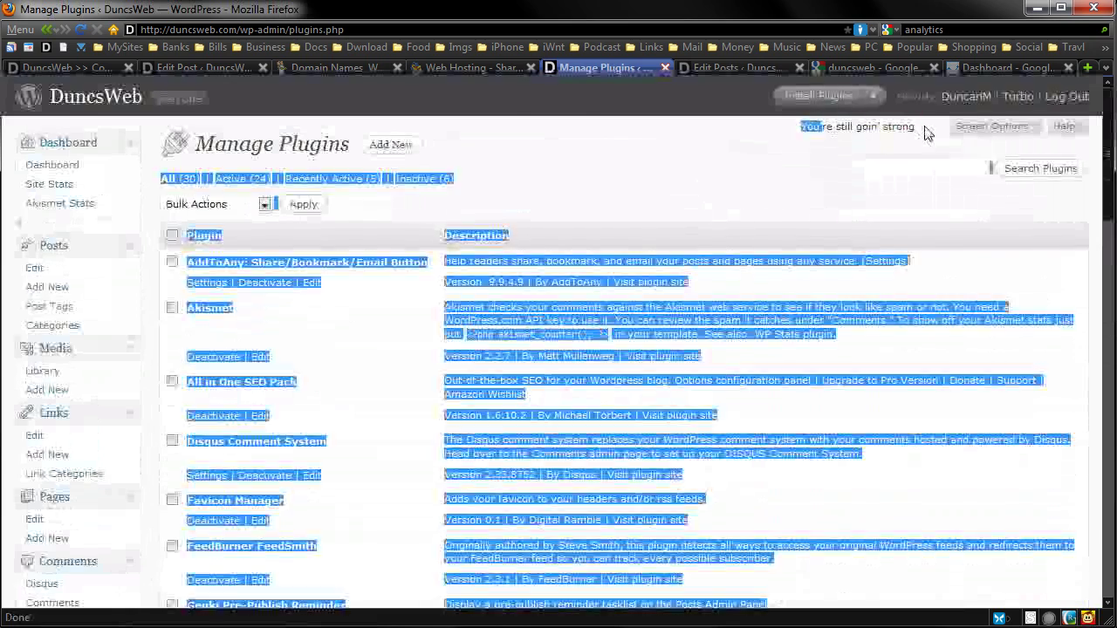
pyautogui.click(923, 132)
pyautogui.scroll(-15, 910, 262)
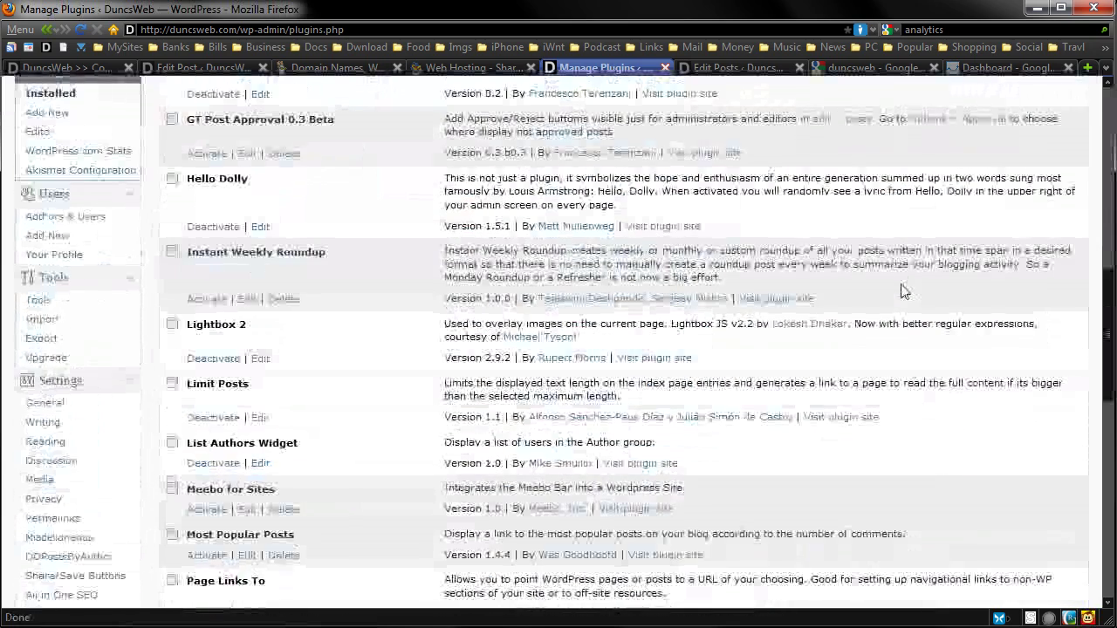
pyautogui.scroll(-2, 902, 289)
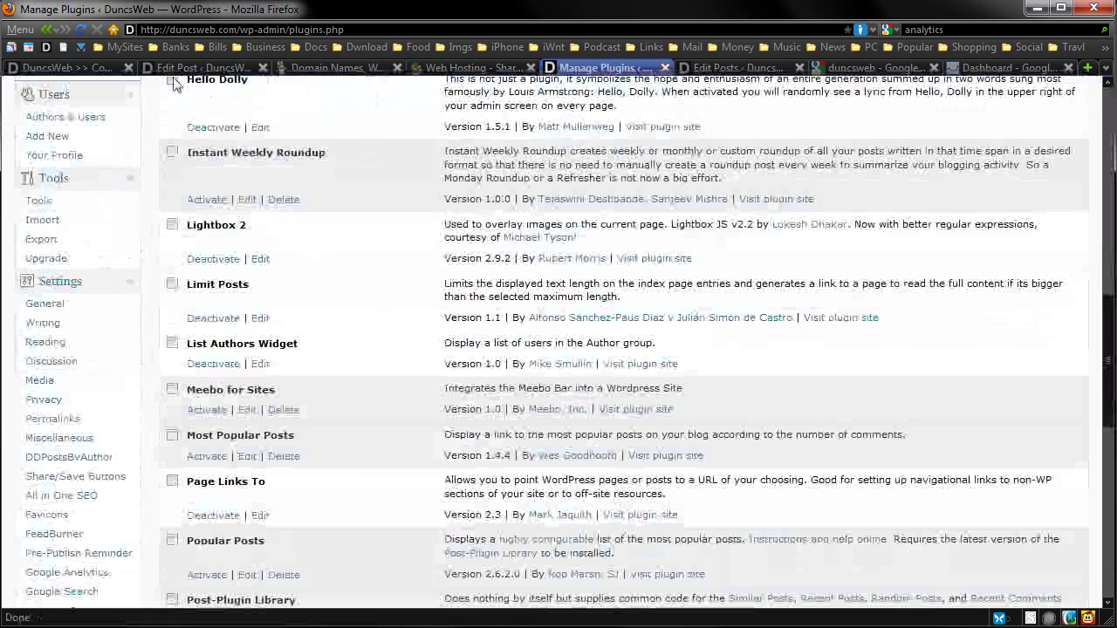
# - View the published About:Config guide post and enlarge its about:config warning screenshot in a lightbox
pyautogui.click(201, 67)
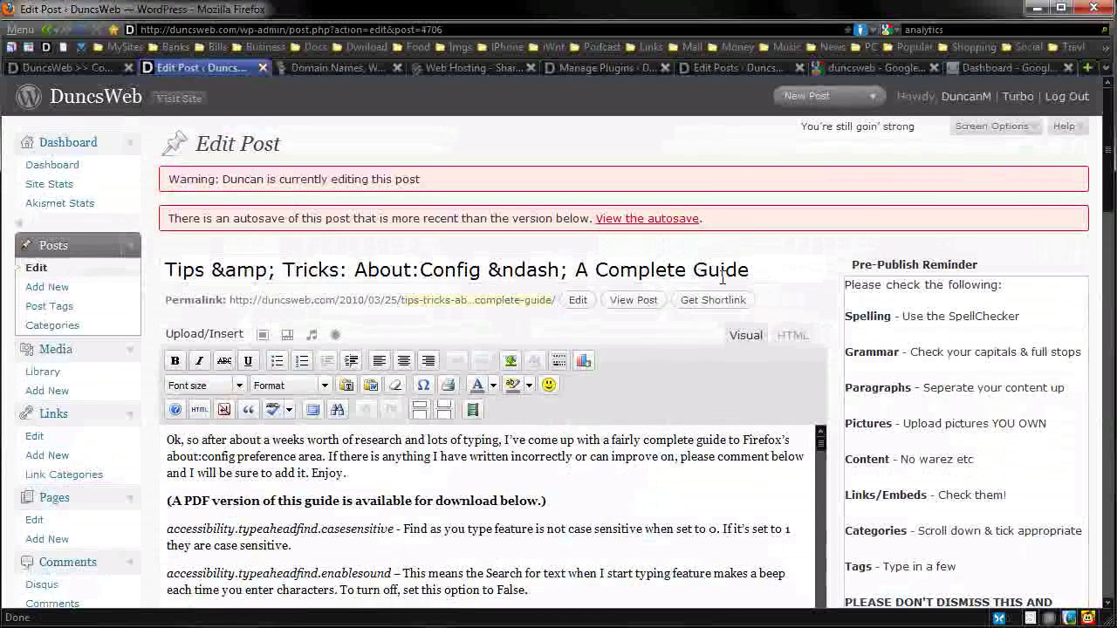
pyautogui.click(41, 30)
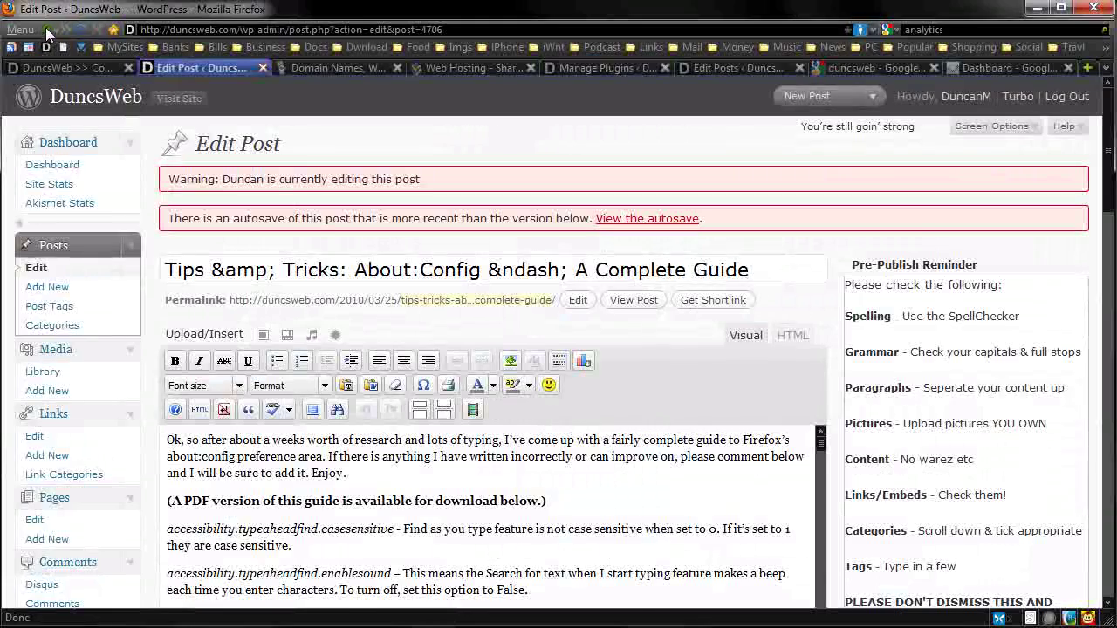
pyautogui.scroll(-20, 567, 415)
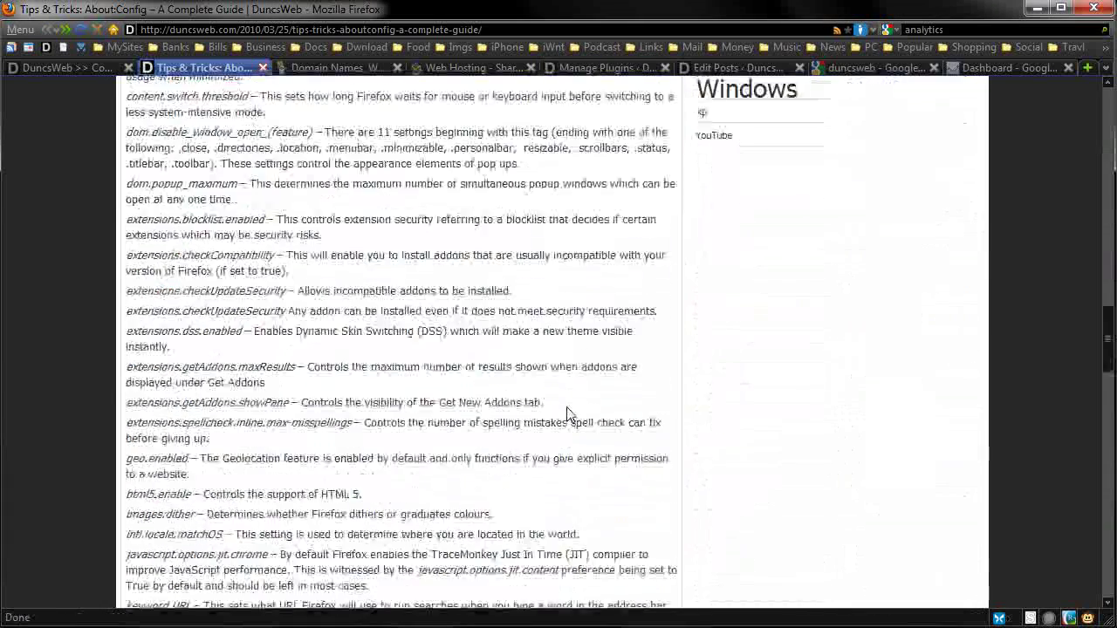
pyautogui.scroll(-5, 567, 415)
pyautogui.click(182, 247)
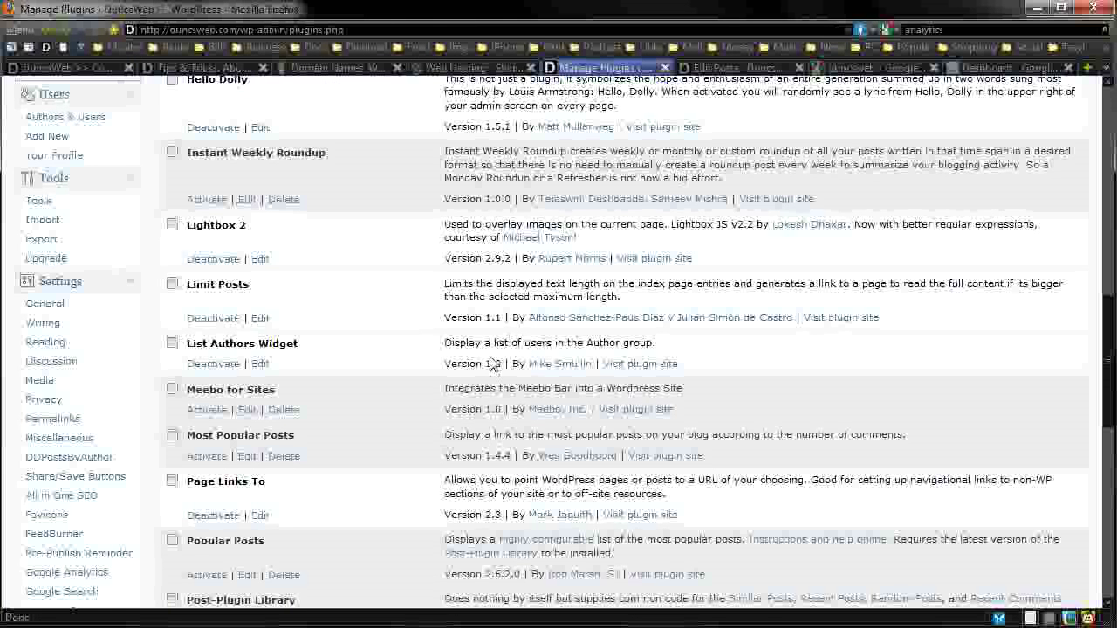
pyautogui.scroll(-2, 491, 363)
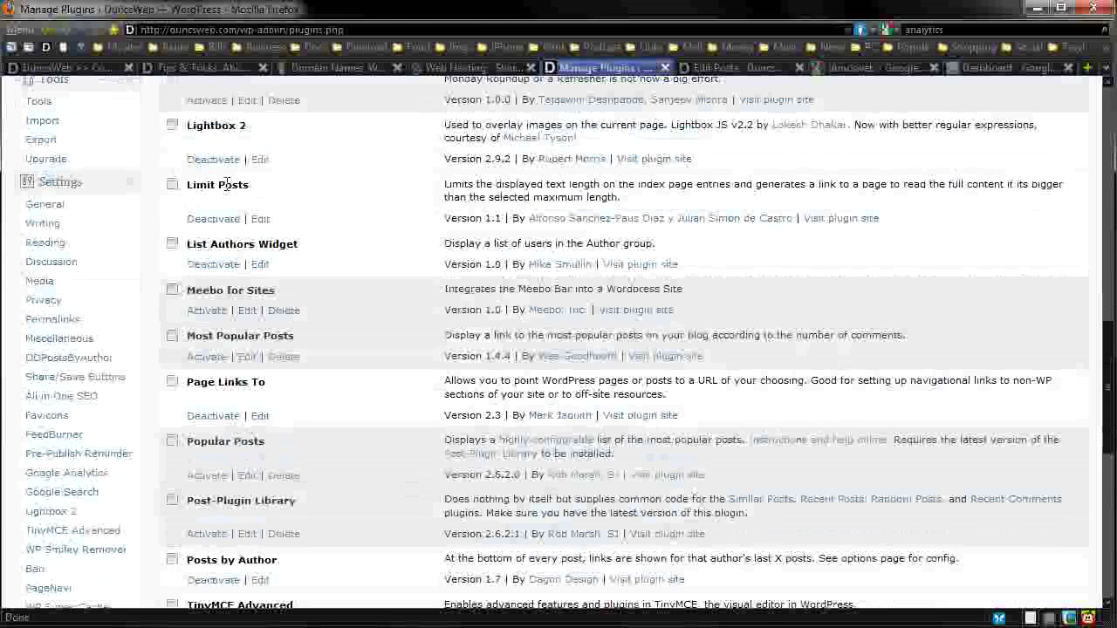
pyautogui.click(63, 68)
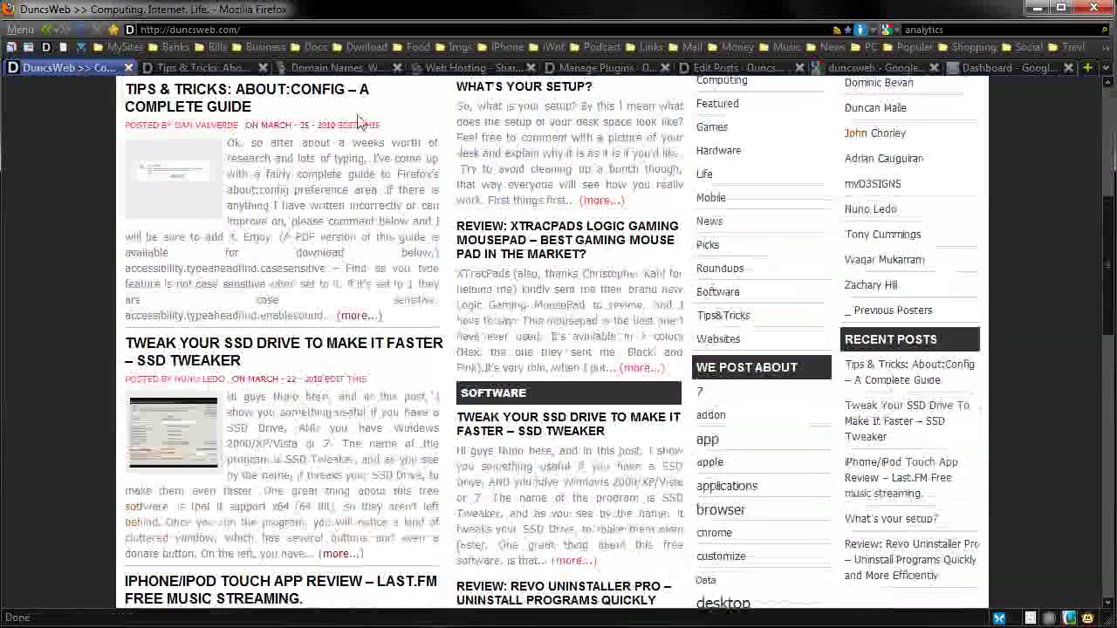
pyautogui.moveTo(225, 143); pyautogui.dragTo(349, 314)
pyautogui.click(349, 314)
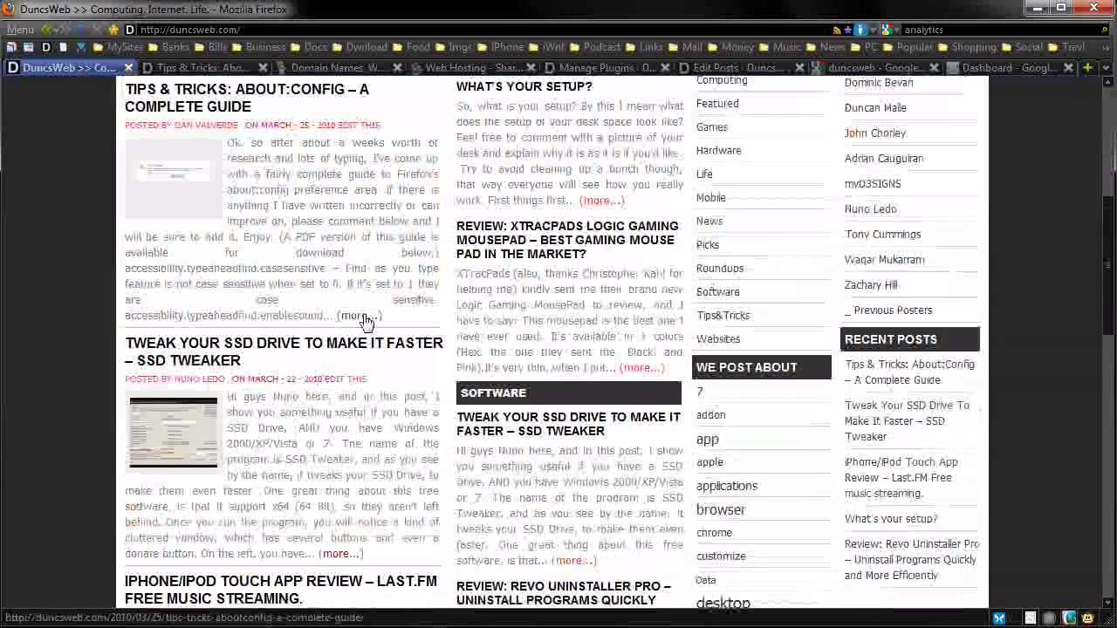
pyautogui.click(634, 75)
pyautogui.scroll(-1, 583, 347)
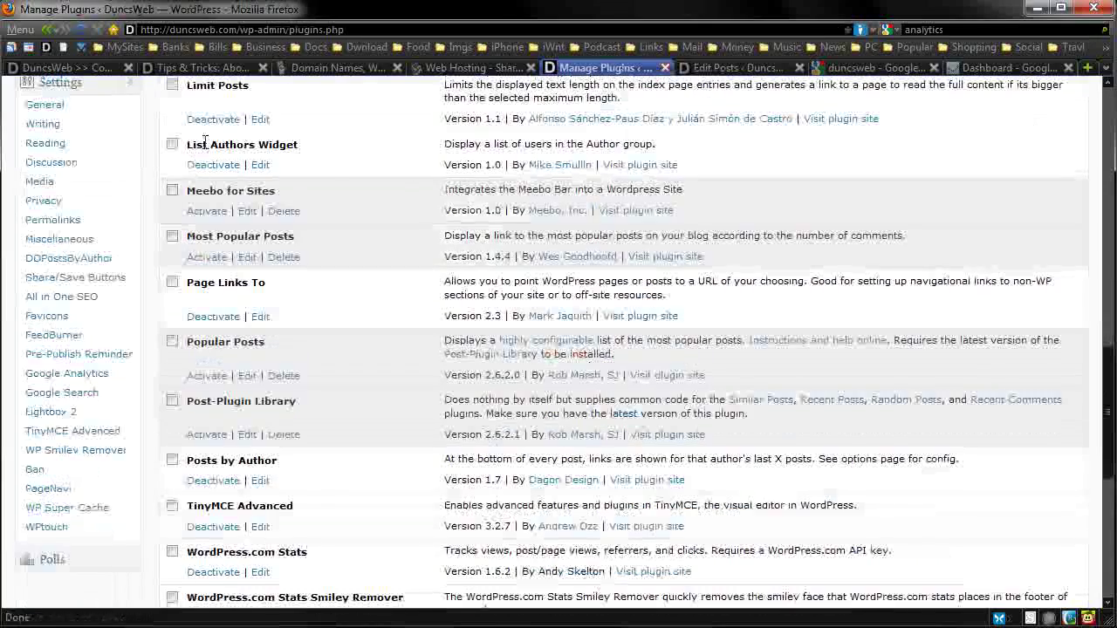
pyautogui.scroll(4, 319, 247)
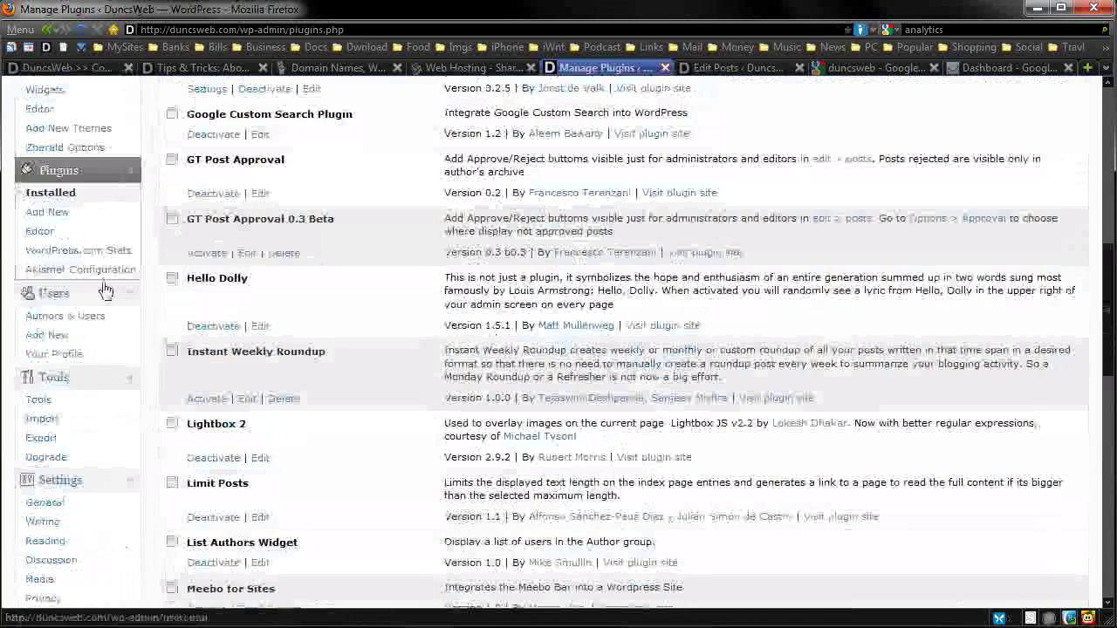
pyautogui.click(53, 67)
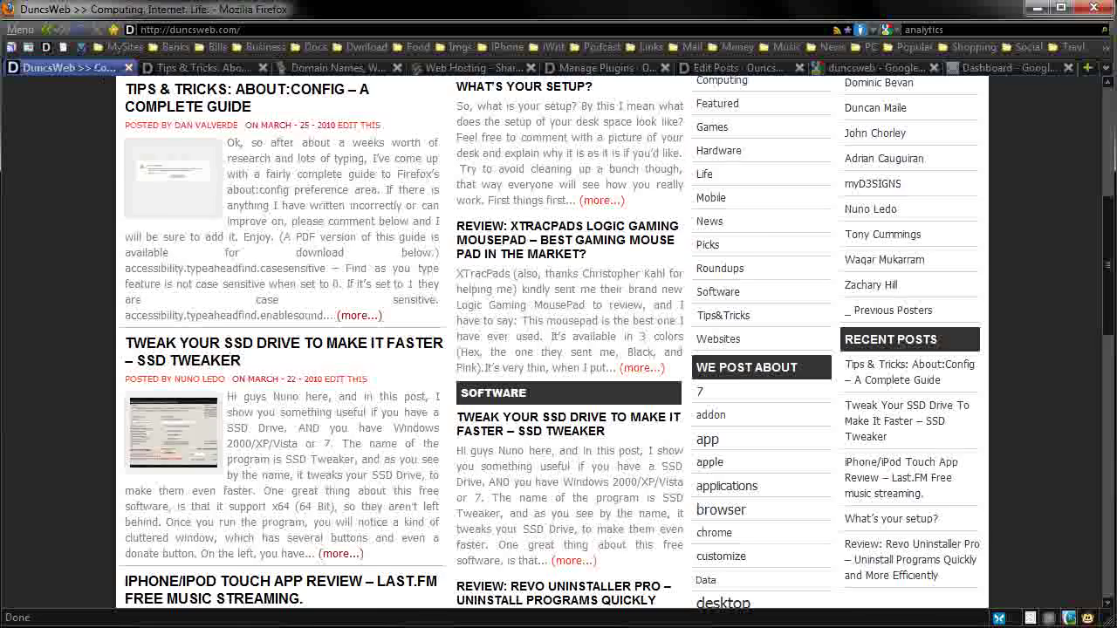
pyautogui.scroll(4, 907, 419)
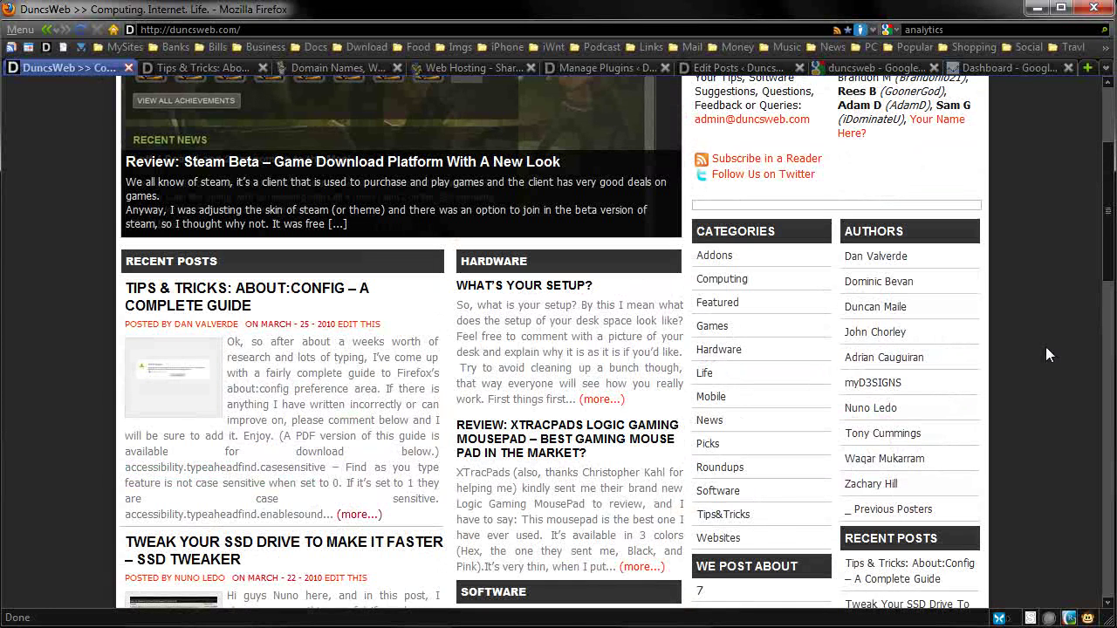
pyautogui.click(603, 67)
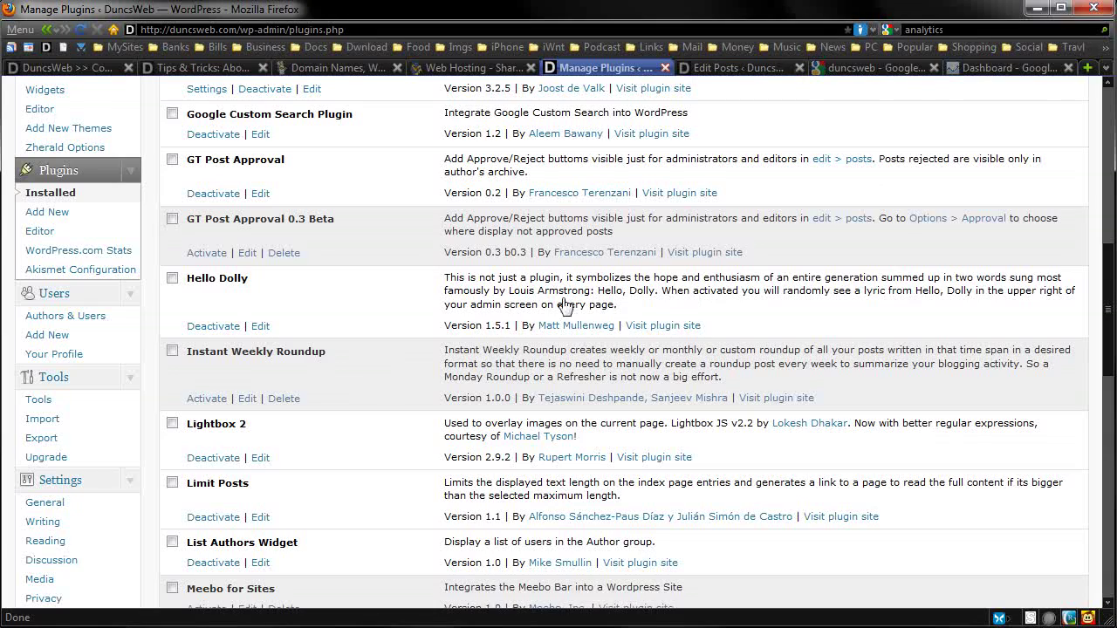
pyautogui.scroll(-5, 329, 420)
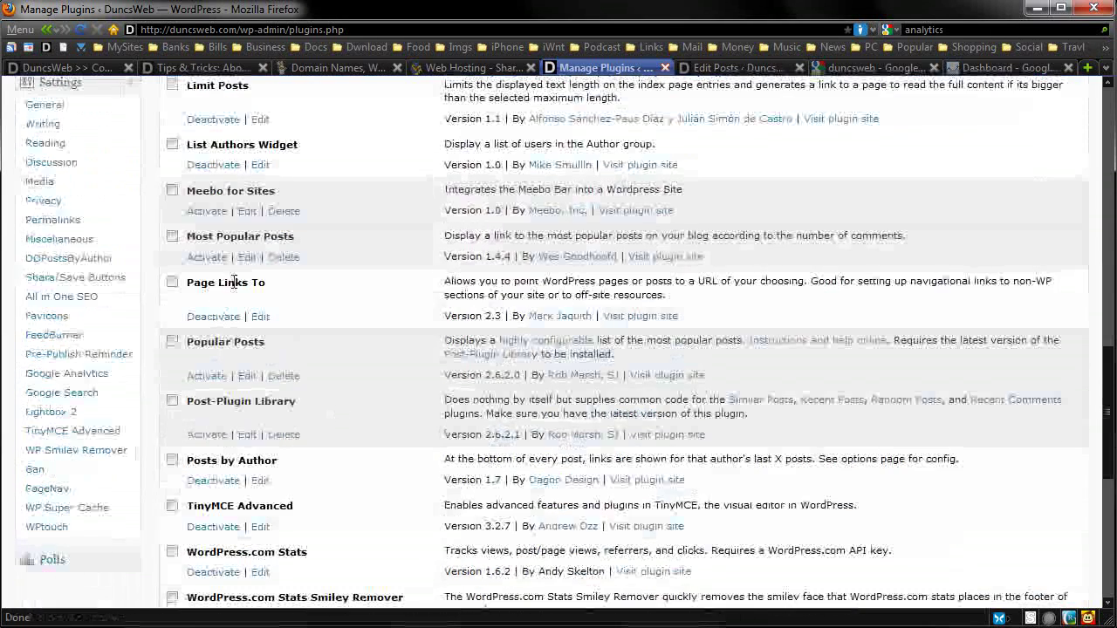
pyautogui.click(95, 68)
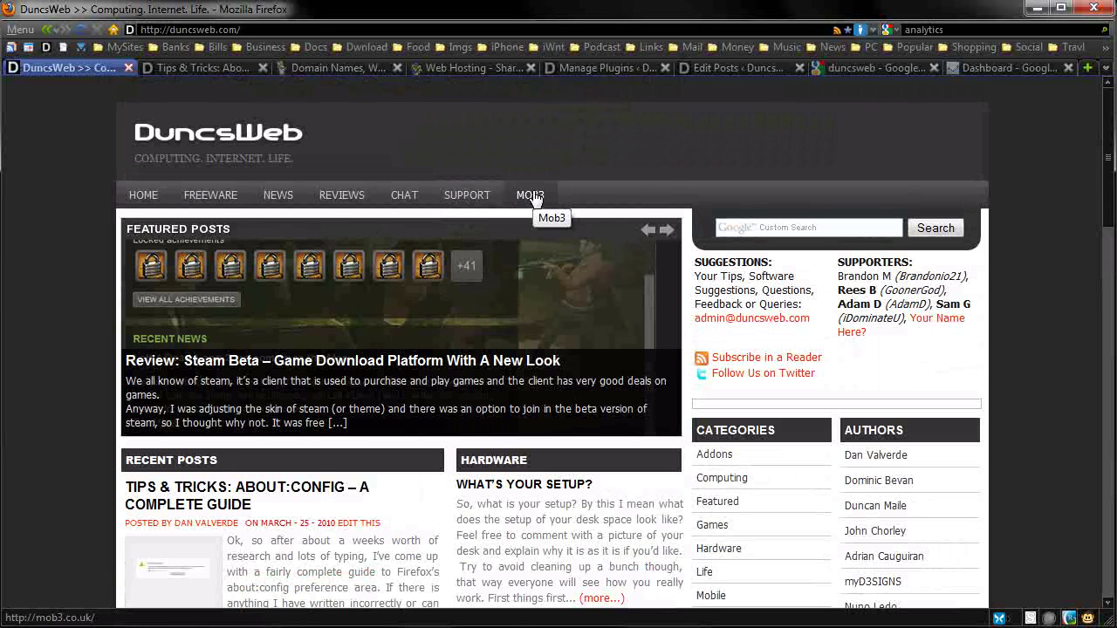
# - Scroll through the published About:Config guide post to check its comments
pyautogui.moveTo(408, 199)
pyautogui.click(601, 68)
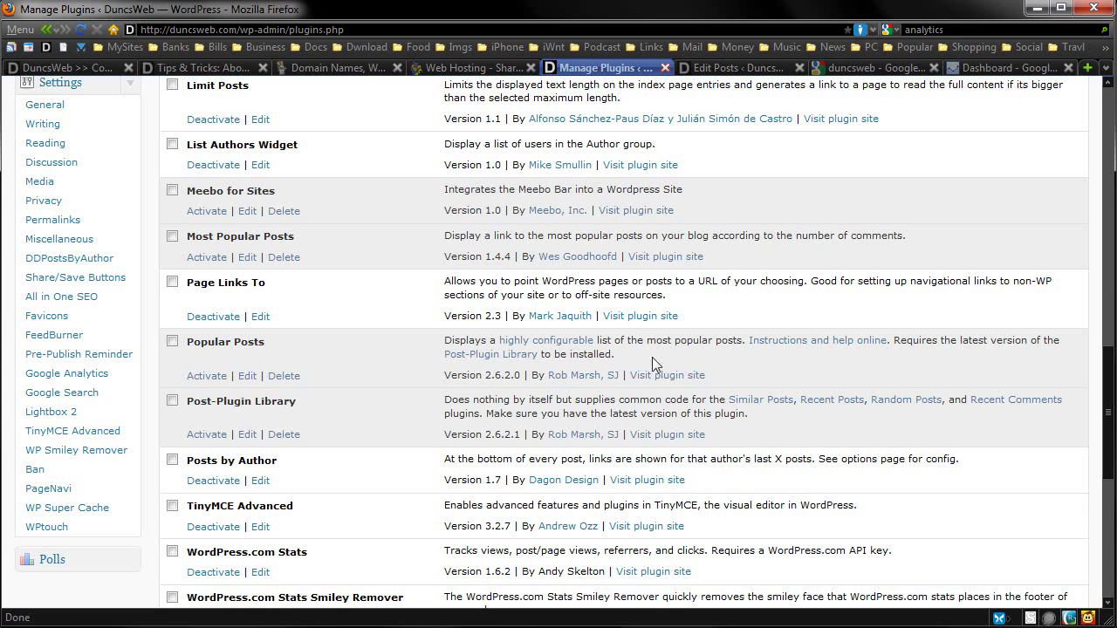
pyautogui.scroll(-4, 667, 419)
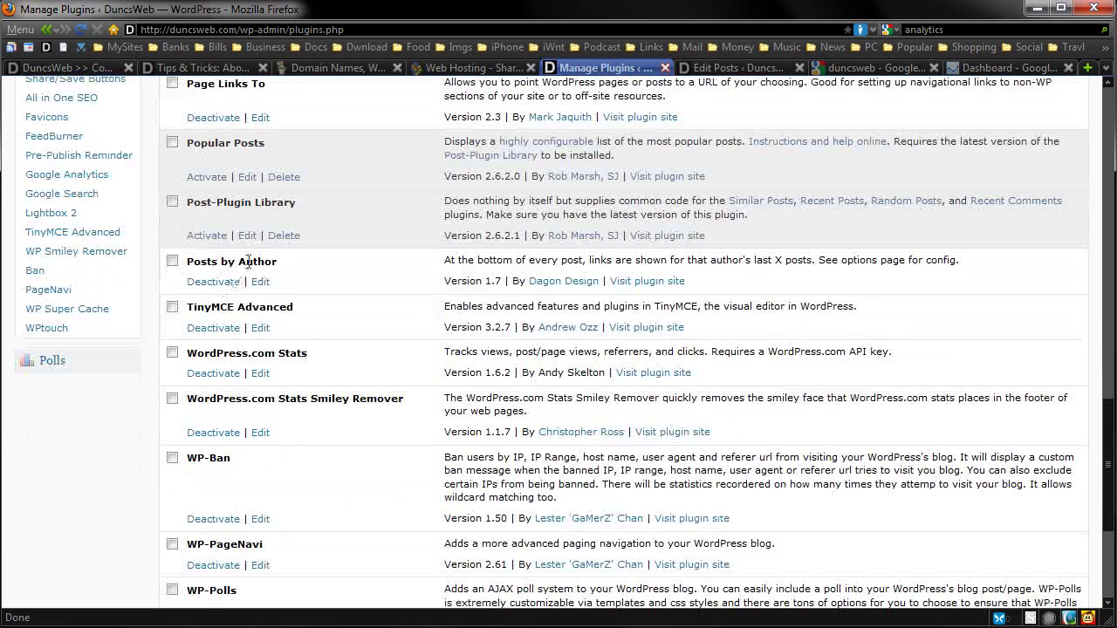
pyautogui.click(75, 66)
pyautogui.click(203, 68)
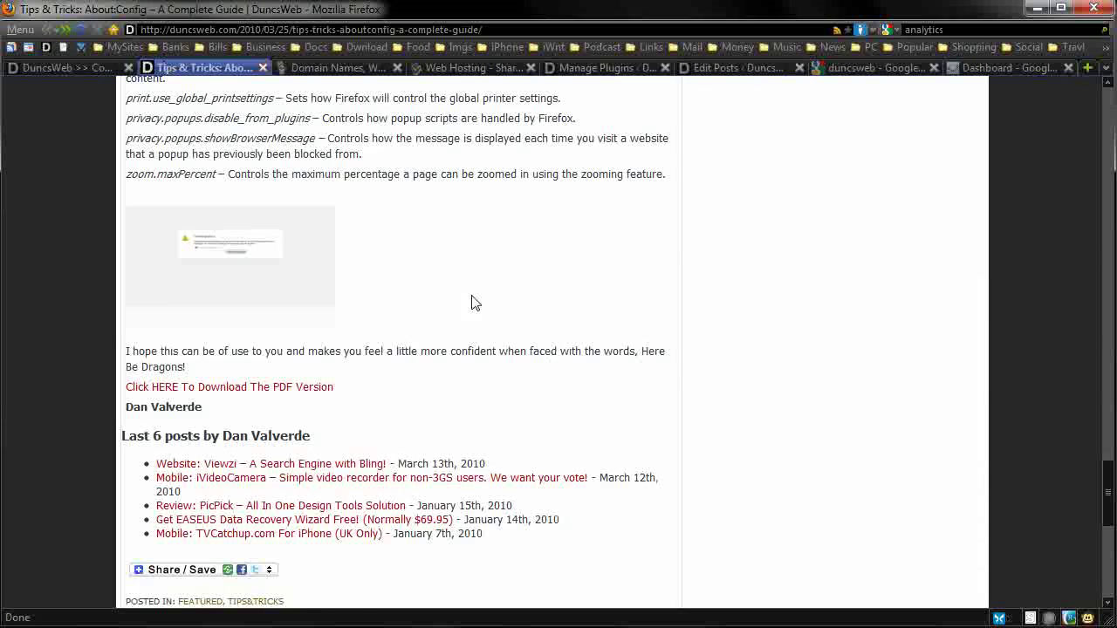
pyautogui.scroll(-2, 476, 349)
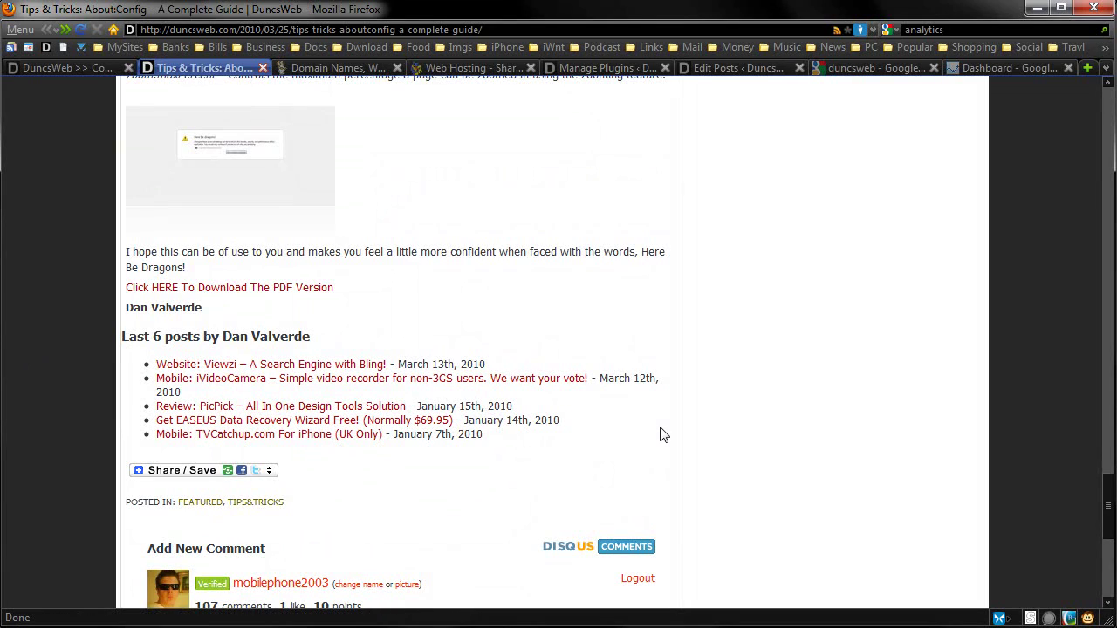
pyautogui.scroll(15, 665, 352)
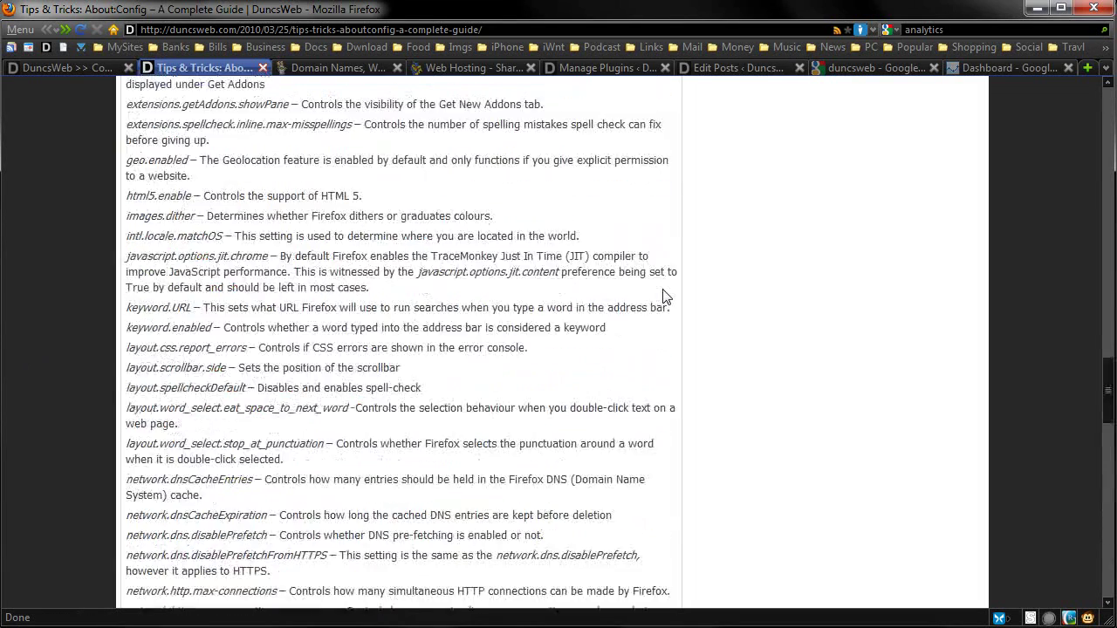
pyautogui.scroll(-10, 663, 294)
pyautogui.scroll(-6, 663, 294)
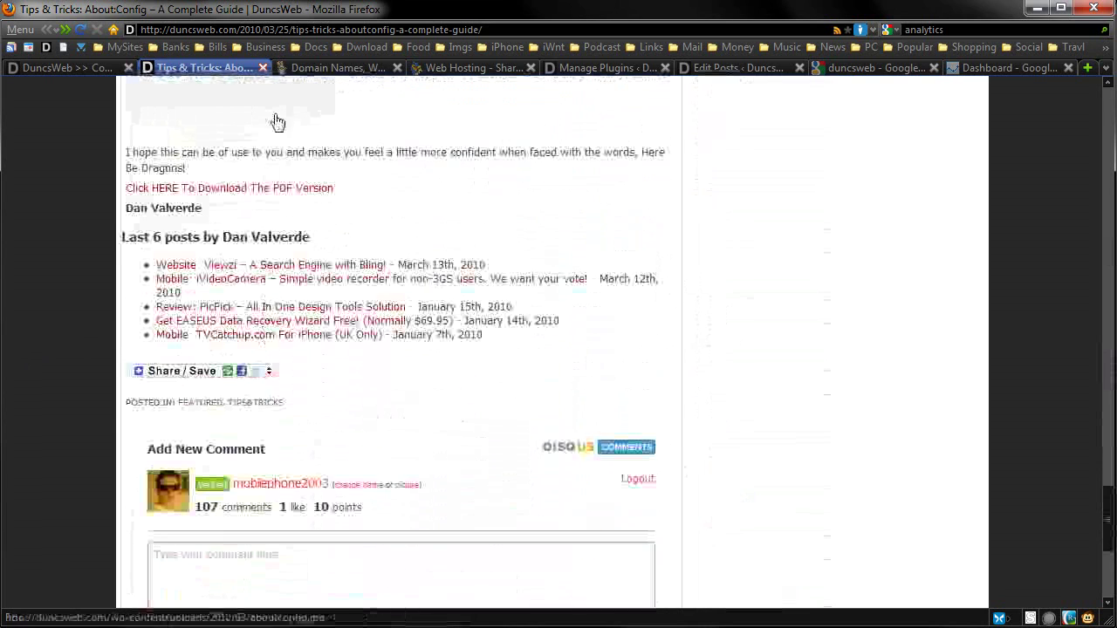
# - Highlight the TinyMCE Advanced description in the plugins list and open Site Stats in a new tab
pyautogui.click(582, 73)
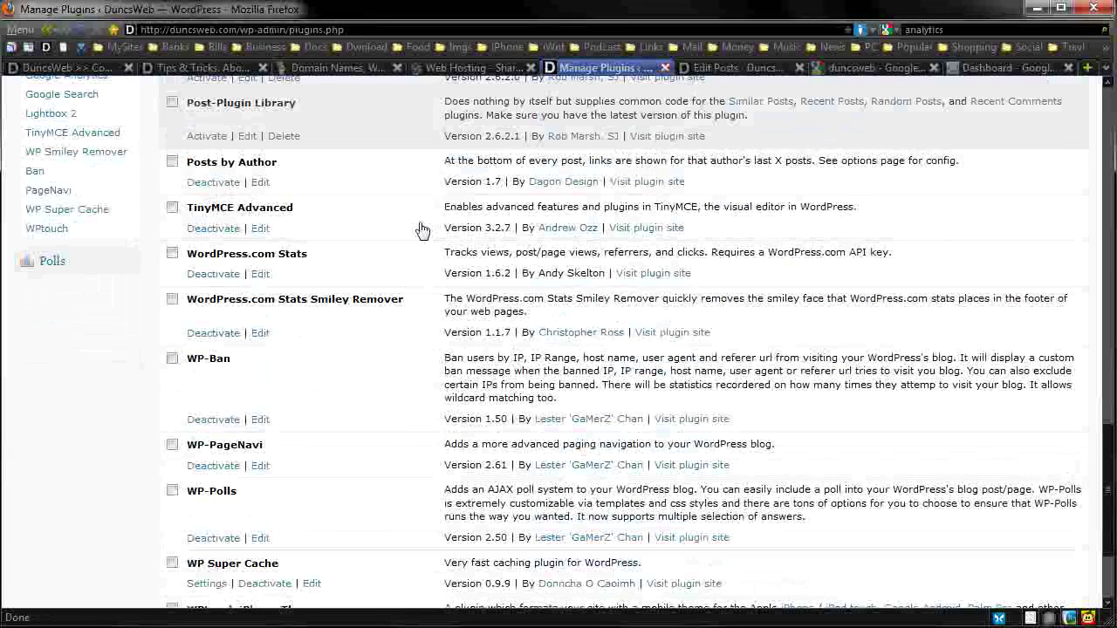
pyautogui.moveTo(445, 207); pyautogui.dragTo(857, 211)
pyautogui.click(856, 222)
pyautogui.scroll(-2, 363, 262)
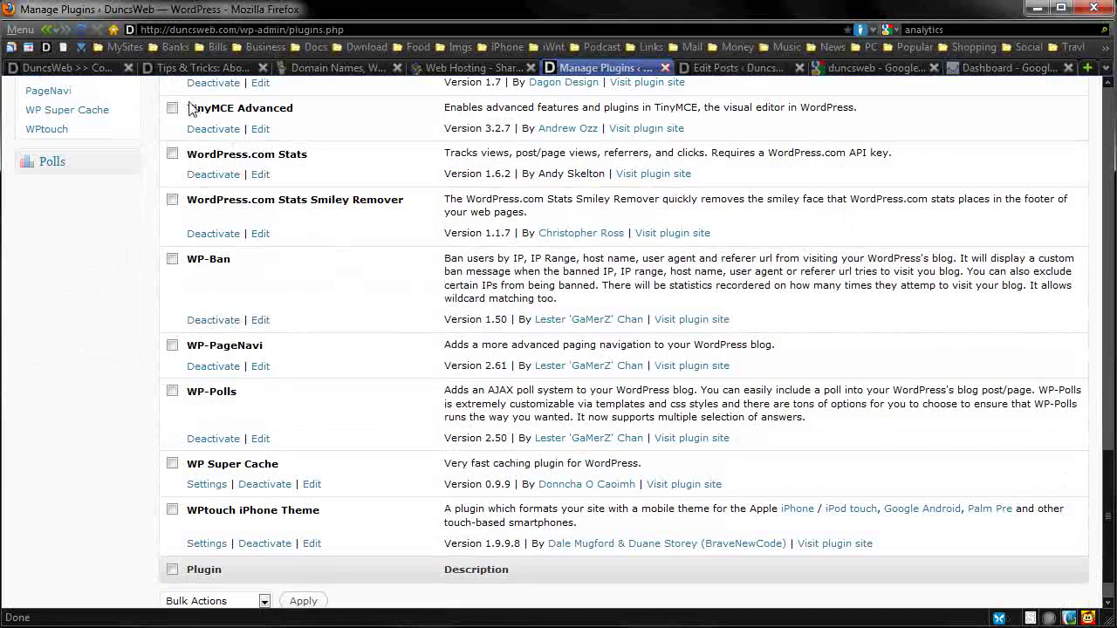
pyautogui.scroll(15, 377, 284)
pyautogui.scroll(2, 374, 287)
pyautogui.middleClick(48, 183)
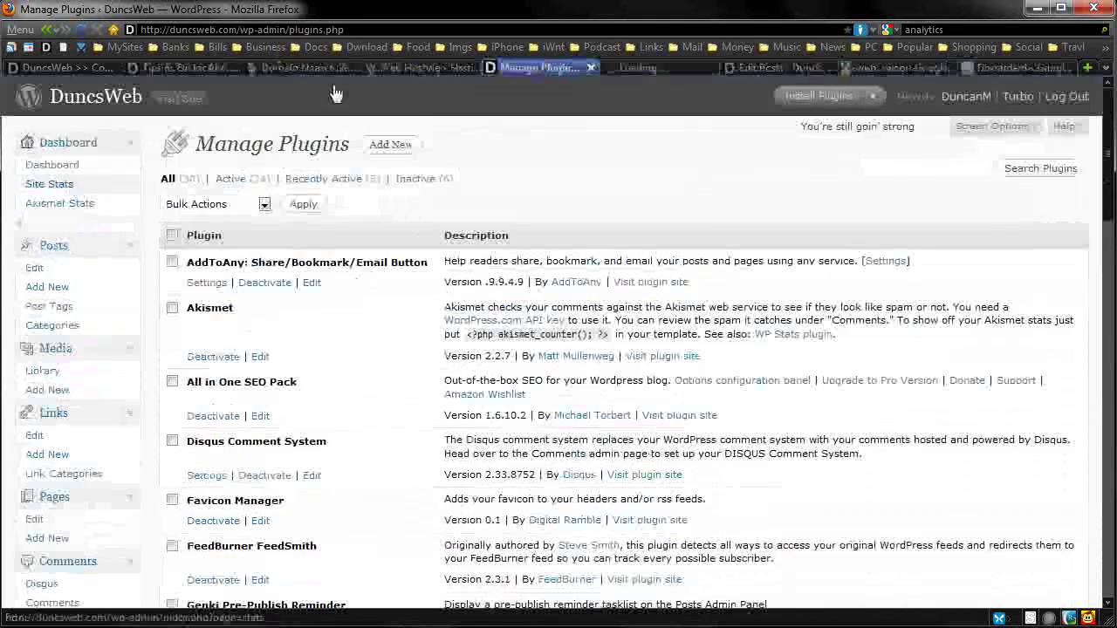
pyautogui.click(658, 68)
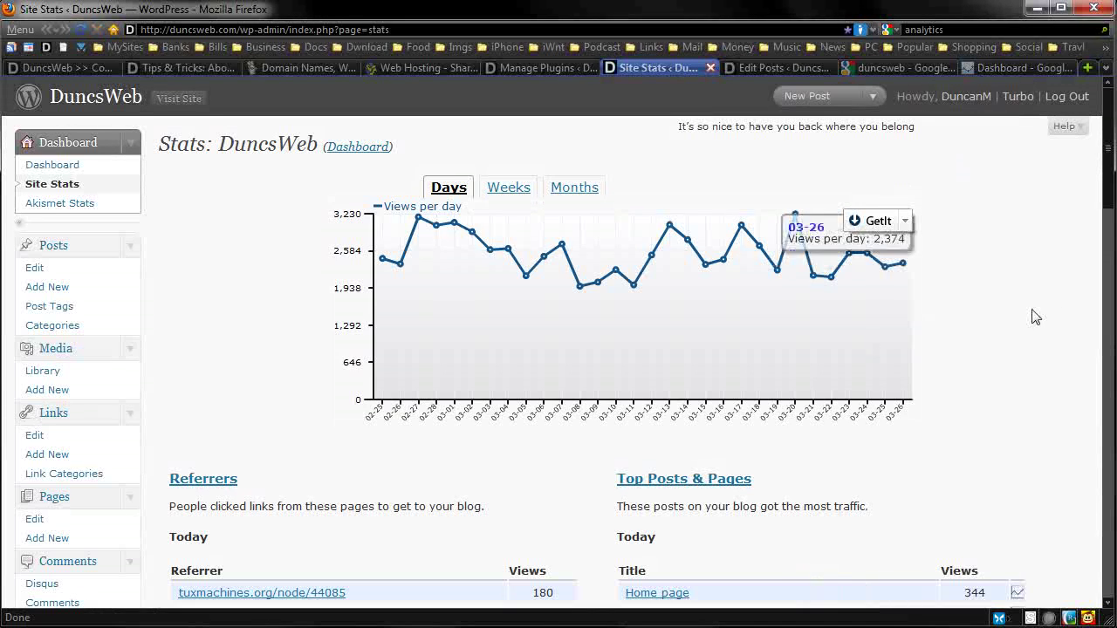
pyautogui.scroll(-6, 986, 274)
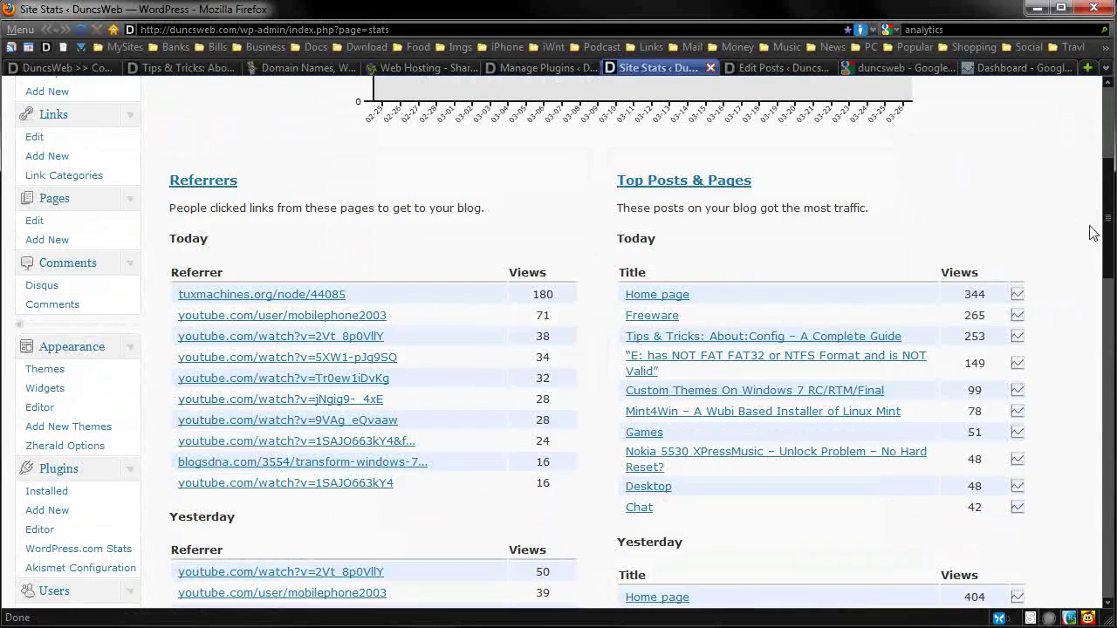
pyautogui.scroll(-2, 1105, 266)
pyautogui.scroll(-3, 1105, 266)
pyautogui.scroll(2, 960, 209)
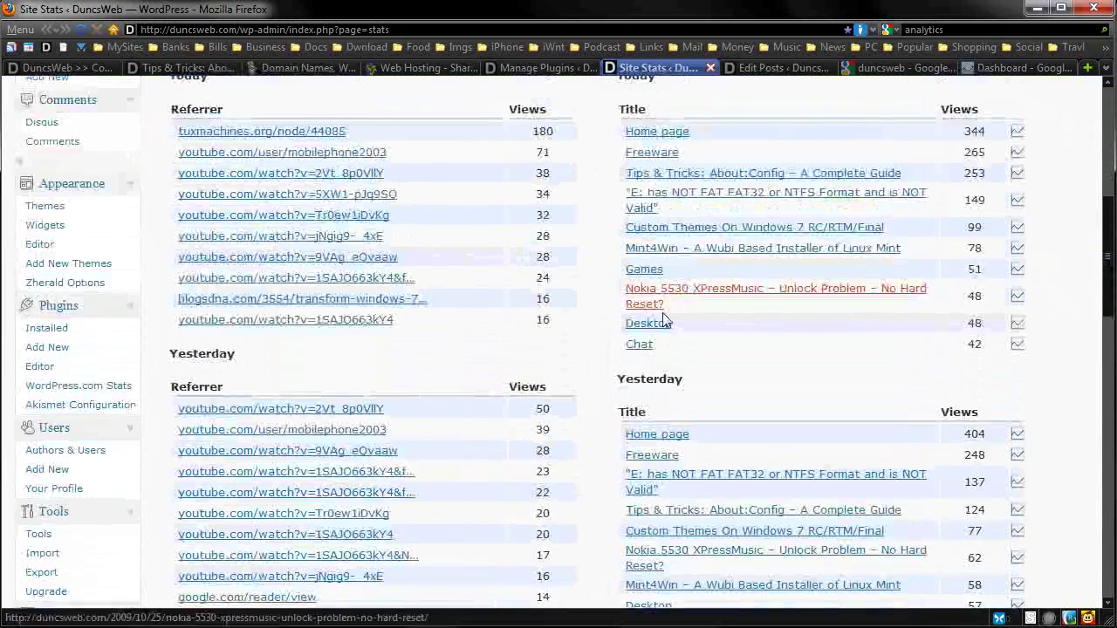
pyautogui.scroll(-6, 610, 270)
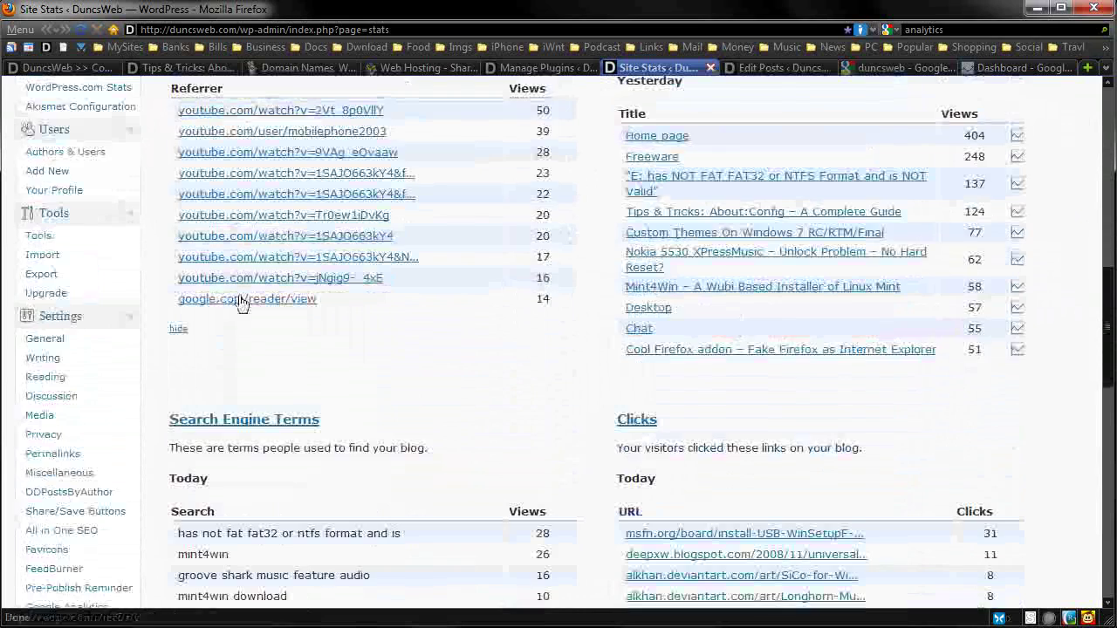
pyautogui.scroll(-6, 242, 301)
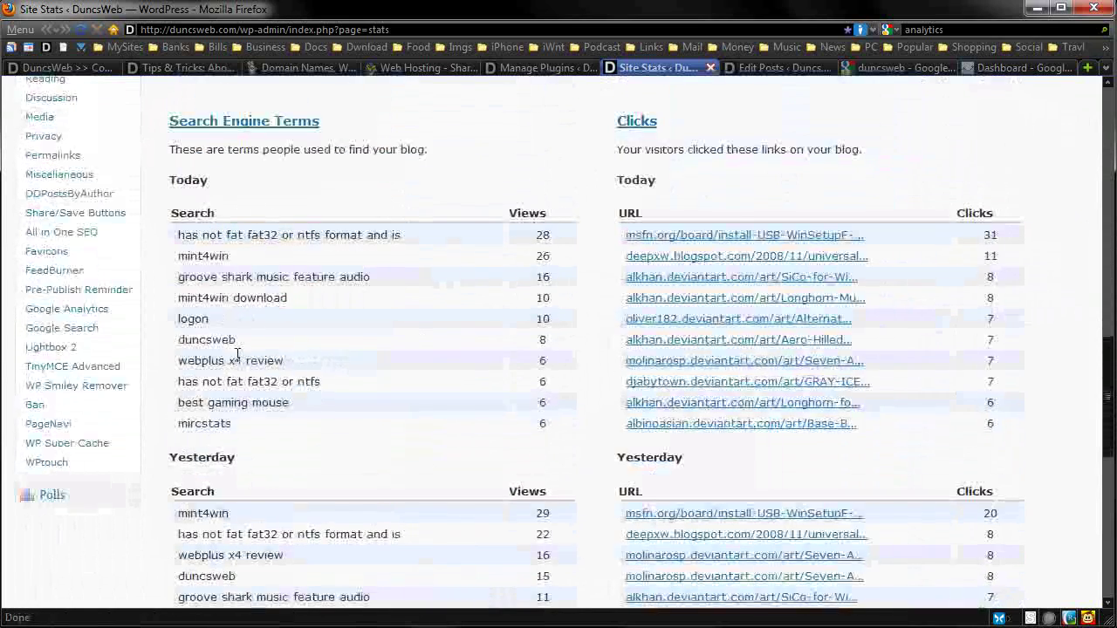
pyautogui.scroll(-2, 236, 352)
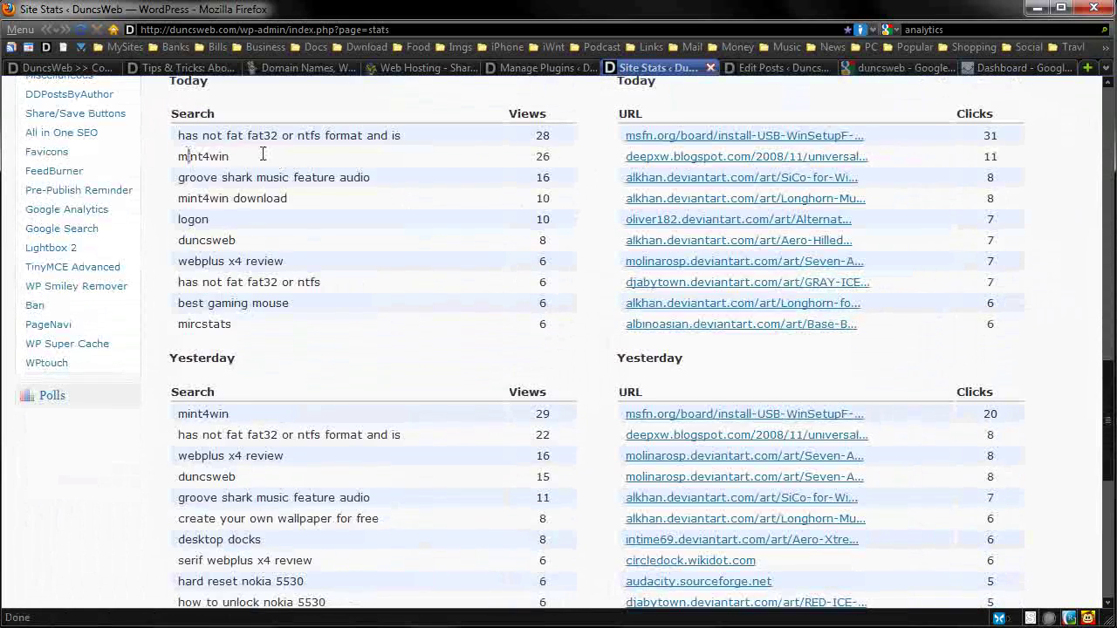
pyautogui.scroll(-4, 467, 388)
pyautogui.scroll(4, 571, 182)
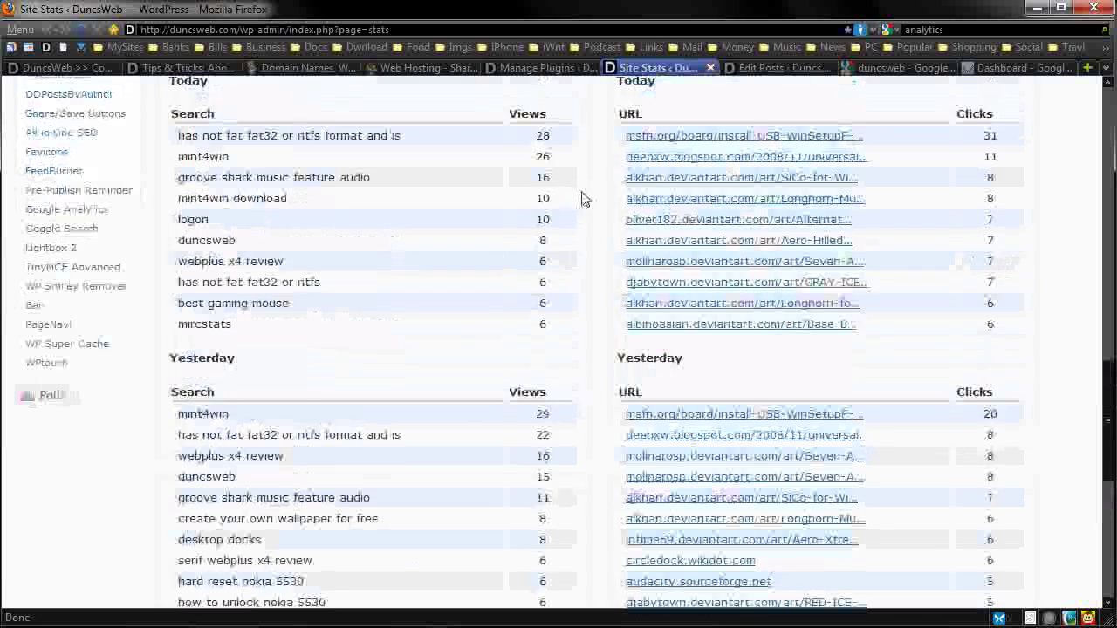
pyautogui.scroll(-8, 620, 200)
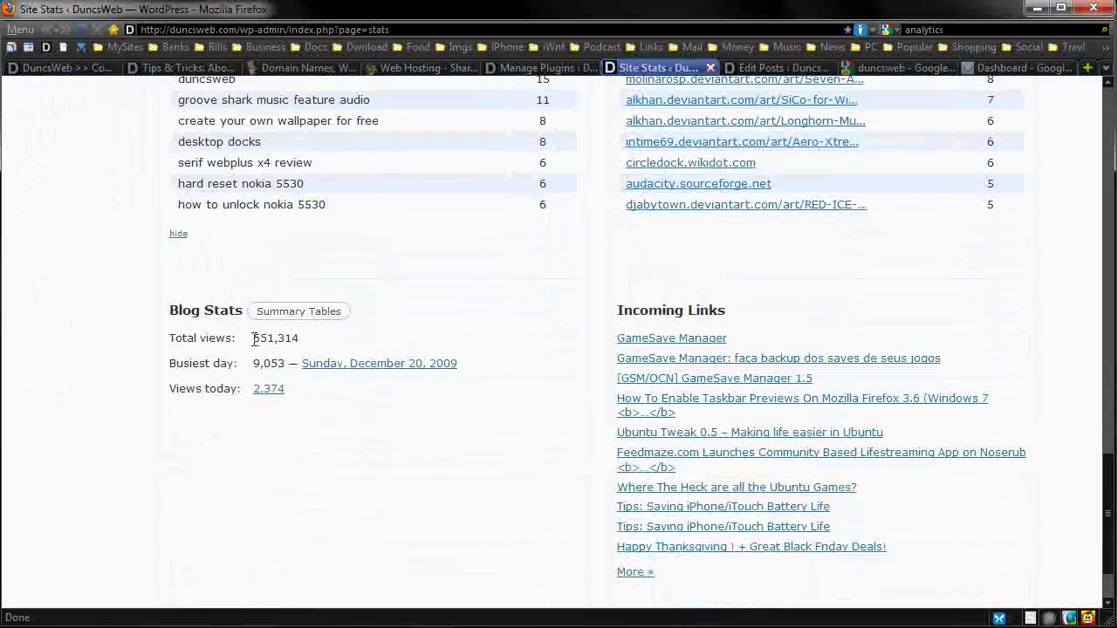
pyautogui.moveTo(254, 340); pyautogui.dragTo(303, 344)
pyautogui.click(553, 355)
pyautogui.scroll(20, 553, 355)
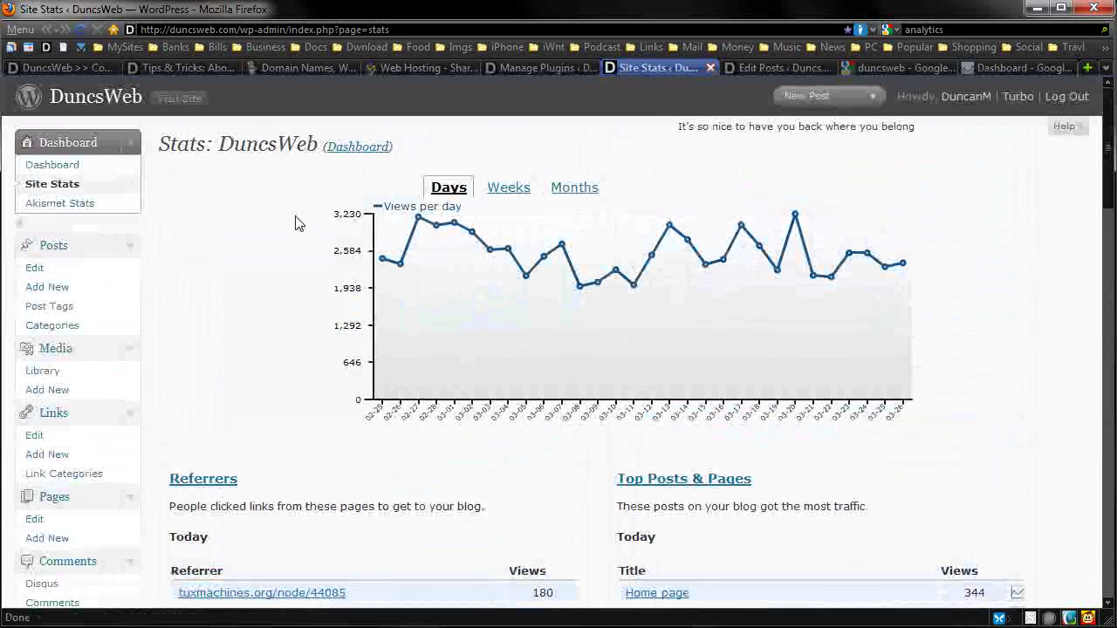
# - Scroll the plugins list to its end, highlighting WordPress.com Stats and the WP-Ban description
pyautogui.click(544, 69)
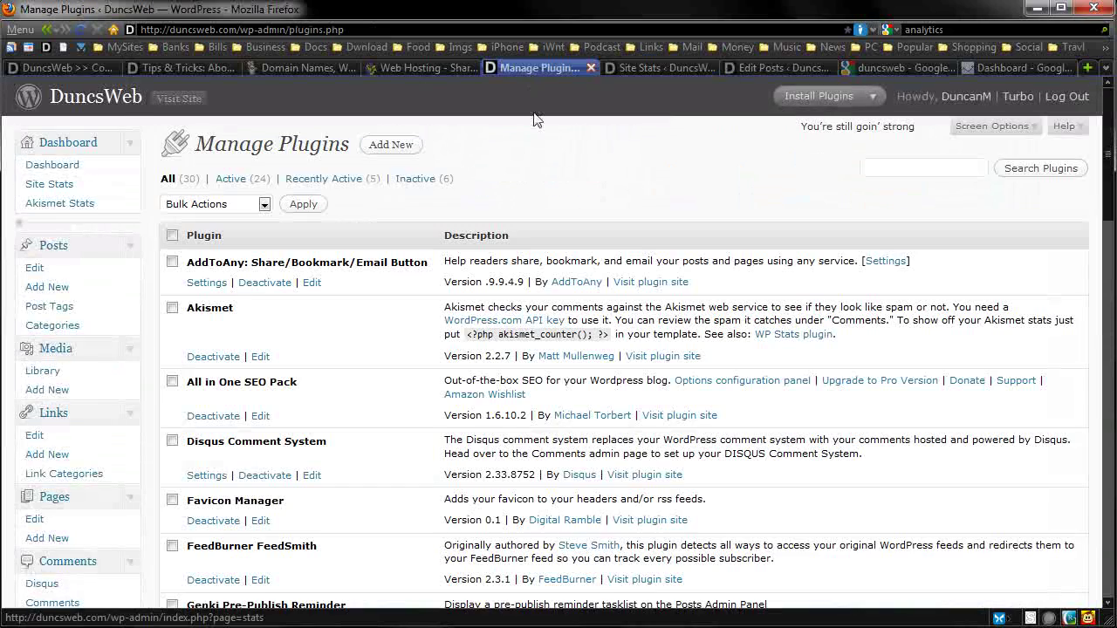
pyautogui.scroll(-15, 476, 417)
pyautogui.scroll(-3, 476, 418)
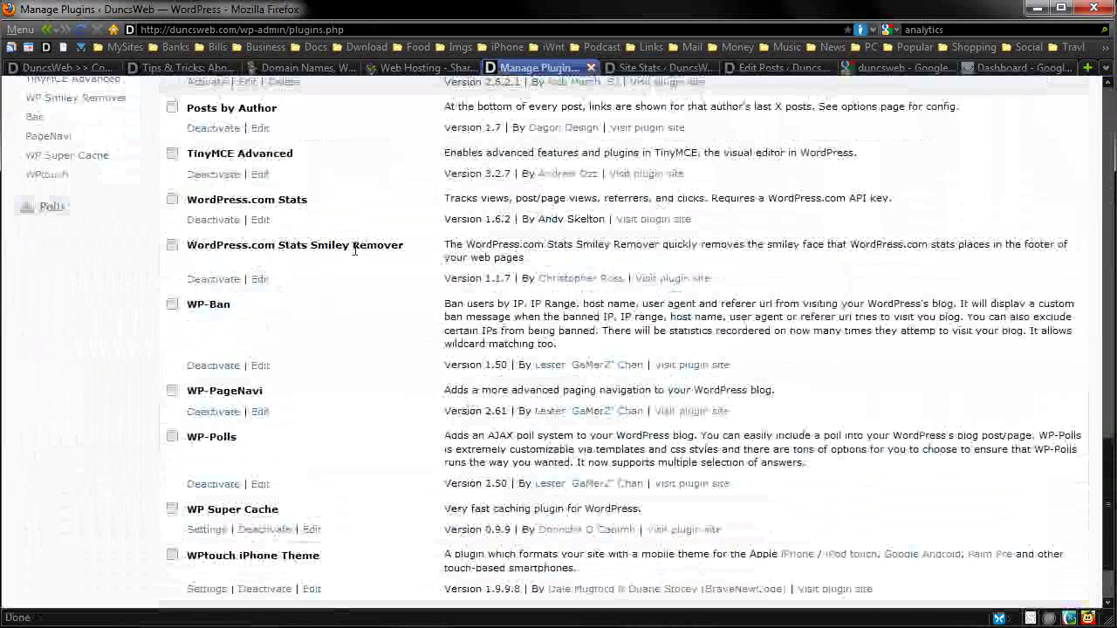
pyautogui.moveTo(199, 197); pyautogui.dragTo(305, 200)
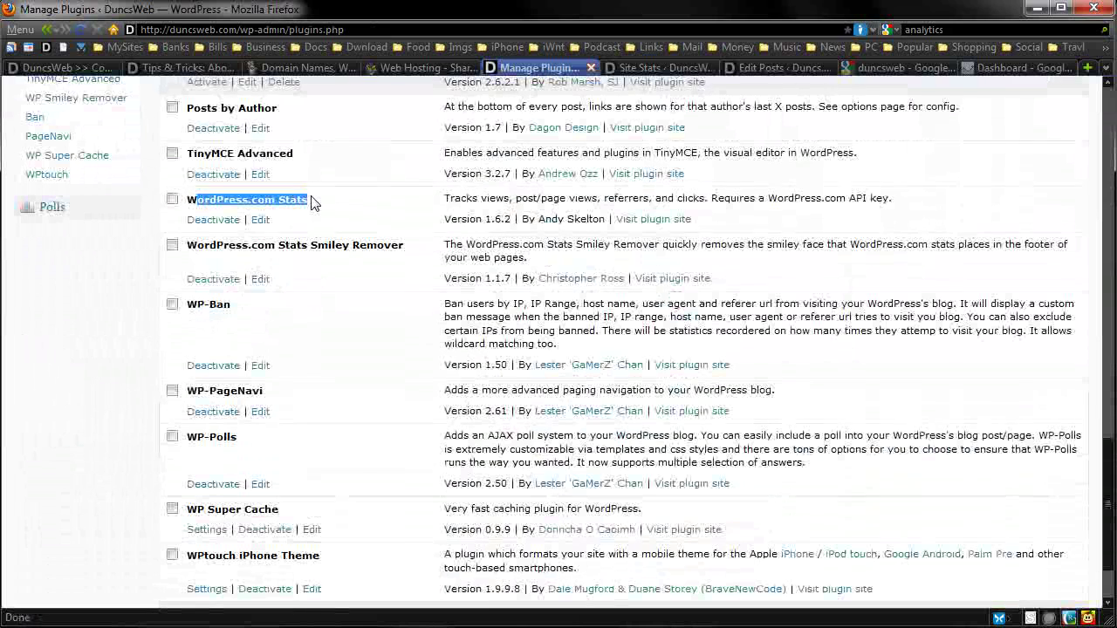
pyautogui.click(312, 200)
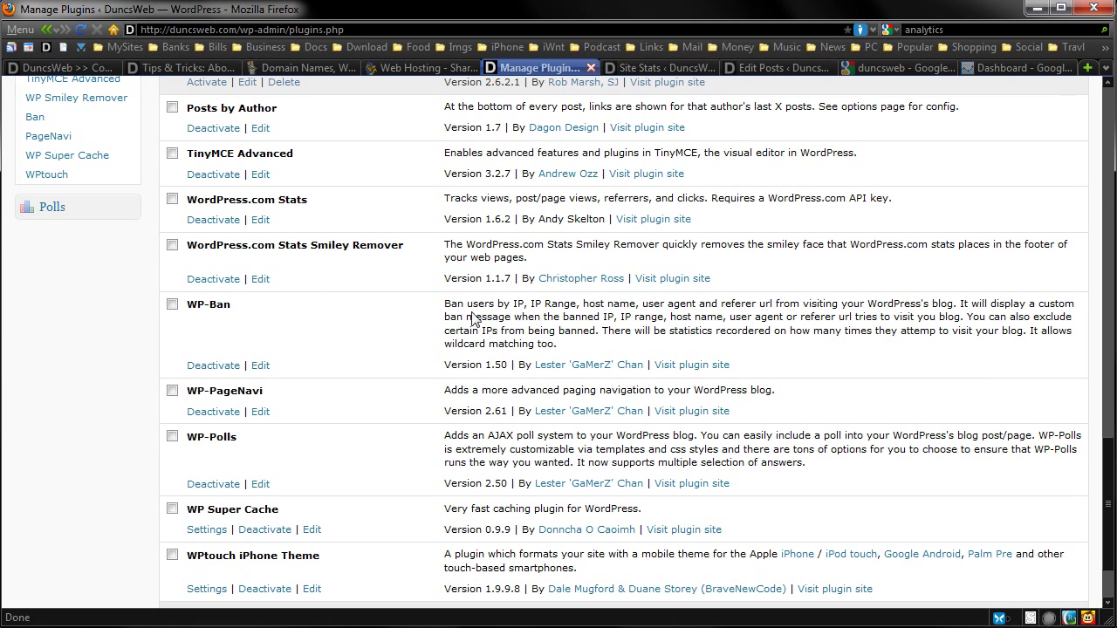
pyautogui.moveTo(444, 306); pyautogui.dragTo(646, 301)
pyautogui.click(598, 434)
pyautogui.scroll(-3, 386, 394)
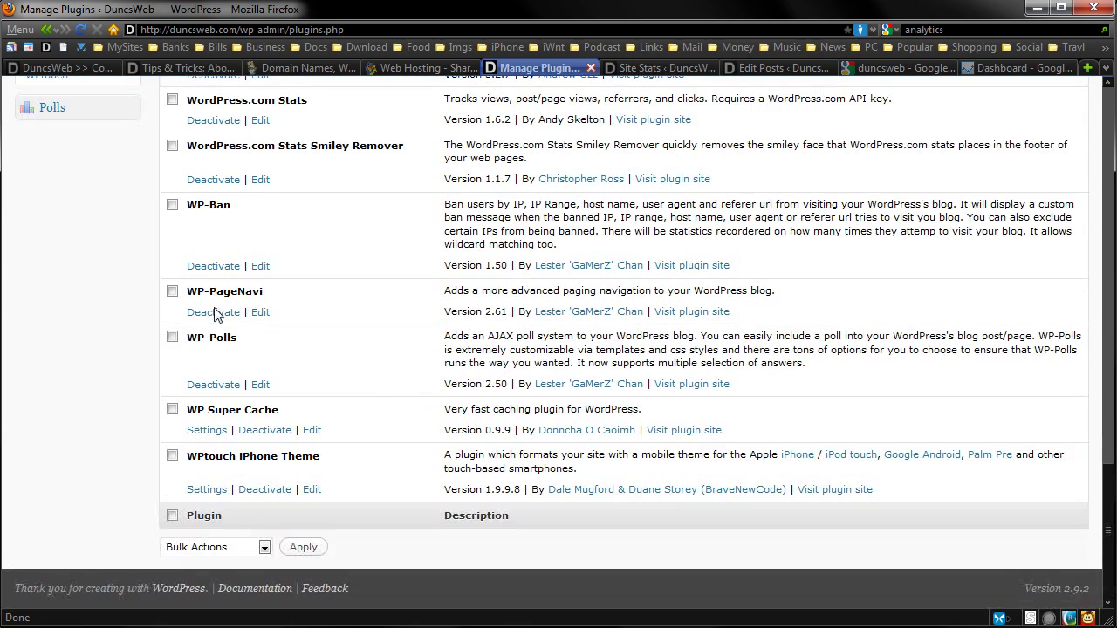
pyautogui.click(65, 67)
pyautogui.scroll(-10, 378, 410)
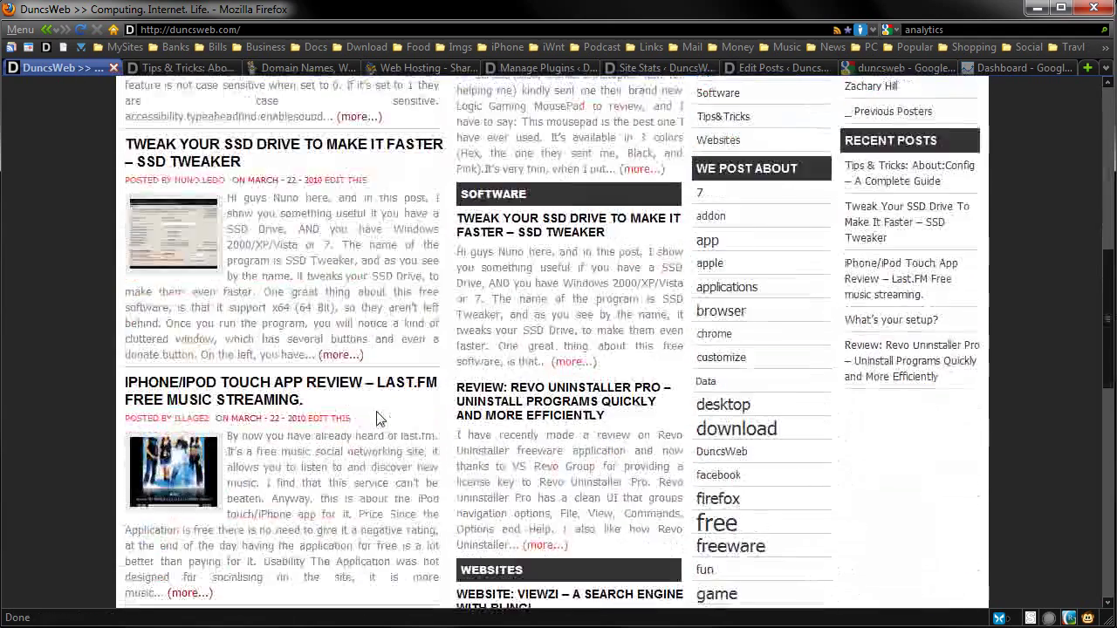
pyautogui.scroll(-5, 378, 412)
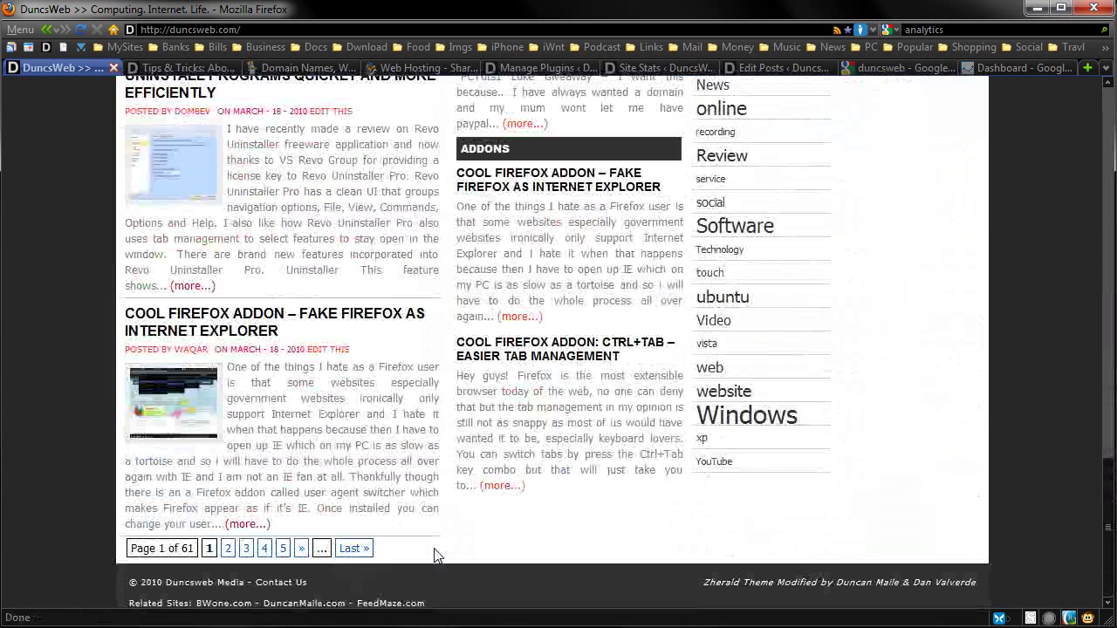
pyautogui.click(540, 67)
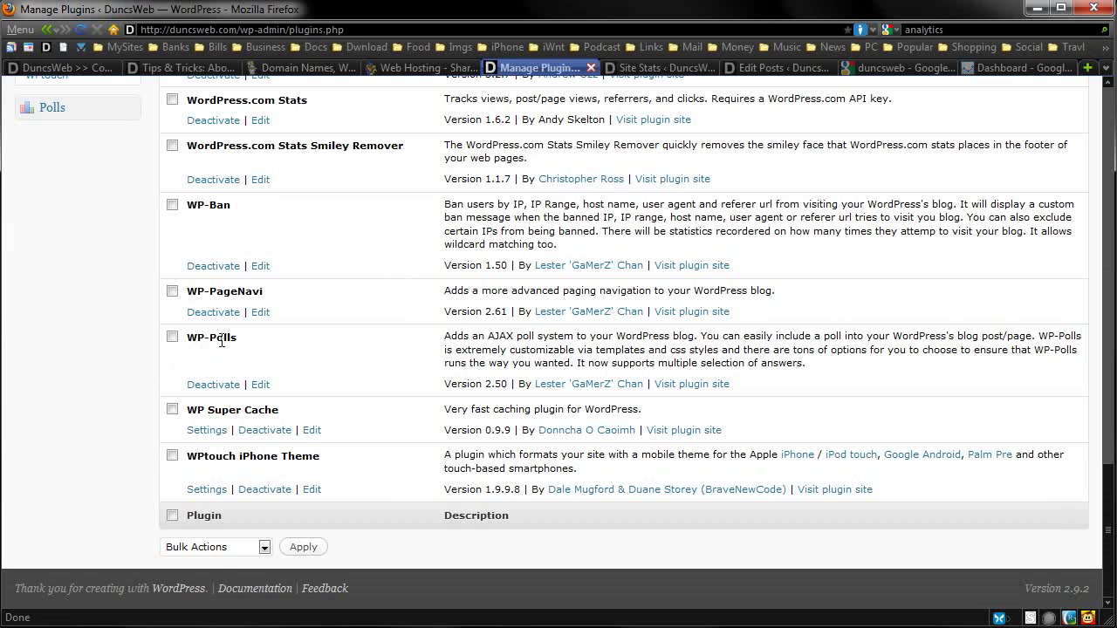
pyautogui.moveTo(445, 337); pyautogui.dragTo(859, 367)
pyautogui.click(859, 367)
pyautogui.moveTo(190, 455); pyautogui.dragTo(341, 459)
pyautogui.click(341, 462)
pyautogui.press('Home')
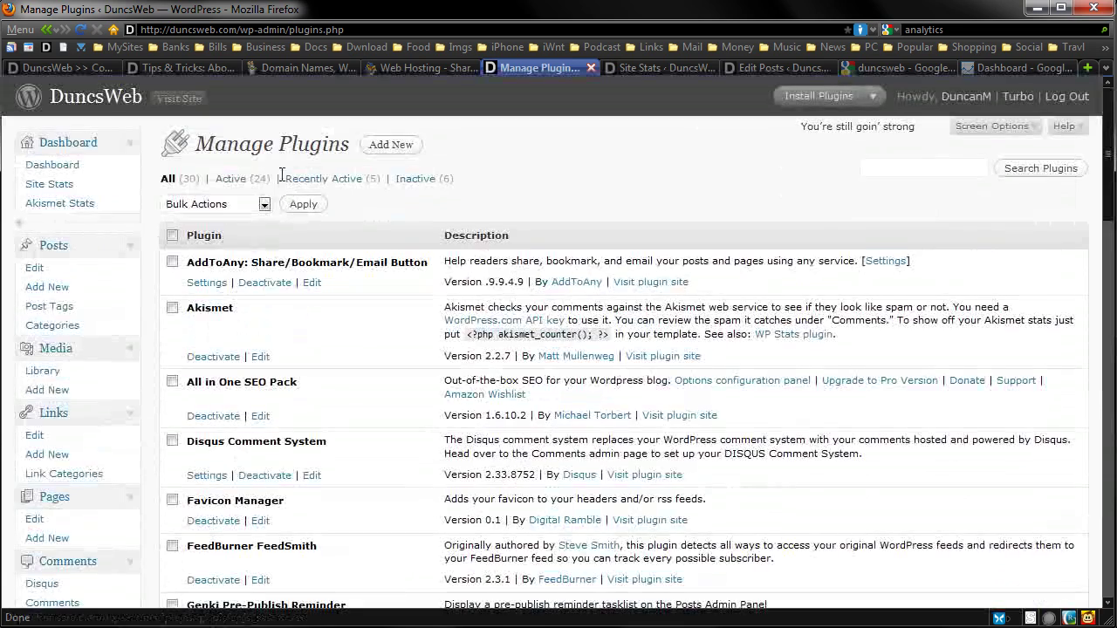
pyautogui.scroll(-15, 630, 261)
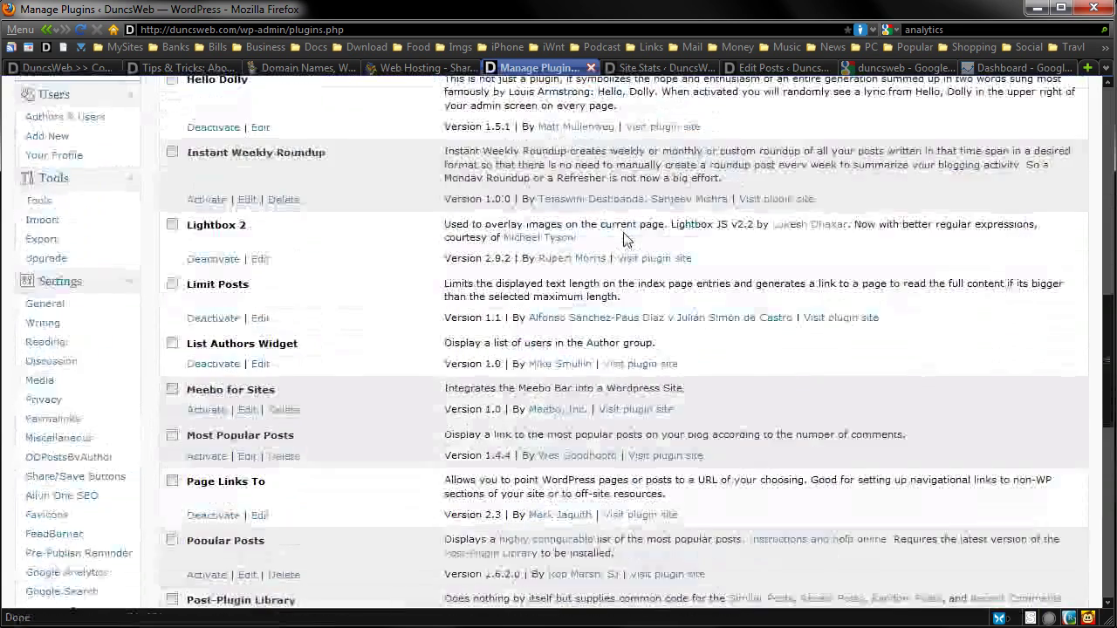
pyautogui.scroll(-5, 680, 351)
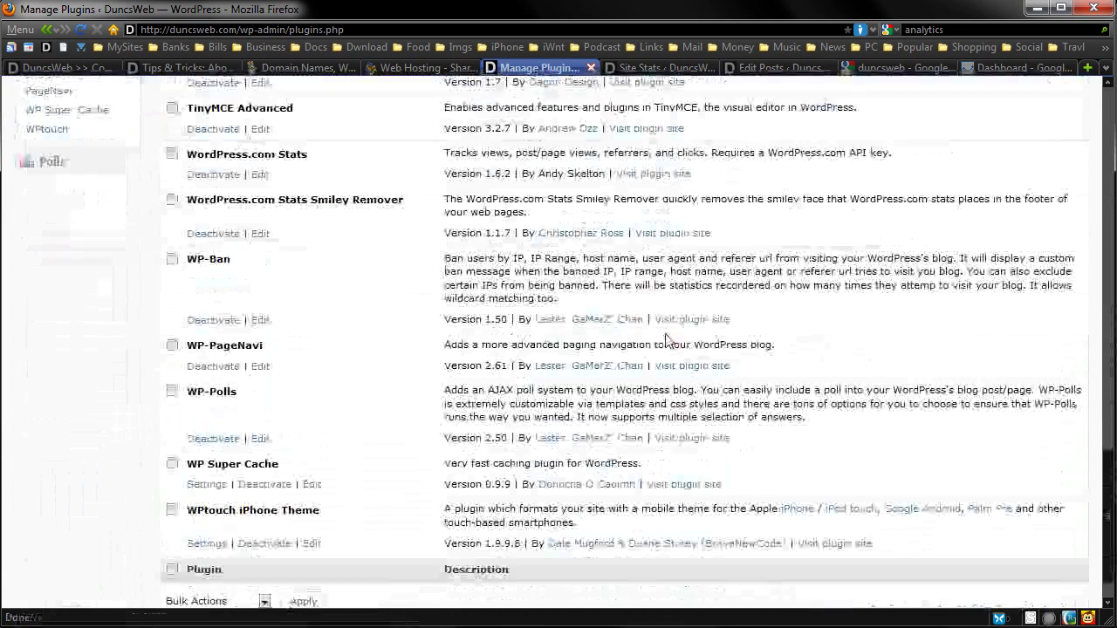
pyautogui.scroll(20, 680, 351)
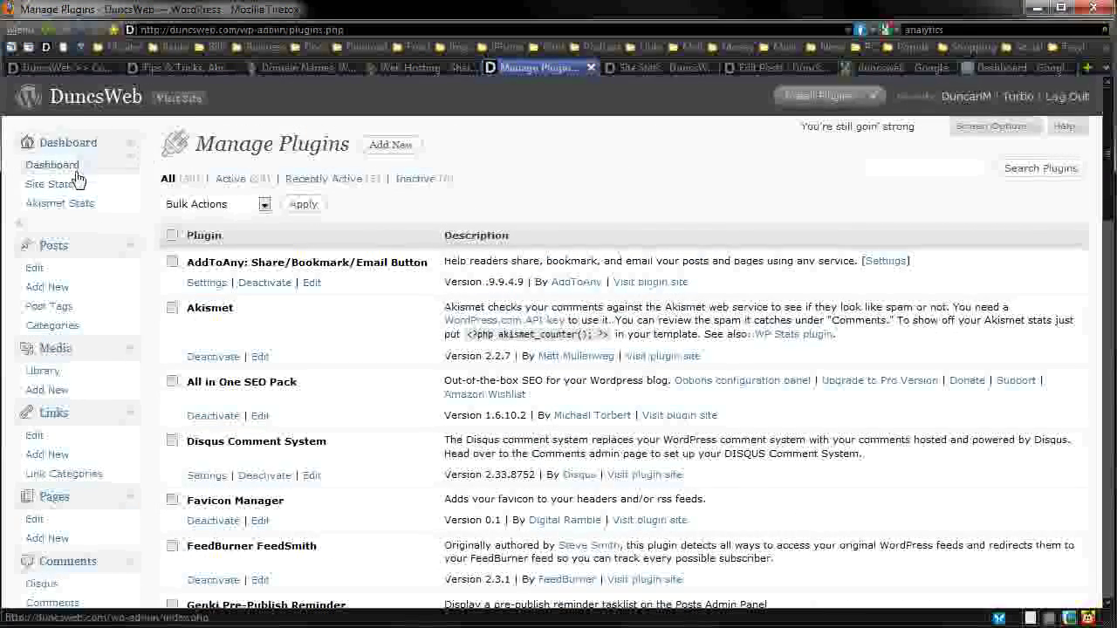
pyautogui.scroll(-5, 272, 346)
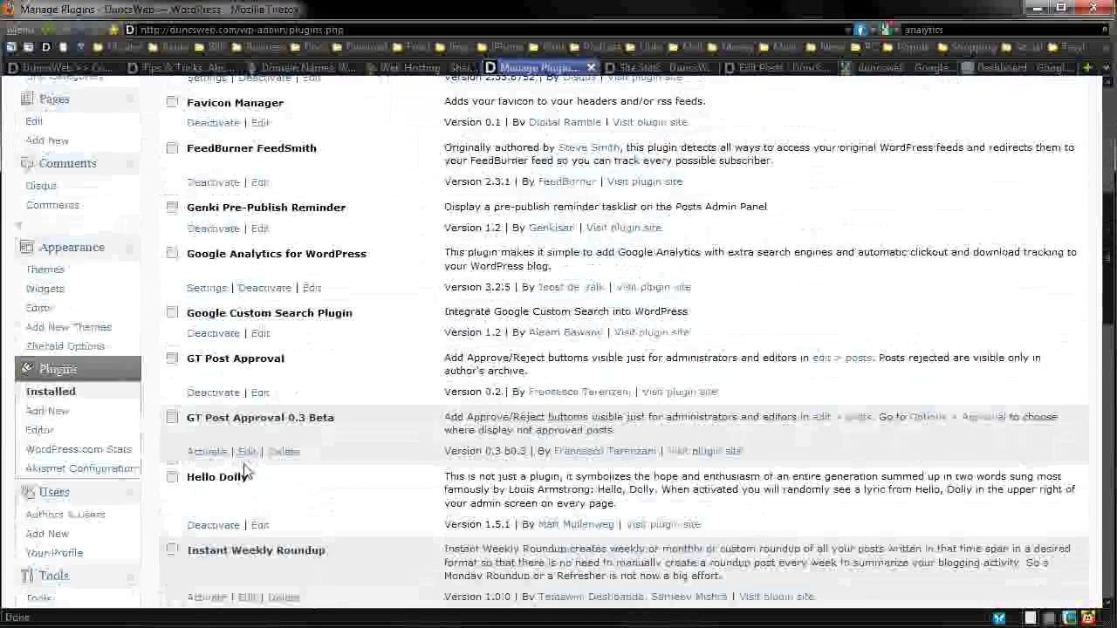
# - Browse the Add New plugins page and choose the 'affiliate' tag from Popular tags
pyautogui.click(48, 411)
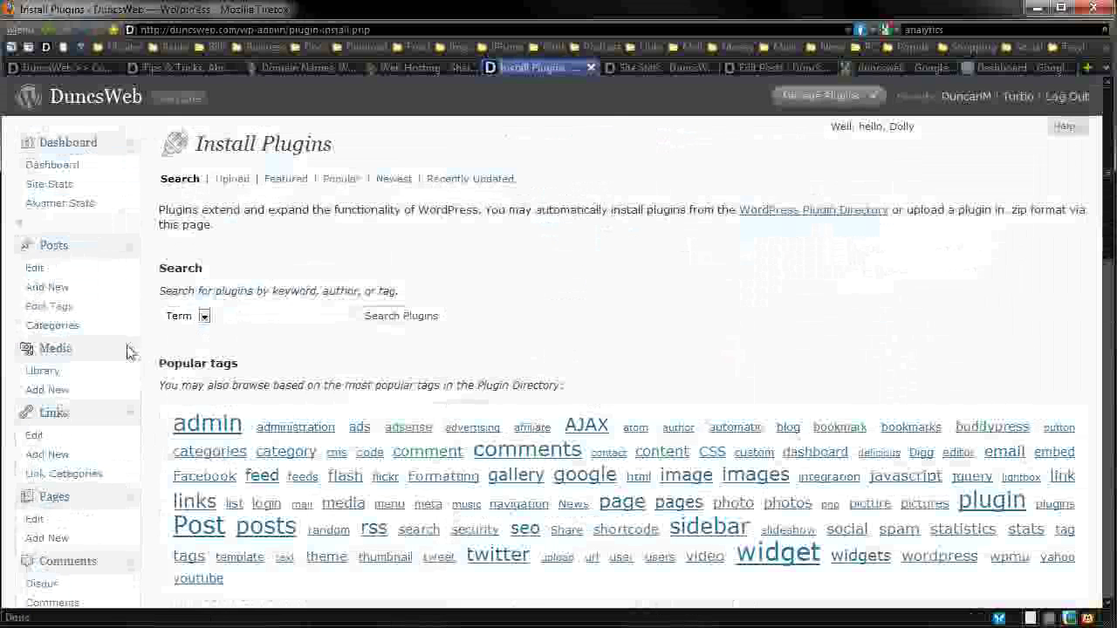
pyautogui.scroll(-5, 96, 393)
pyautogui.scroll(-6, 140, 367)
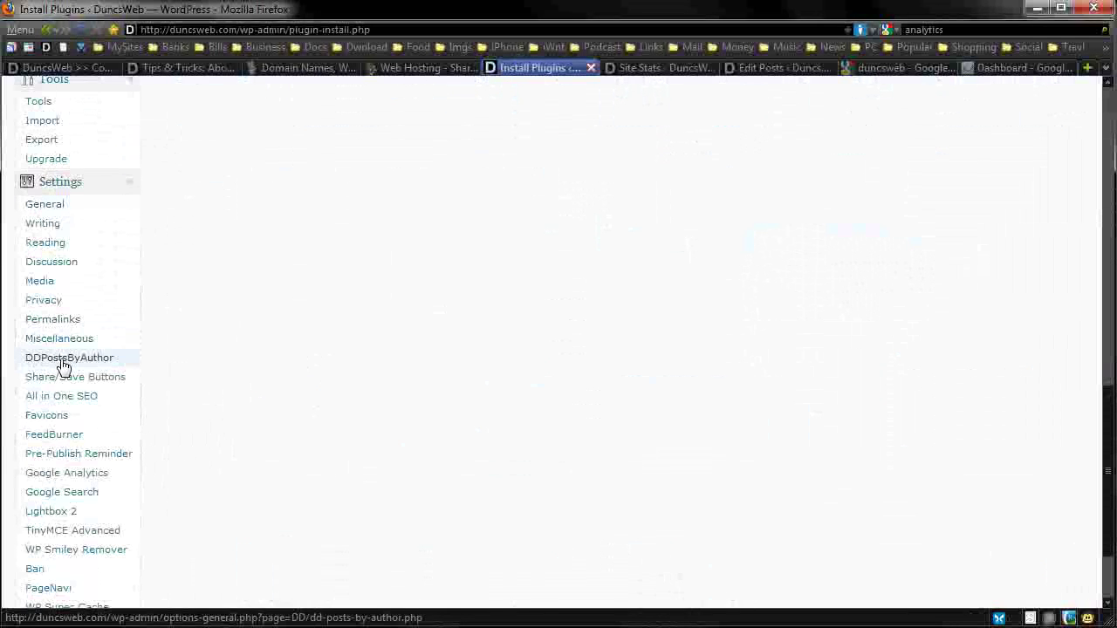
pyautogui.scroll(-2, 65, 453)
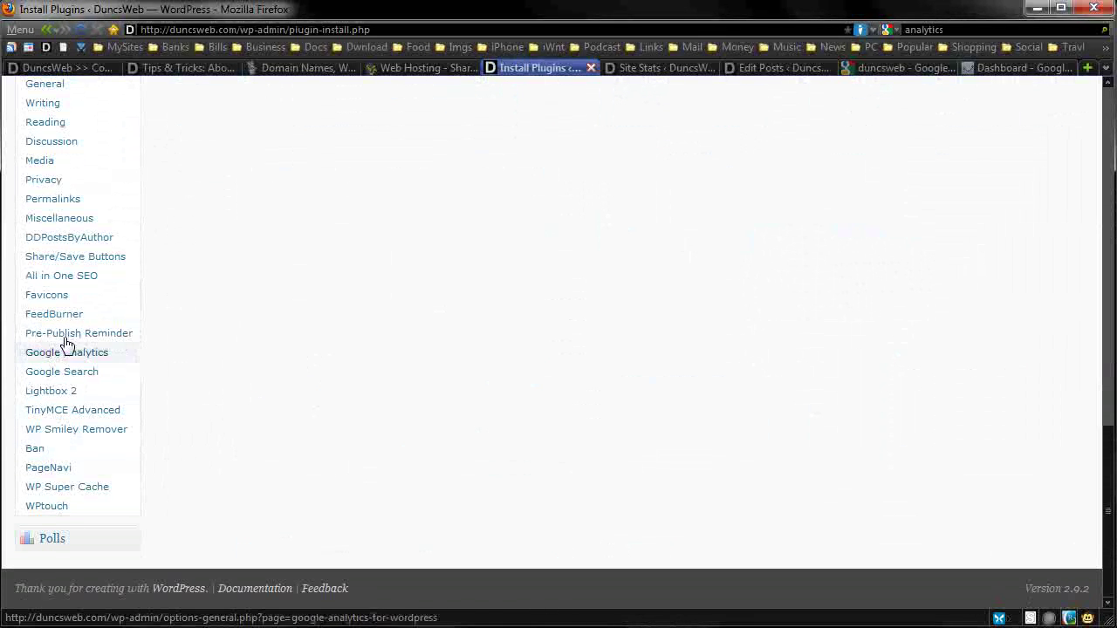
pyautogui.scroll(7, 65, 345)
pyautogui.scroll(5, 77, 358)
pyautogui.scroll(-1, 82, 362)
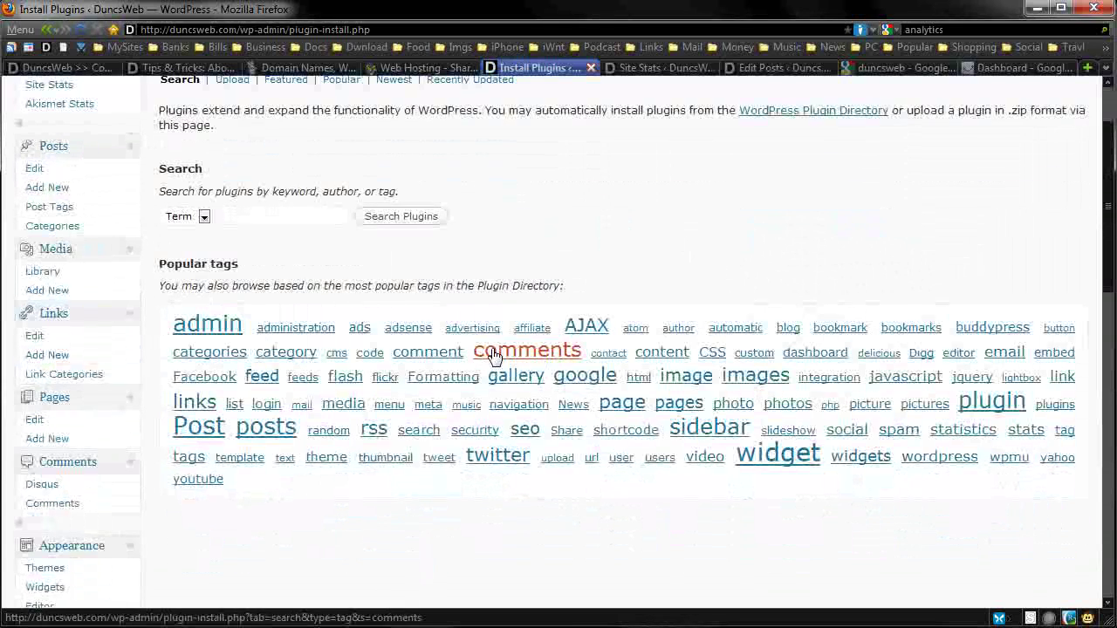
pyautogui.click(531, 328)
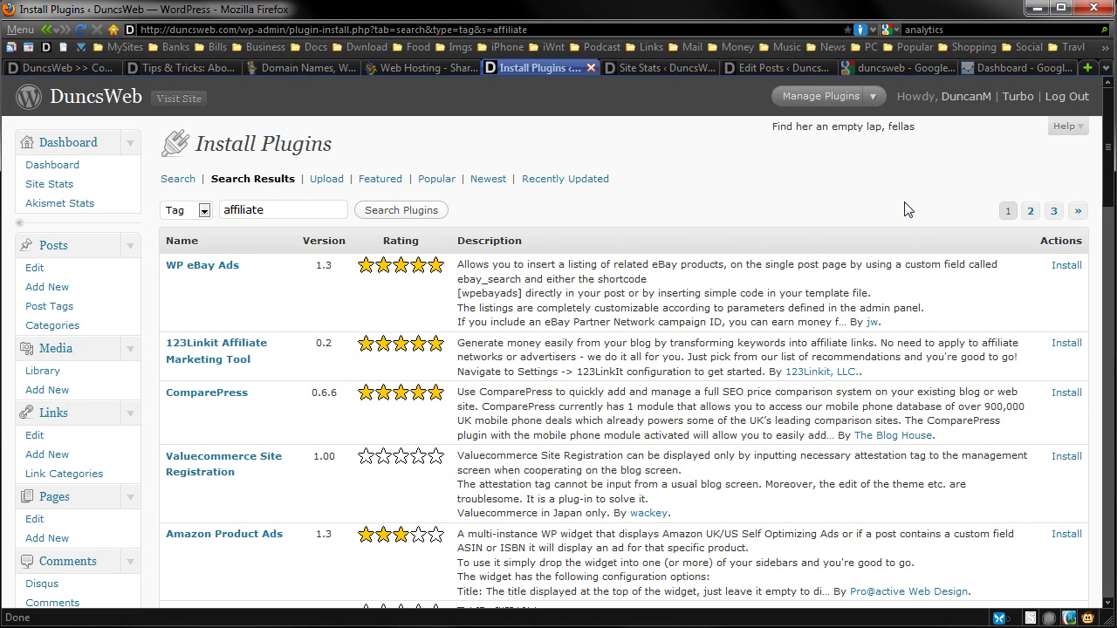
# - Switch from the Go Daddy tab to the HostGator tab and scroll up to its Unlimited Web Hosting banner
pyautogui.click(296, 67)
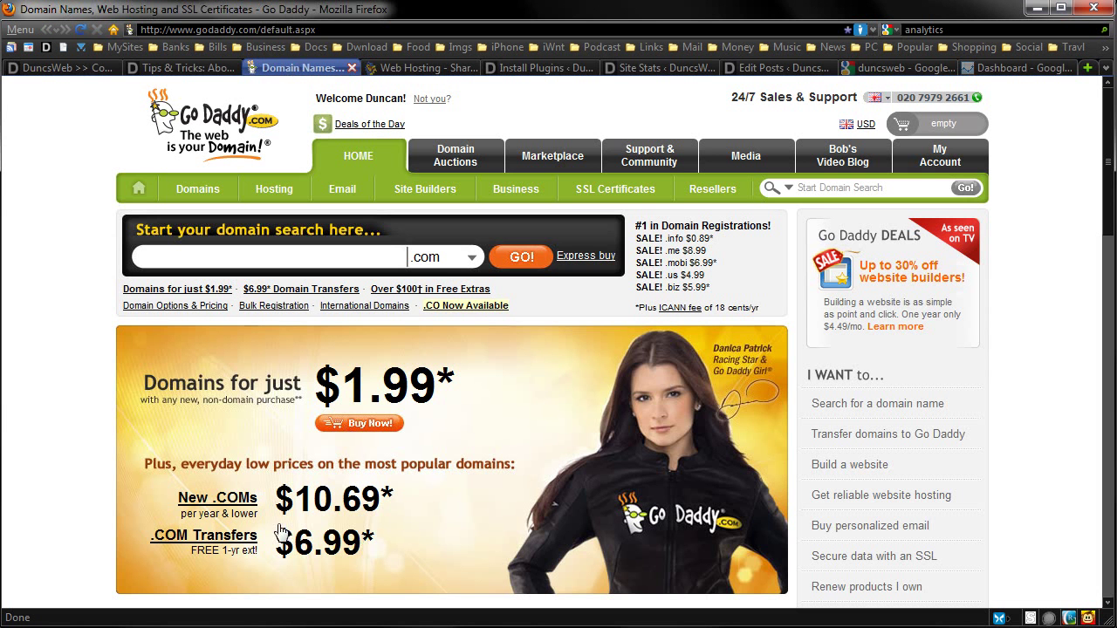
pyautogui.click(412, 67)
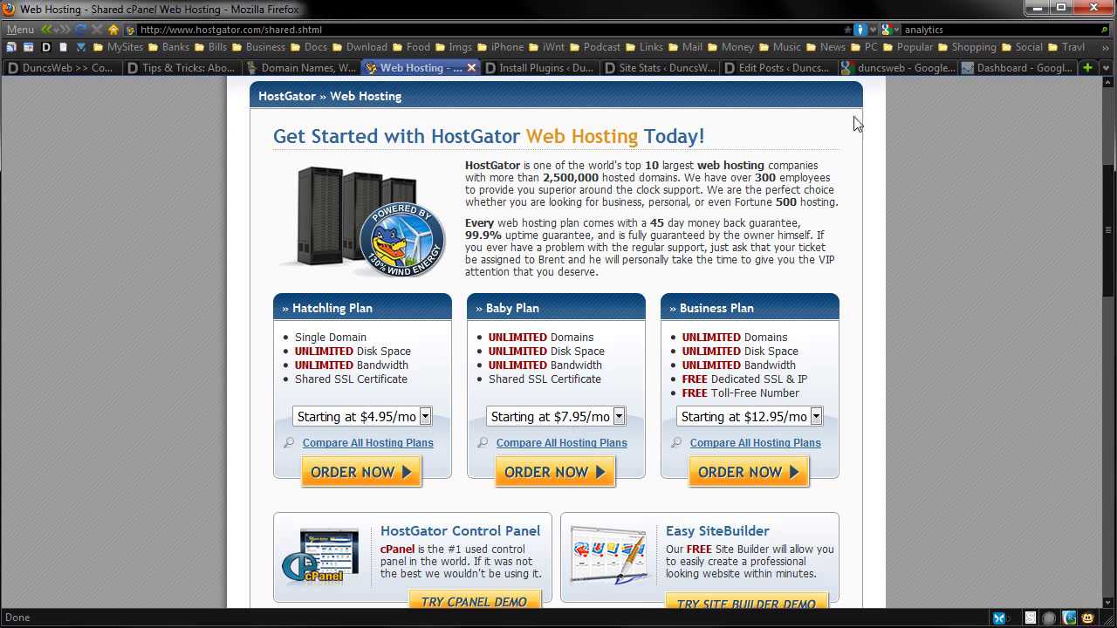
pyautogui.scroll(5, 1023, 206)
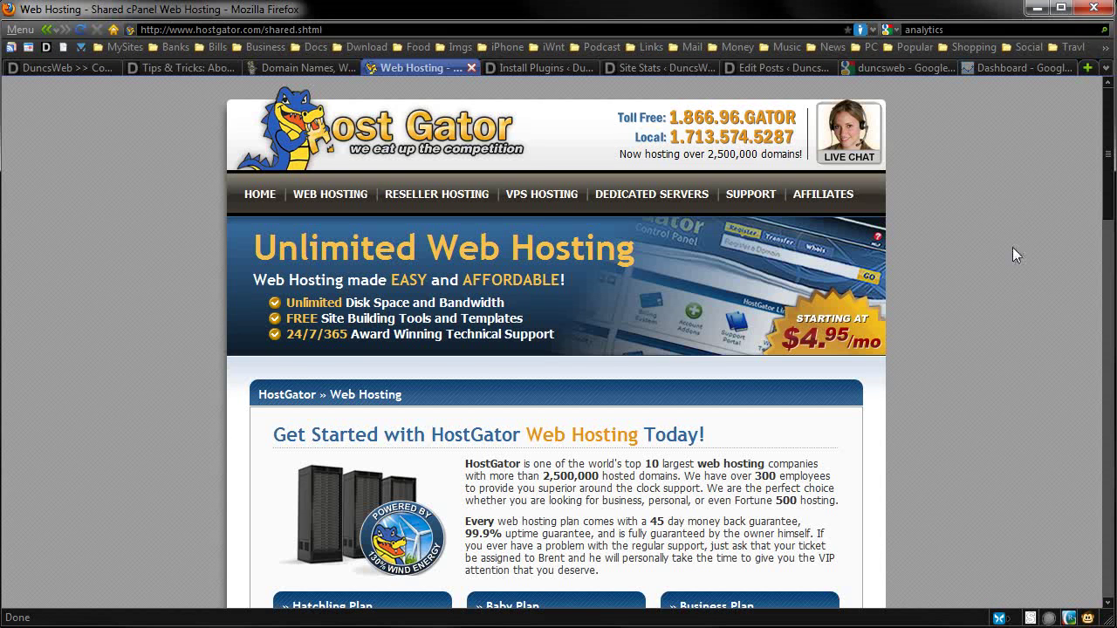